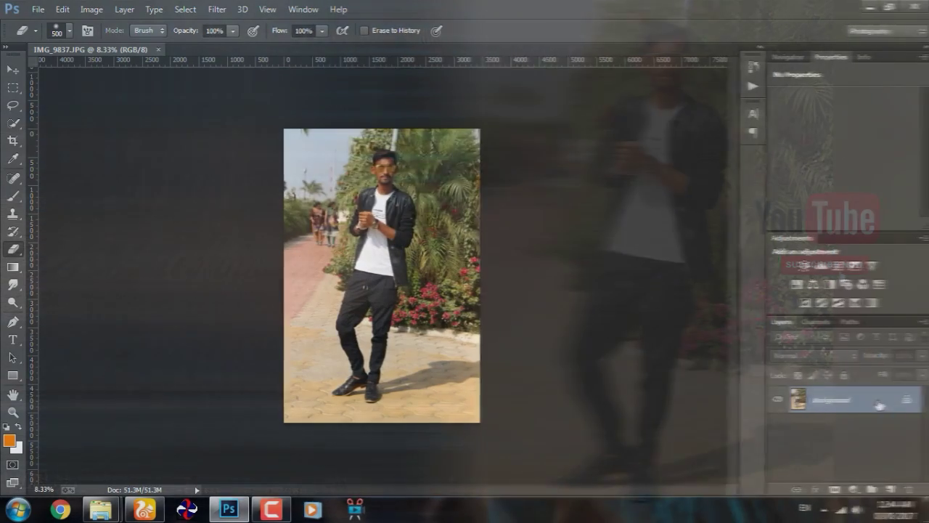
Convert the locked Background of IMG_9837.JPG into an editable Layer 0
{"action": "double_click", "coordinate": [856, 399]}
{"action": "key", "text": "Return"}
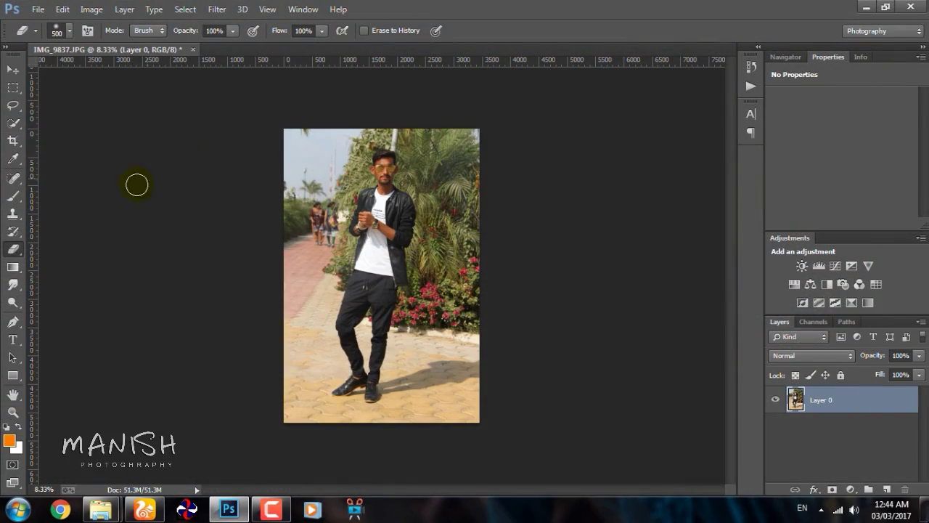
Quick-select the man's face, jacket and arms
{"action": "left_click", "coordinate": [12, 123]}
{"action": "scroll", "coordinate": [382, 265], "scroll_direction": "up", "scroll_amount": 3}
{"action": "scroll", "coordinate": [382, 265], "scroll_direction": "up", "scroll_amount": 1}
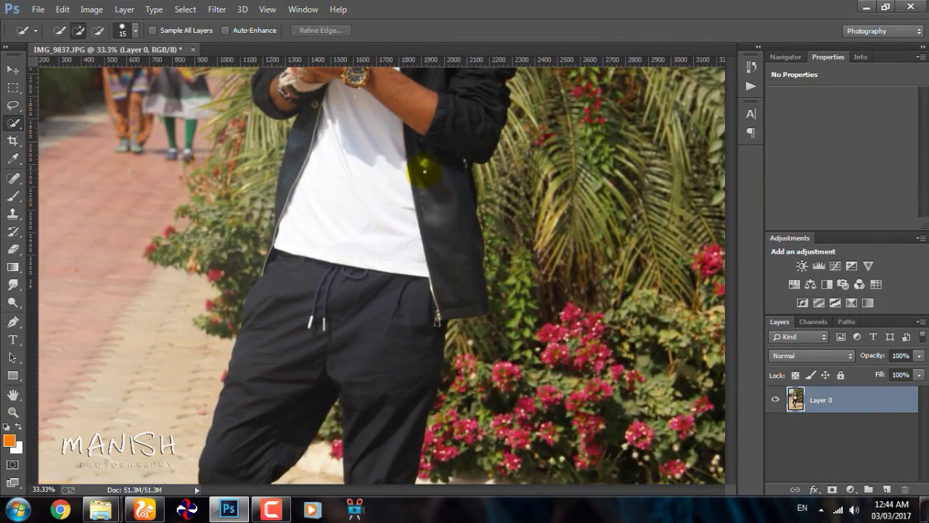
{"action": "scroll", "coordinate": [453, 338], "scroll_direction": "up", "scroll_amount": 4}
{"action": "scroll", "coordinate": [432, 241], "scroll_direction": "up", "scroll_amount": 1}
{"action": "scroll", "coordinate": [432, 241], "scroll_direction": "up", "scroll_amount": 1}
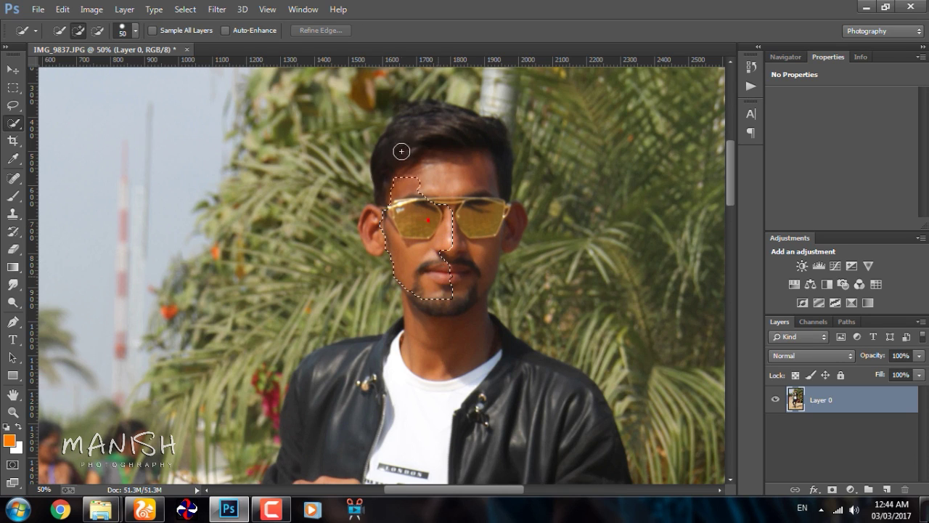
{"action": "left_click_drag", "start_coordinate": [466, 316], "coordinate": [372, 215]}
{"action": "key", "text": "alt"}
{"action": "left_click_drag", "start_coordinate": [446, 360], "coordinate": [460, 183]}
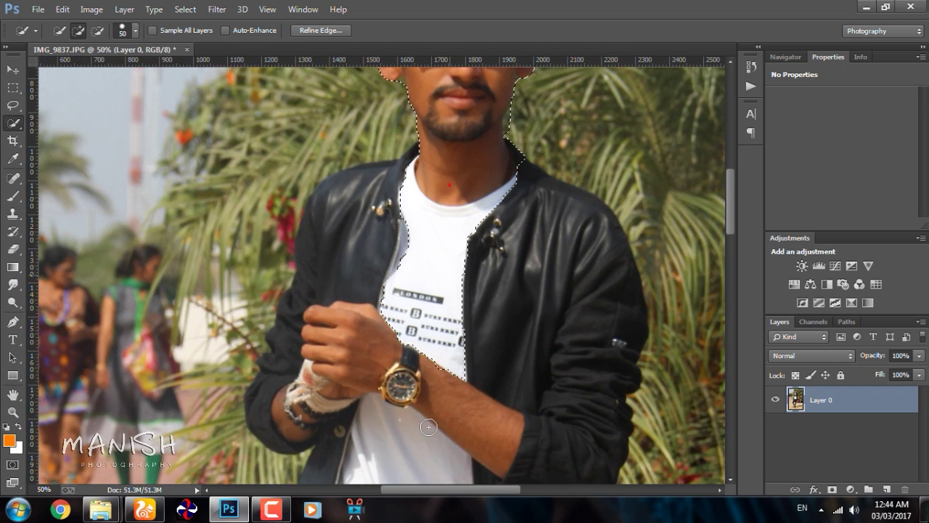
{"action": "mouse_move", "coordinate": [421, 254]}
{"action": "left_mouse_down"}
{"action": "mouse_move", "coordinate": [338, 146]}
{"action": "mouse_move", "coordinate": [396, 102]}
{"action": "left_mouse_up"}
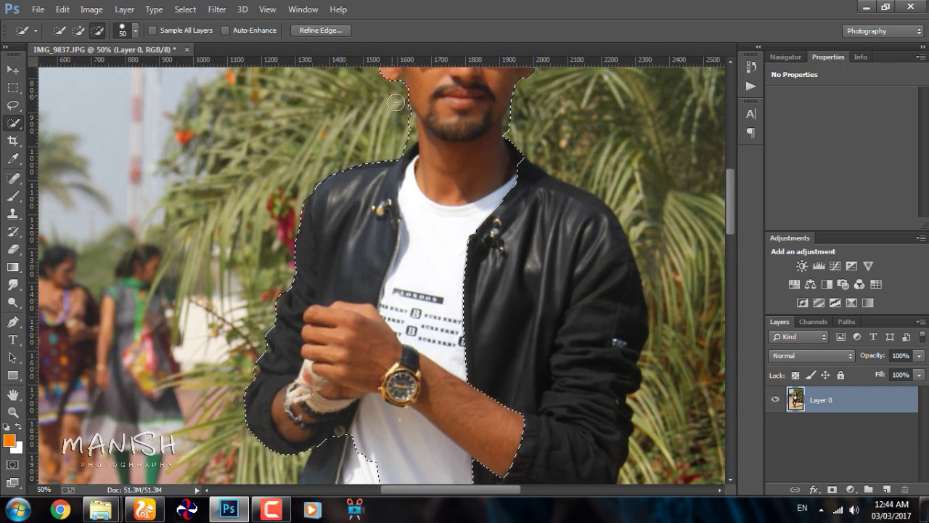
Subtract the foliage beside the jacket and the pavement between the legs from the selection
{"action": "scroll", "coordinate": [550, 141], "scroll_direction": "down", "scroll_amount": 5}
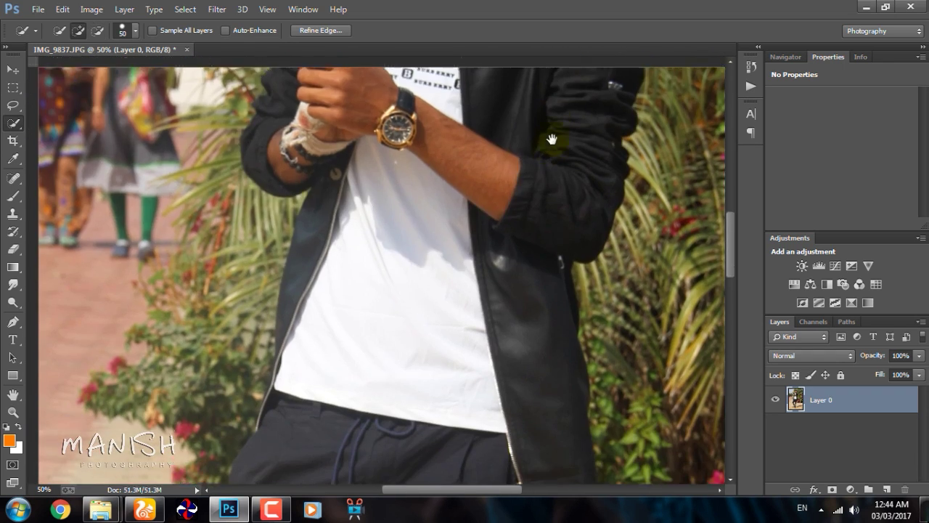
{"action": "scroll", "coordinate": [490, 216], "scroll_direction": "down", "scroll_amount": 3}
{"action": "scroll", "coordinate": [400, 338], "scroll_direction": "down", "scroll_amount": 3}
{"action": "left_click_drag", "start_coordinate": [646, 181], "coordinate": [573, 312]}
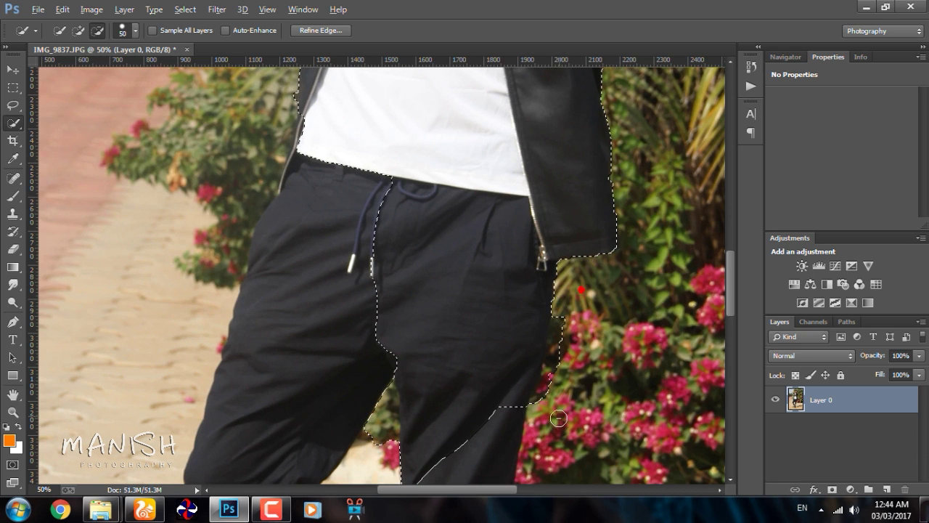
{"action": "scroll", "coordinate": [538, 427], "scroll_direction": "down", "scroll_amount": 3}
{"action": "left_click_drag", "start_coordinate": [375, 391], "coordinate": [401, 226]}
{"action": "mouse_move", "coordinate": [377, 328]}
{"action": "left_mouse_down"}
{"action": "mouse_move", "coordinate": [371, 220]}
{"action": "mouse_move", "coordinate": [363, 311]}
{"action": "mouse_move", "coordinate": [414, 304]}
{"action": "left_mouse_up"}
{"action": "left_click_drag", "start_coordinate": [396, 157], "coordinate": [387, 137]}
{"action": "left_click_drag", "start_coordinate": [359, 269], "coordinate": [340, 183]}
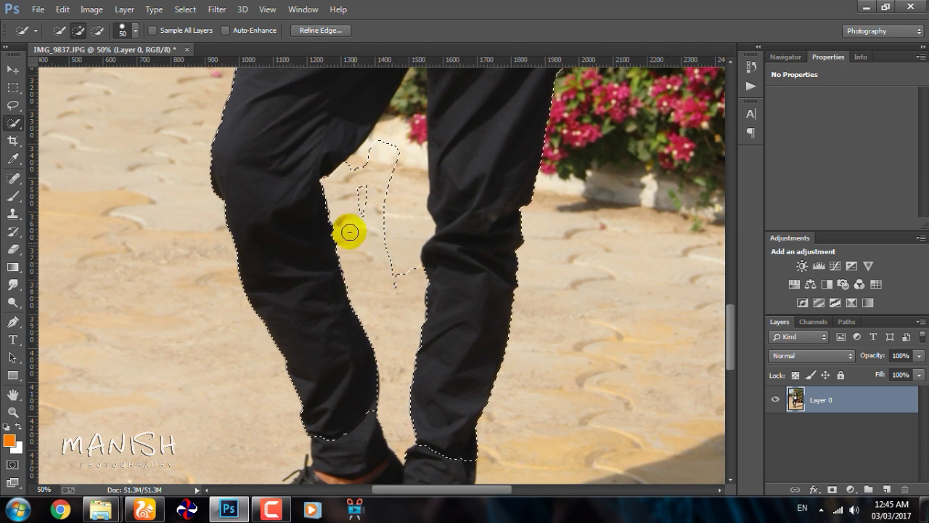
{"action": "left_click_drag", "start_coordinate": [400, 206], "coordinate": [363, 157]}
Touch up the remaining selection edges around the legs, shoes and jacket
{"action": "scroll", "coordinate": [414, 185], "scroll_direction": "down", "scroll_amount": 3}
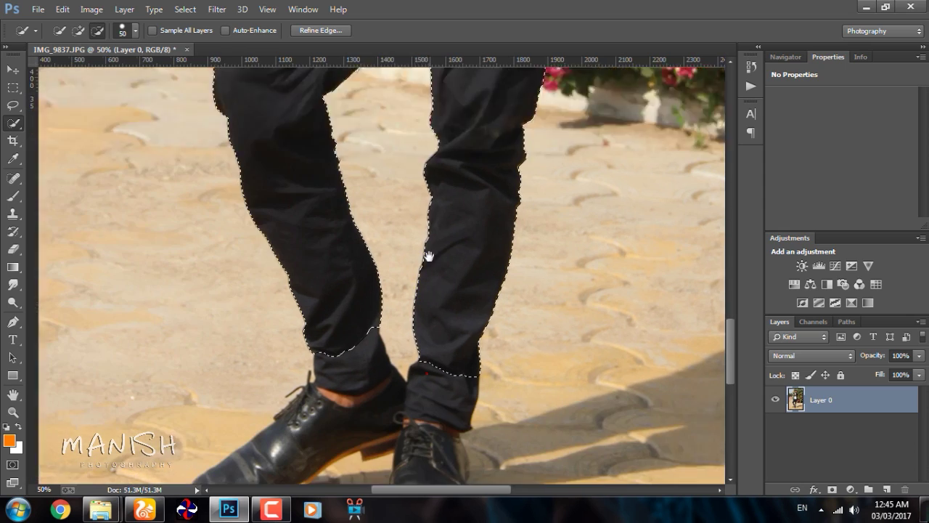
{"action": "scroll", "coordinate": [426, 253], "scroll_direction": "down", "scroll_amount": 2}
{"action": "mouse_move", "coordinate": [436, 384]}
{"action": "left_mouse_down"}
{"action": "mouse_move", "coordinate": [425, 432]}
{"action": "mouse_move", "coordinate": [214, 396]}
{"action": "mouse_move", "coordinate": [218, 388]}
{"action": "left_mouse_up"}
{"action": "scroll", "coordinate": [367, 278], "scroll_direction": "up", "scroll_amount": 2}
{"action": "scroll", "coordinate": [369, 274], "scroll_direction": "up", "scroll_amount": 3}
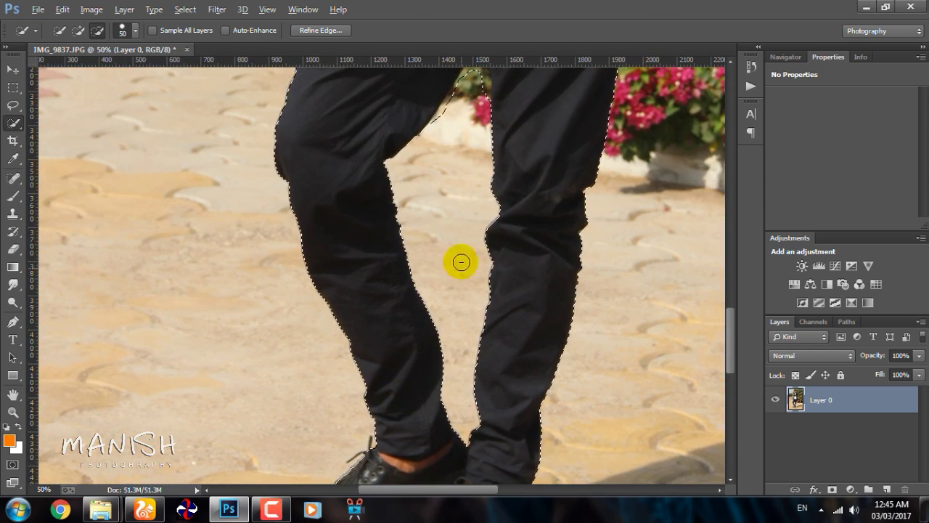
{"action": "scroll", "coordinate": [456, 269], "scroll_direction": "up", "scroll_amount": 2}
{"action": "mouse_move", "coordinate": [473, 233]}
{"action": "left_mouse_down"}
{"action": "mouse_move", "coordinate": [477, 193]}
{"action": "mouse_move", "coordinate": [481, 210]}
{"action": "left_mouse_up"}
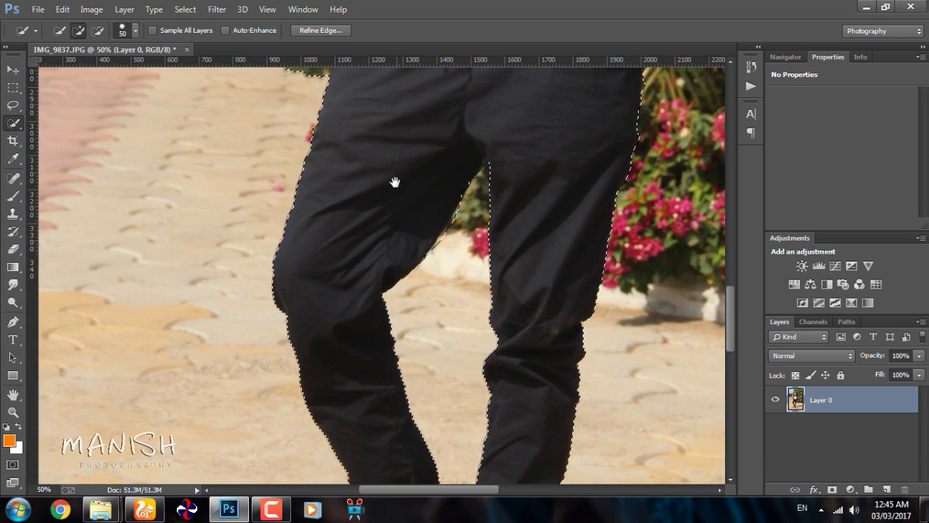
{"action": "scroll", "coordinate": [394, 166], "scroll_direction": "up", "scroll_amount": 5}
{"action": "key", "text": "ctrl+plus"}
{"action": "scroll", "coordinate": [290, 305], "scroll_direction": "up", "scroll_amount": 5}
Extend the selection along the jacket's left side and sleeve with a smaller brush
{"action": "mouse_move", "coordinate": [266, 356]}
{"action": "left_mouse_down"}
{"action": "mouse_move", "coordinate": [269, 313]}
{"action": "mouse_move", "coordinate": [232, 336]}
{"action": "left_mouse_up"}
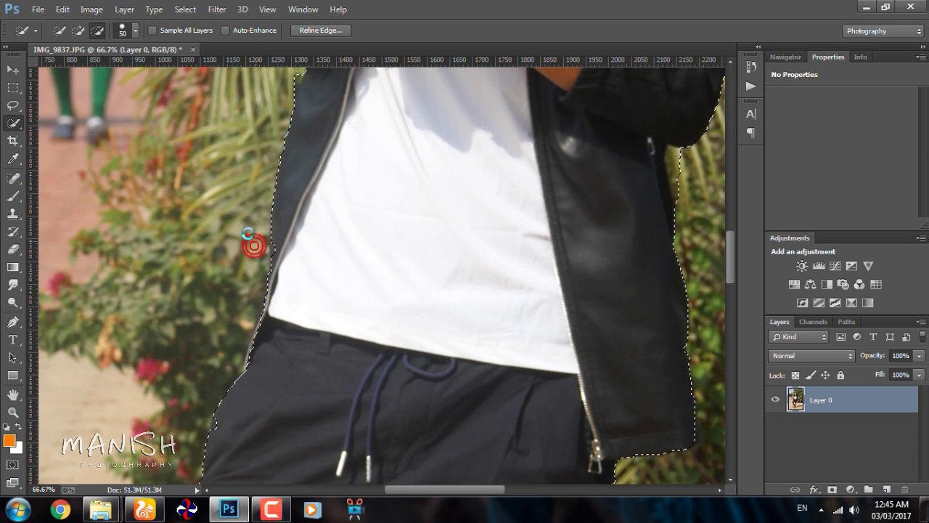
{"action": "left_click_drag", "start_coordinate": [269, 228], "coordinate": [297, 325]}
{"action": "left_click_drag", "start_coordinate": [242, 276], "coordinate": [218, 403]}
{"action": "key", "text": "bracketleft"}
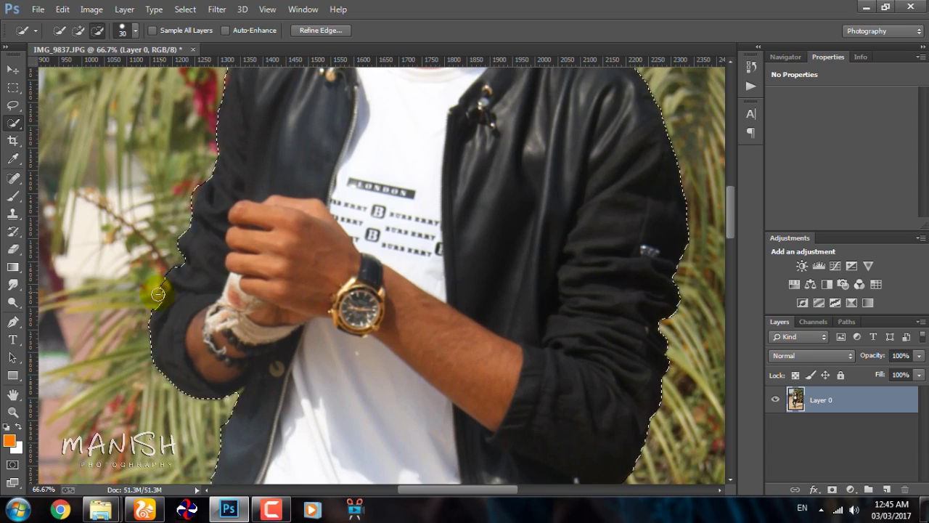
{"action": "key", "text": "bracketleft"}
{"action": "mouse_move", "coordinate": [346, 262]}
{"action": "left_mouse_down"}
{"action": "mouse_move", "coordinate": [331, 320]}
{"action": "mouse_move", "coordinate": [338, 472]}
{"action": "left_mouse_up"}
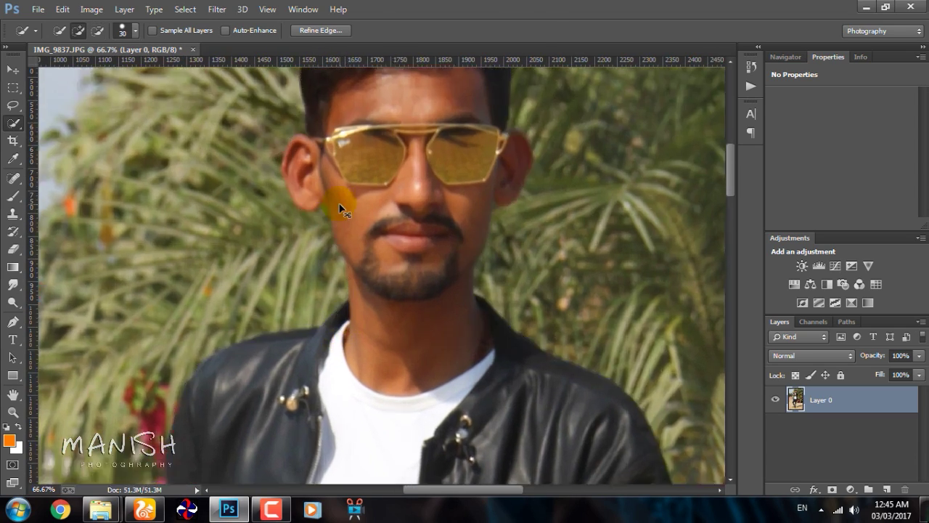
Trim the selection edge at the ears and neck with a 15 px brush
{"action": "key", "text": "ctrl+plus"}
{"action": "key", "text": "ctrl+plus"}
{"action": "left_click_drag", "start_coordinate": [286, 139], "coordinate": [364, 311]}
{"action": "key", "text": "bracketleft"}
{"action": "key", "text": "bracketleft"}
{"action": "key", "text": "alt"}
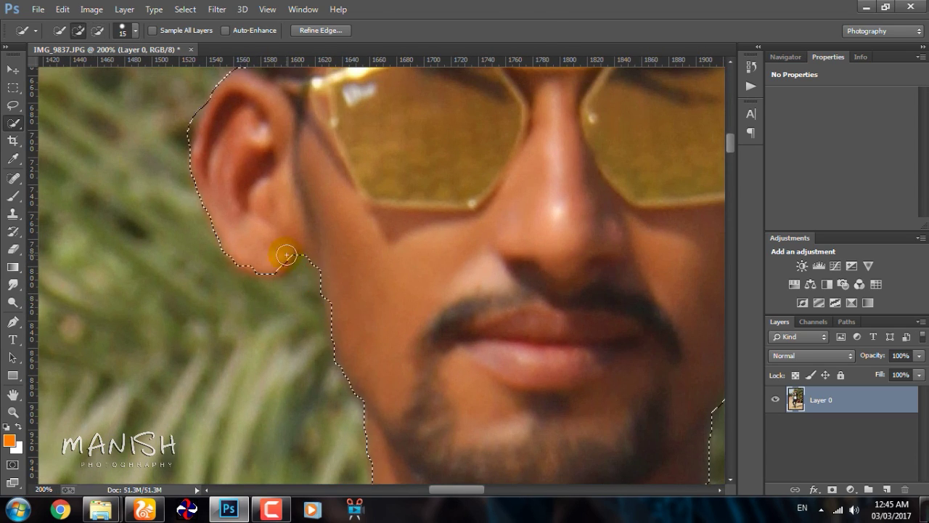
{"action": "left_click_drag", "start_coordinate": [315, 263], "coordinate": [266, 269]}
{"action": "left_click_drag", "start_coordinate": [562, 229], "coordinate": [527, 359]}
Duplicate the photo layer as Layer 0 copy
{"action": "key", "text": "ctrl+minus"}
{"action": "mouse_move", "coordinate": [552, 276]}
{"action": "left_mouse_down"}
{"action": "mouse_move", "coordinate": [536, 325]}
{"action": "mouse_move", "coordinate": [560, 329]}
{"action": "left_mouse_up"}
{"action": "key", "text": "alt"}
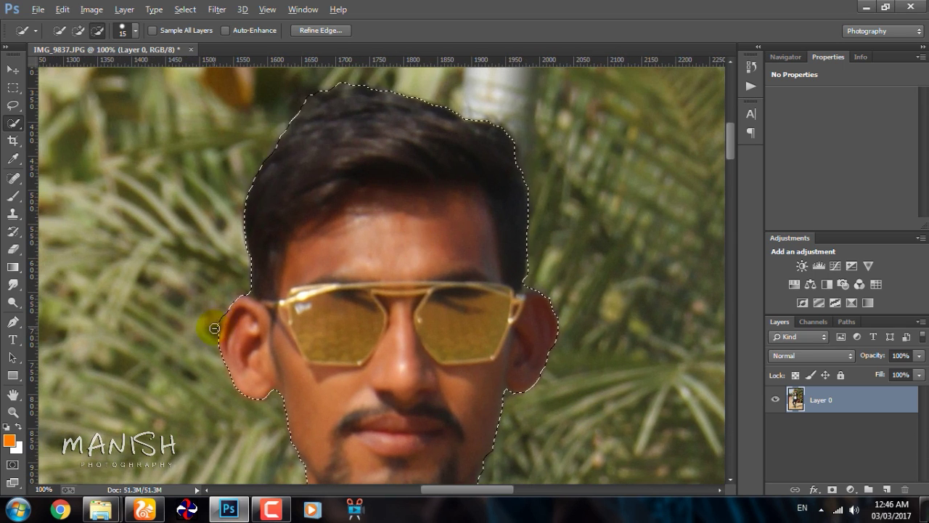
{"action": "key", "text": "ctrl+minus"}
{"action": "key", "text": "ctrl+minus"}
{"action": "key", "text": "ctrl+minus"}
{"action": "key", "text": "ctrl+minus"}
{"action": "key", "text": "ctrl+minus"}
{"action": "key", "text": "ctrl+minus"}
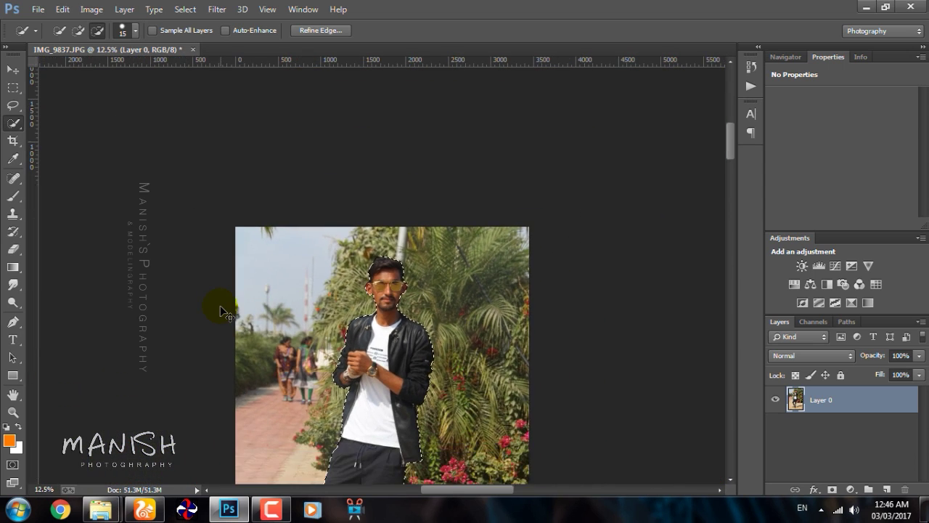
{"action": "key", "text": "ctrl+minus"}
{"action": "left_click_drag", "start_coordinate": [839, 397], "coordinate": [886, 489]}
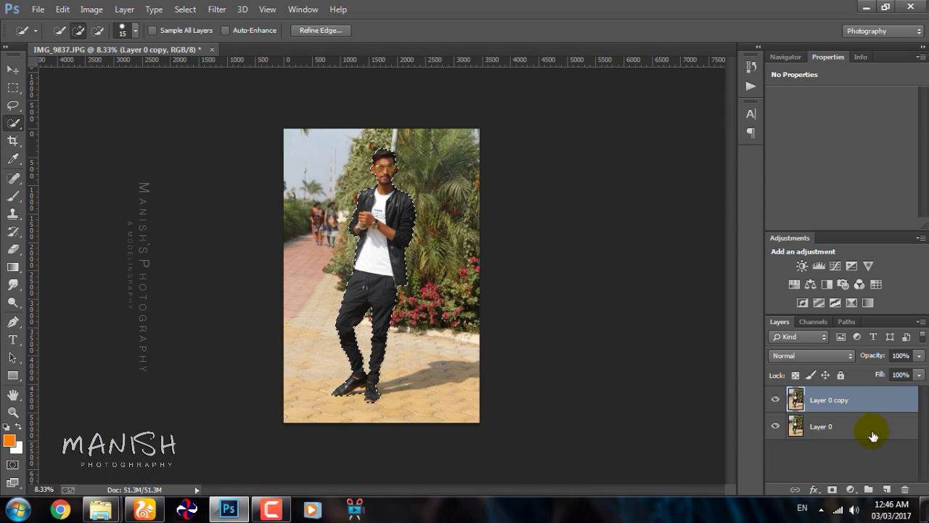
Refine the selection edge (Smooth 6, Contrast 36) and copy the man onto Layer 1
{"action": "left_click", "coordinate": [315, 30]}
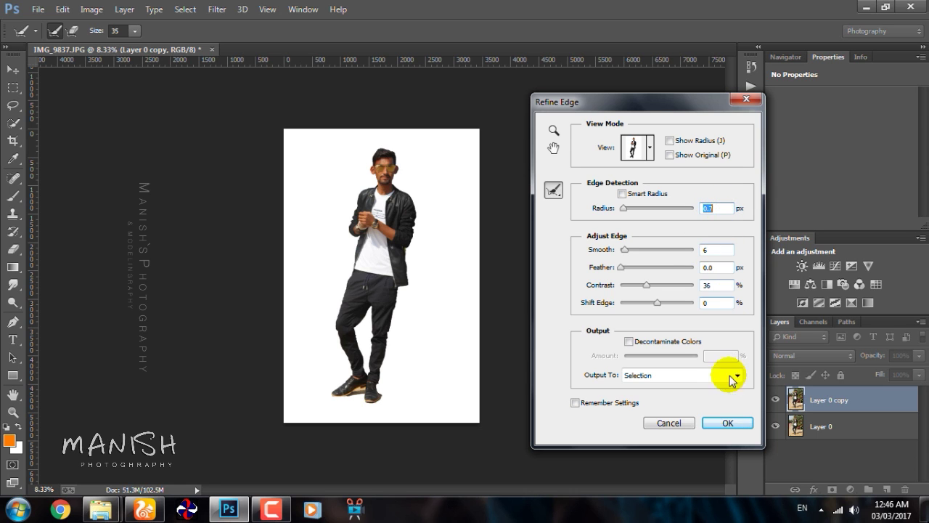
{"action": "left_click", "coordinate": [734, 421]}
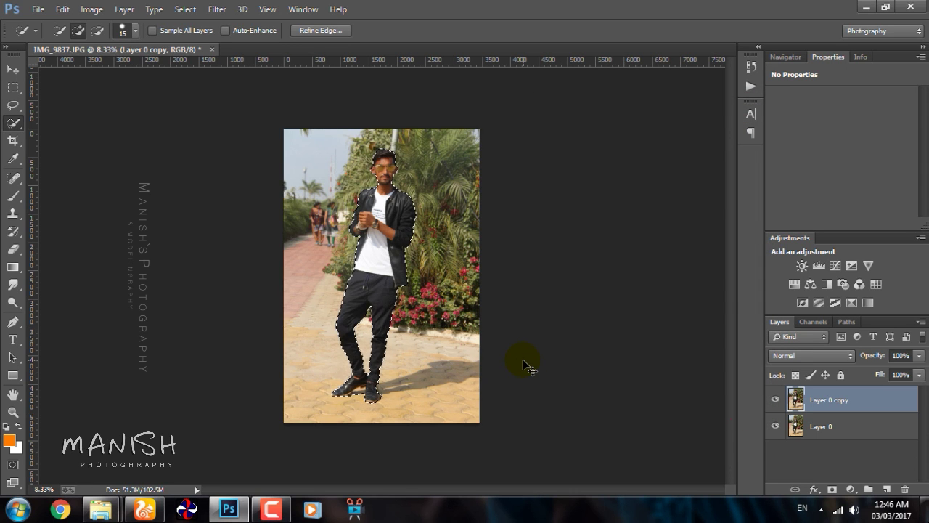
{"action": "key", "text": "ctrl+j"}
Duplicate Layer 0 copy, black it out with Lightness -100, and bring up the backgrounds folder
{"action": "left_click", "coordinate": [796, 425]}
{"action": "key", "text": "ctrl+j"}
{"action": "key", "text": "ctrl+u"}
{"action": "left_click_drag", "start_coordinate": [616, 346], "coordinate": [574, 369]}
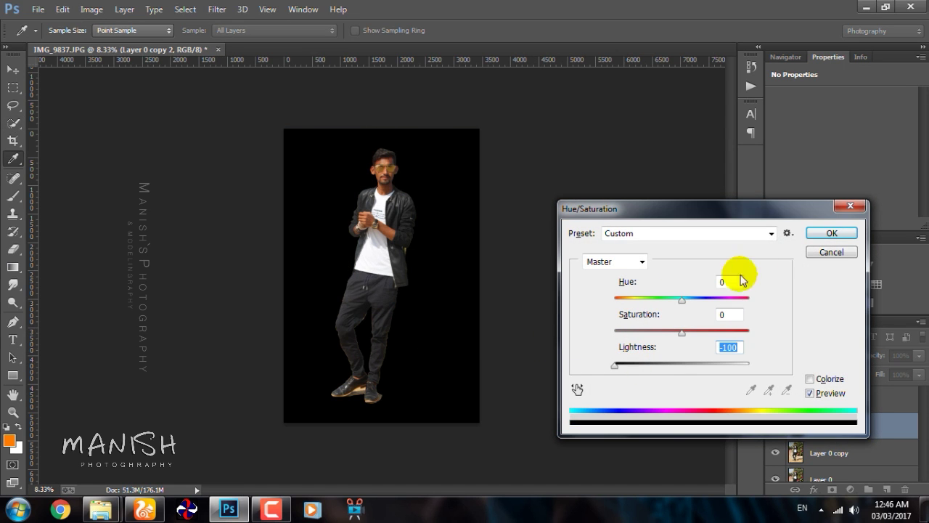
{"action": "left_click", "coordinate": [828, 233]}
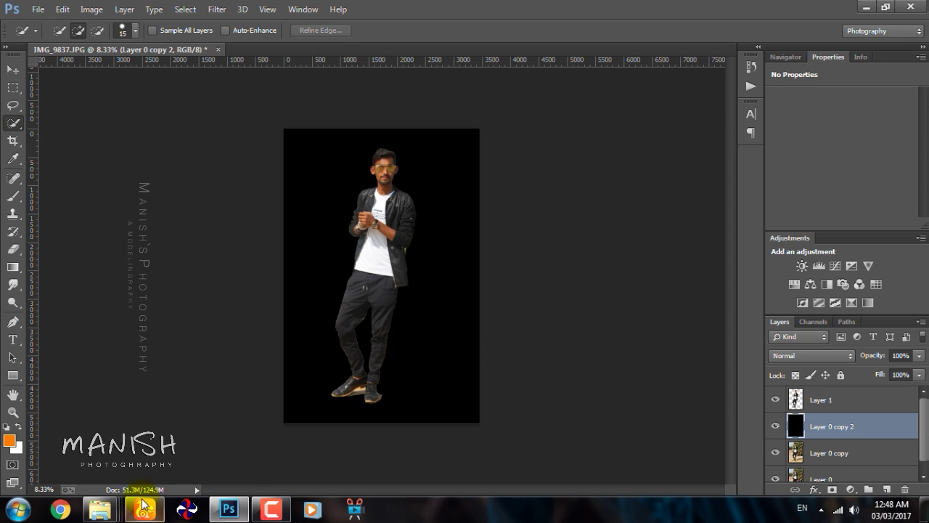
{"action": "left_click", "coordinate": [401, 441]}
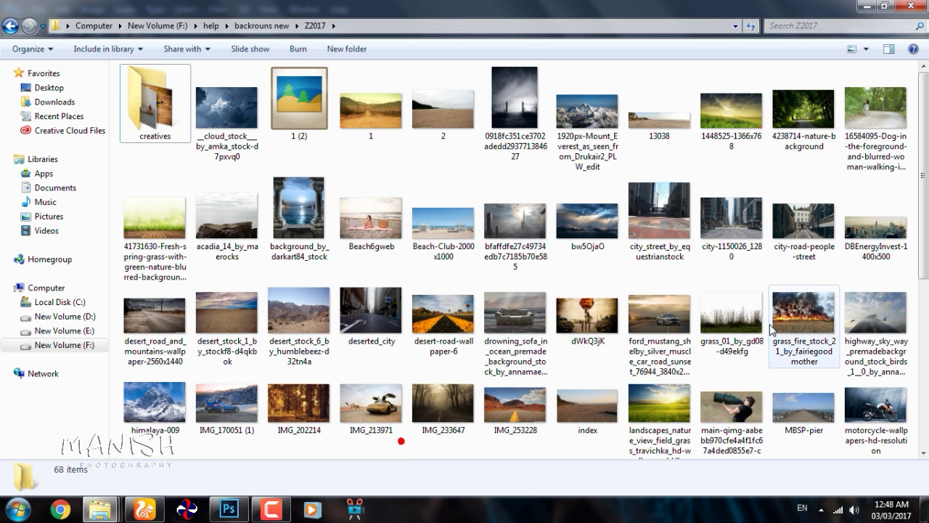
Drag city-1150026_1280.jpg from Explorer into Photoshop as a new document
{"action": "left_click_drag", "start_coordinate": [732, 233], "coordinate": [240, 514]}
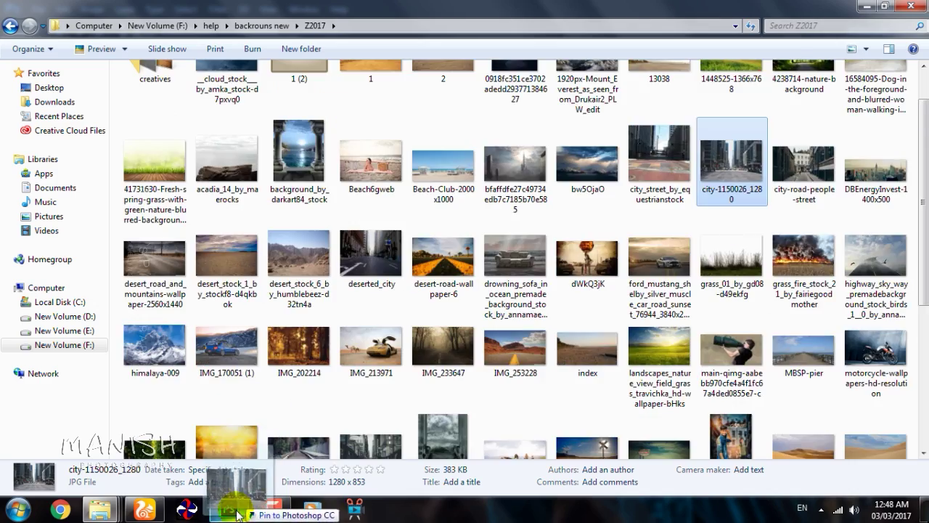
{"action": "left_click_drag", "start_coordinate": [240, 514], "coordinate": [558, 40]}
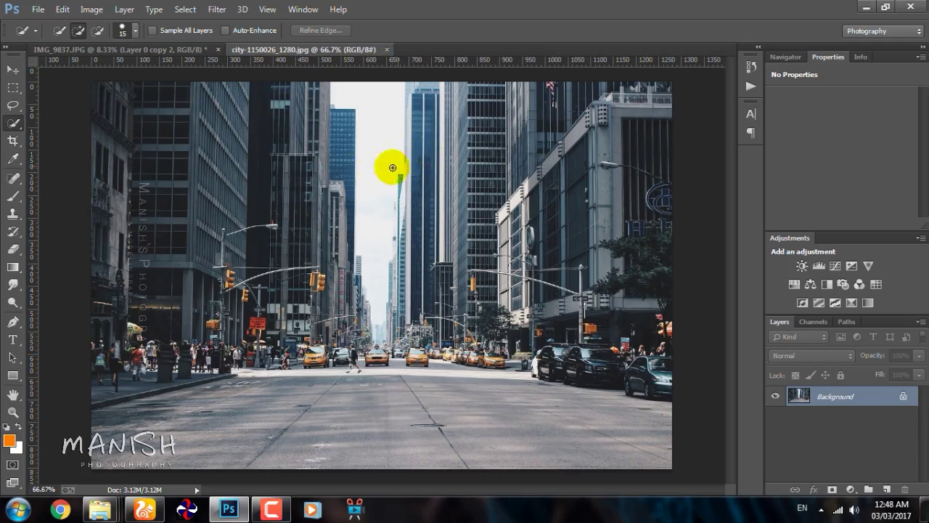
Unlock the city background as Layer 0 and enlarge its canvas with the Crop tool
{"action": "left_click", "coordinate": [21, 142]}
{"action": "double_click", "coordinate": [881, 407]}
{"action": "key", "text": "Return"}
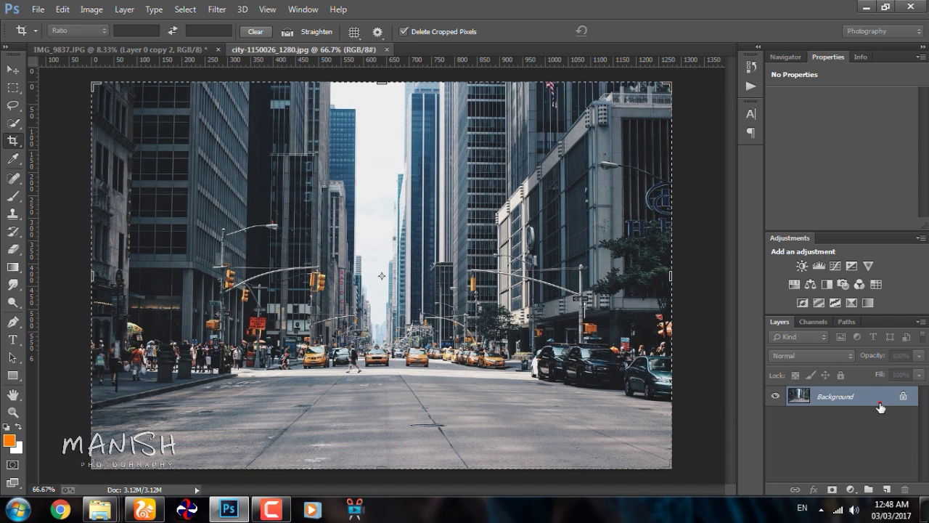
{"action": "left_click_drag", "start_coordinate": [673, 467], "coordinate": [746, 491]}
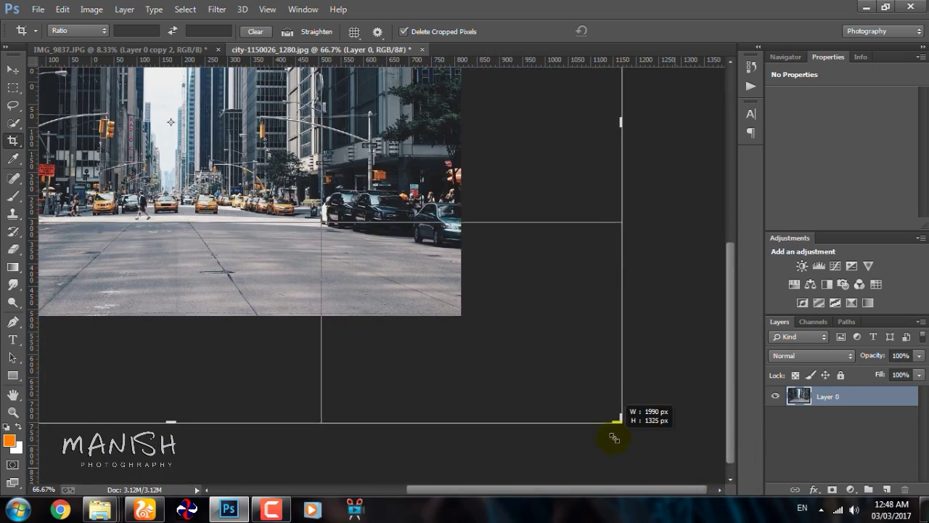
{"action": "left_click_drag", "start_coordinate": [746, 490], "coordinate": [614, 435]}
{"action": "left_click_drag", "start_coordinate": [491, 348], "coordinate": [510, 347]}
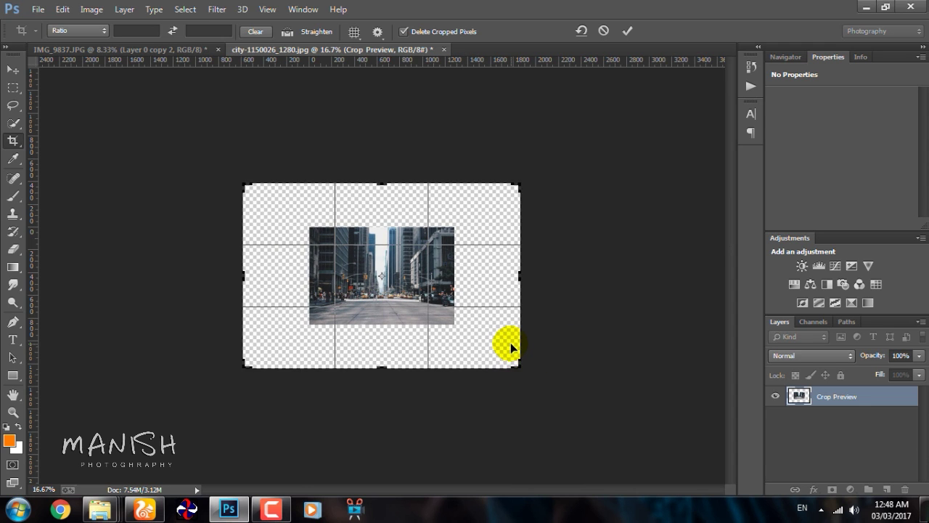
{"action": "key", "text": "Return"}
Scale the city photo to about 193% so it fills the canvas, then return to IMG_9837.JPG
{"action": "key", "text": "ctrl+t"}
{"action": "left_click_drag", "start_coordinate": [455, 322], "coordinate": [529, 366]}
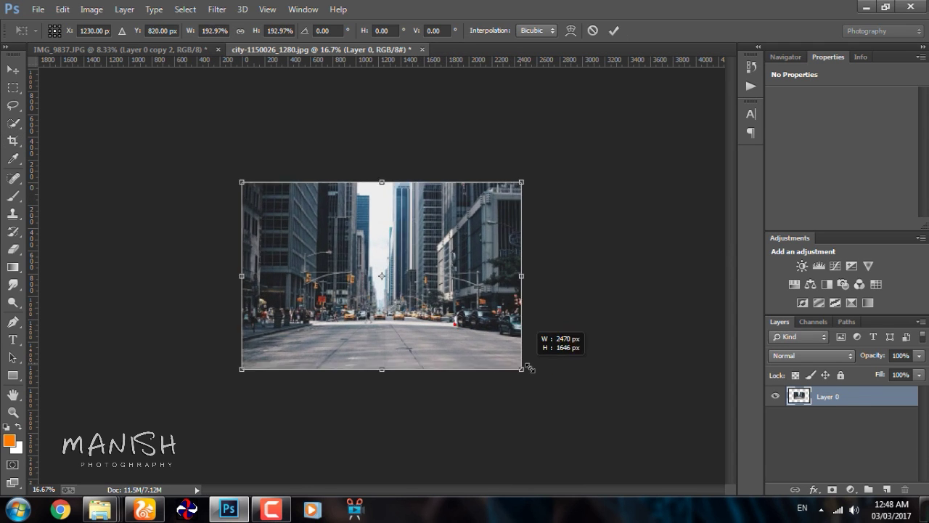
{"action": "key", "text": "Return"}
{"action": "key", "text": "ctrl+plus"}
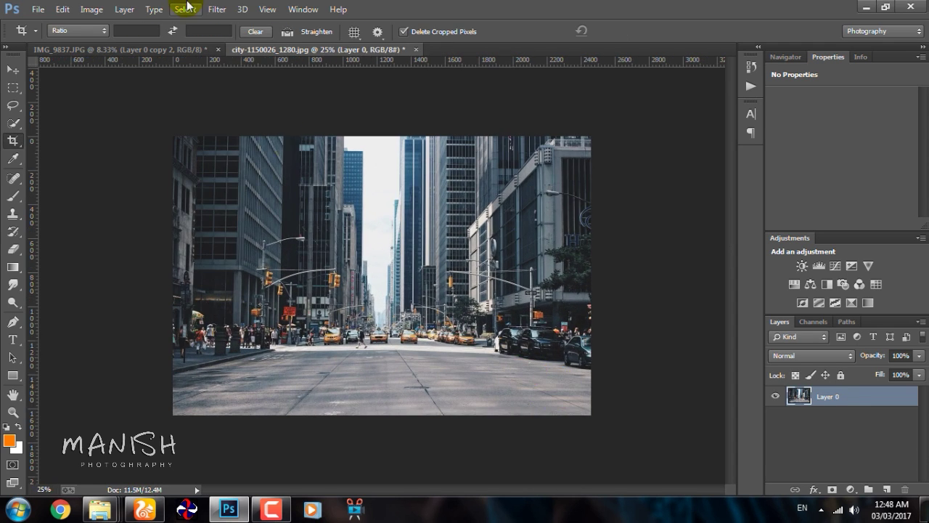
{"action": "left_click", "coordinate": [198, 49]}
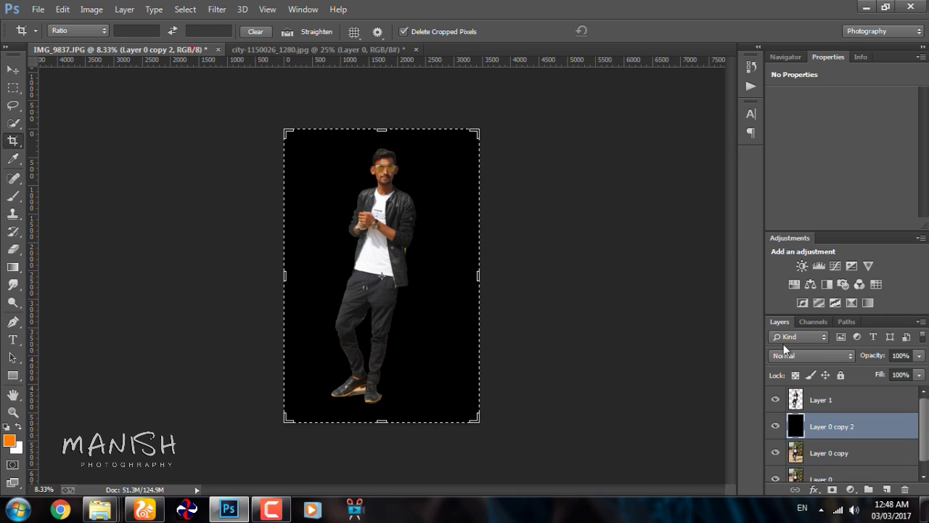
Bring the man's Layer 1 into the city photo and scale him down to fit the street
{"action": "left_click", "coordinate": [824, 401]}
{"action": "key", "text": "l"}
{"action": "left_click_drag", "start_coordinate": [385, 260], "coordinate": [398, 246]}
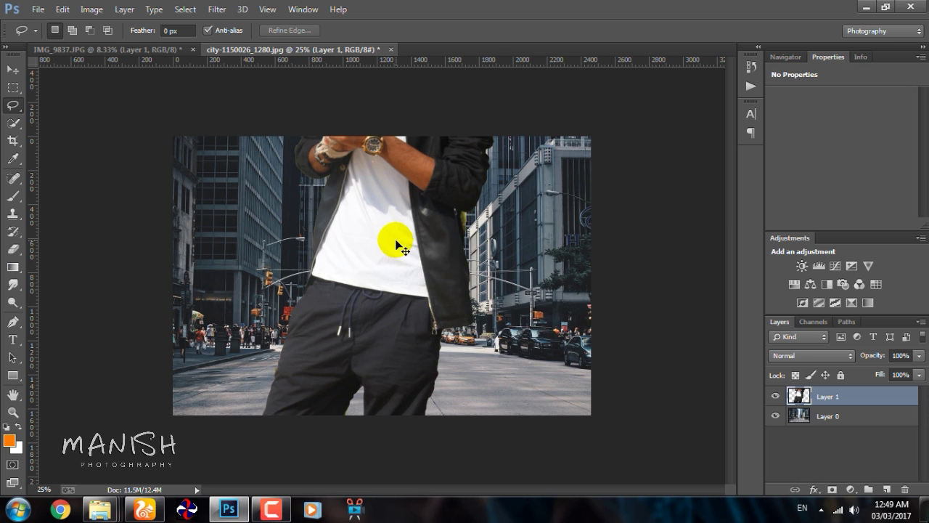
{"action": "key", "text": "ctrl+minus"}
{"action": "key", "text": "ctrl+minus"}
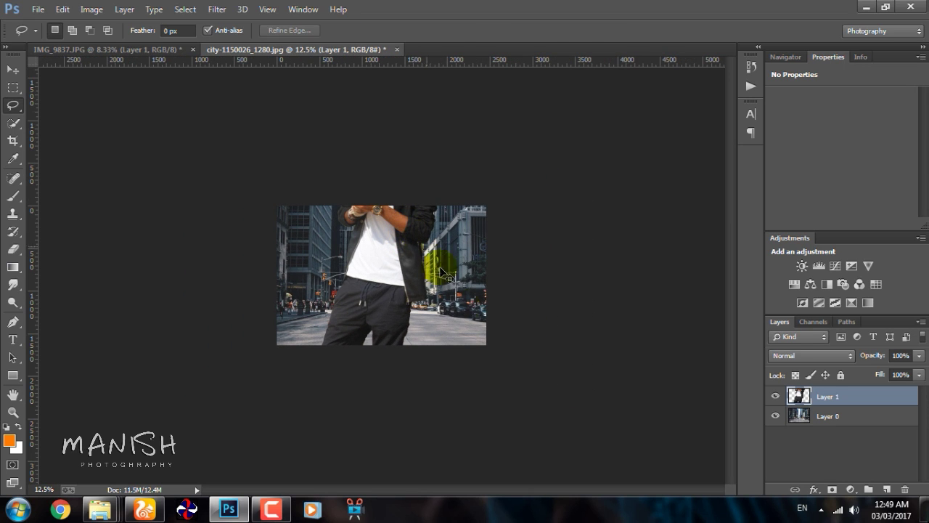
{"action": "key", "text": "ctrl+t"}
{"action": "mouse_move", "coordinate": [440, 477]}
{"action": "left_mouse_down"}
{"action": "mouse_move", "coordinate": [394, 353]}
{"action": "mouse_move", "coordinate": [397, 331]}
{"action": "left_mouse_up"}
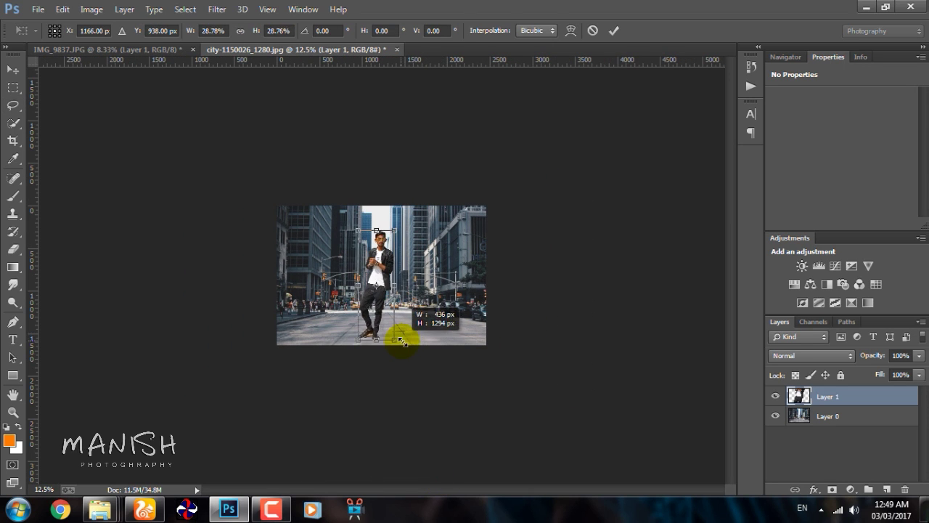
{"action": "key", "text": "Return"}
{"action": "key", "text": "l"}
{"action": "key", "text": "ctrl+plus"}
{"action": "key", "text": "ctrl+plus"}
{"action": "key", "text": "ctrl+plus"}
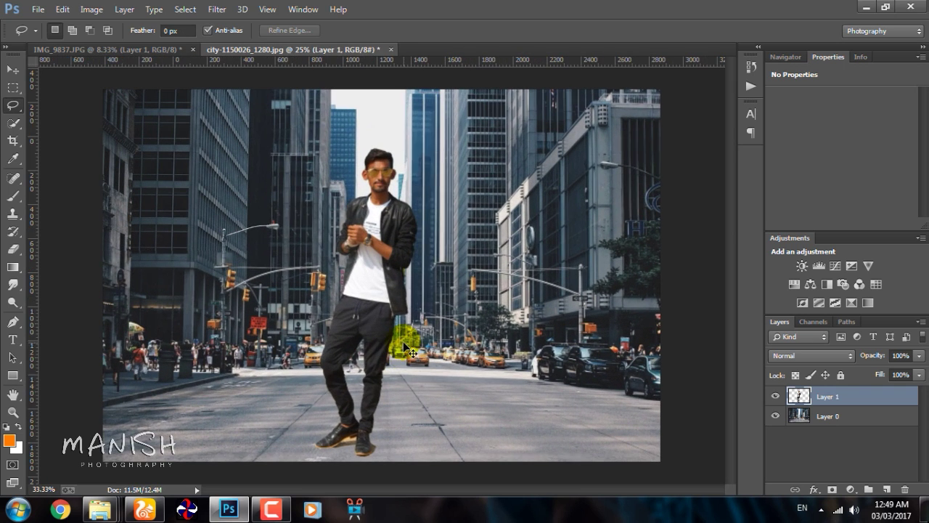
{"action": "left_click_drag", "start_coordinate": [388, 293], "coordinate": [409, 320]}
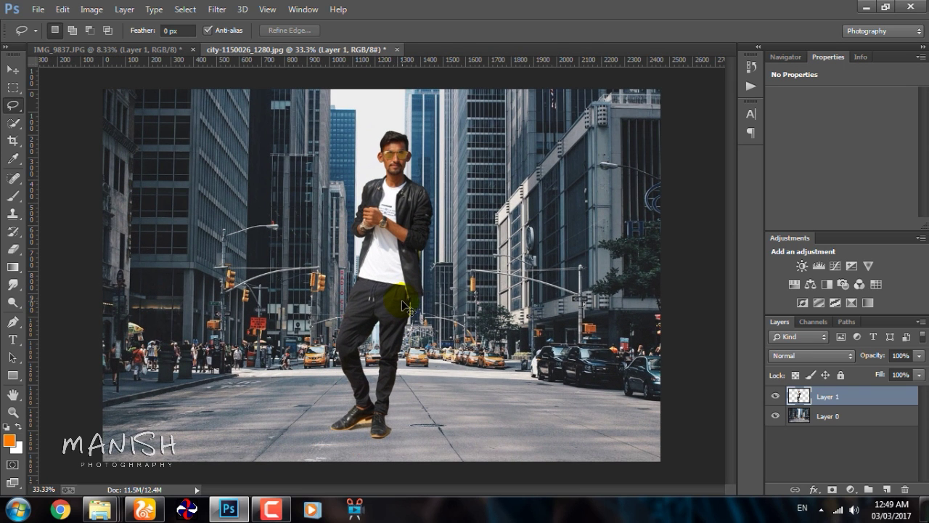
Shrink the man slightly, tilt him about -4.4°, and stand him in the middle of the road
{"action": "key", "text": "ctrl+t"}
{"action": "left_click_drag", "start_coordinate": [438, 452], "coordinate": [425, 419]}
{"action": "key", "text": "Return"}
{"action": "mouse_move", "coordinate": [387, 308]}
{"action": "left_mouse_down"}
{"action": "mouse_move", "coordinate": [386, 318]}
{"action": "mouse_move", "coordinate": [370, 320]}
{"action": "left_mouse_up"}
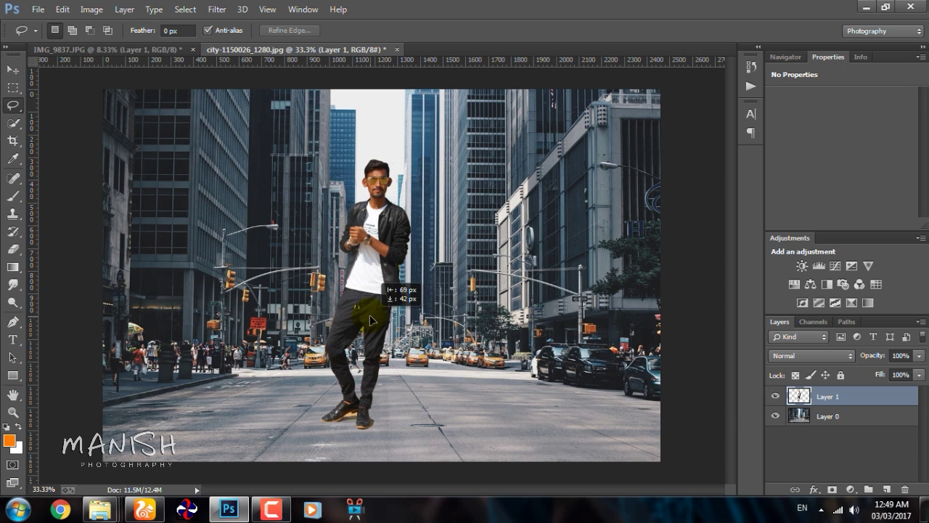
{"action": "key", "text": "ctrl+t"}
{"action": "left_click_drag", "start_coordinate": [478, 433], "coordinate": [491, 429]}
{"action": "key", "text": "Return"}
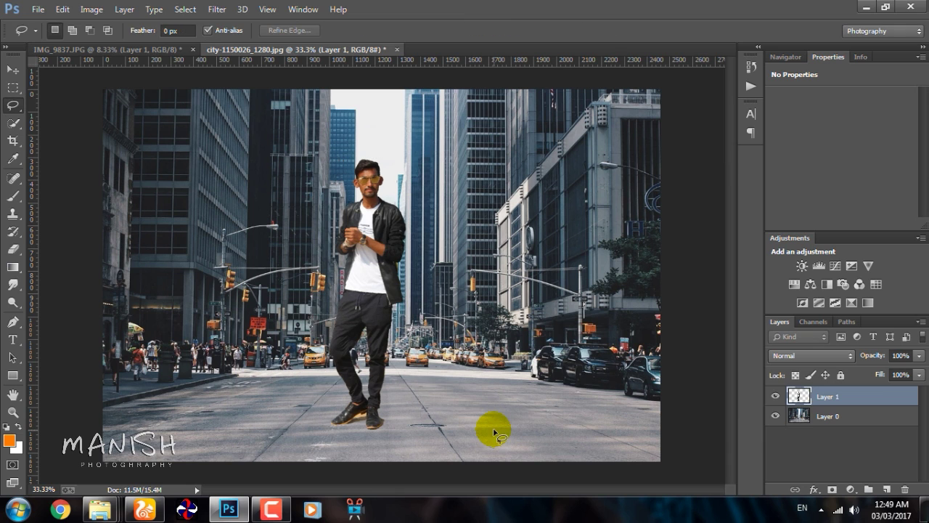
{"action": "left_click_drag", "start_coordinate": [375, 299], "coordinate": [379, 297]}
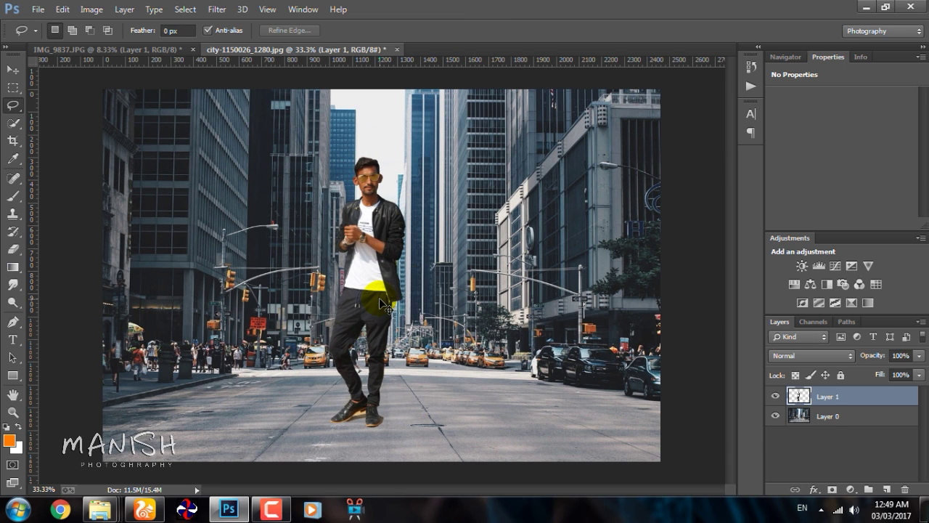
{"action": "key", "text": "ctrl+minus"}
Crop the street scene to a narrow portrait frame around the man
{"action": "key", "text": "c"}
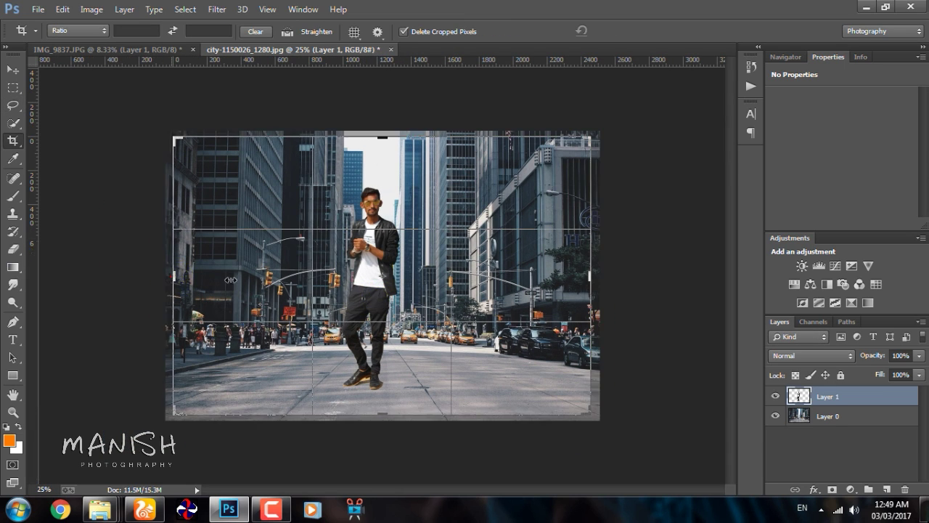
{"action": "mouse_move", "coordinate": [180, 278]}
{"action": "left_mouse_down"}
{"action": "mouse_move", "coordinate": [259, 280]}
{"action": "mouse_move", "coordinate": [225, 277]}
{"action": "left_mouse_up"}
{"action": "left_click_drag", "start_coordinate": [305, 410], "coordinate": [318, 414]}
{"action": "left_click_drag", "start_coordinate": [537, 278], "coordinate": [482, 276]}
{"action": "mouse_move", "coordinate": [382, 134]}
{"action": "left_mouse_down"}
{"action": "mouse_move", "coordinate": [384, 120]}
{"action": "mouse_move", "coordinate": [385, 131]}
{"action": "left_mouse_up"}
{"action": "left_click_drag", "start_coordinate": [282, 274], "coordinate": [280, 268]}
{"action": "key", "text": "Return"}
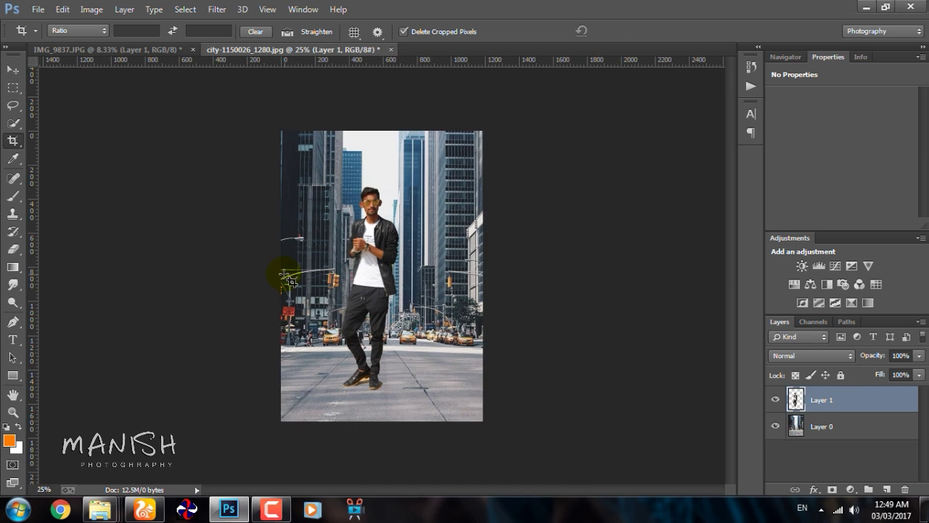
Duplicate the city background Layer 0
{"action": "key", "text": "ctrl+plus"}
{"action": "left_click", "coordinate": [850, 424]}
{"action": "key", "text": "ctrl+j"}
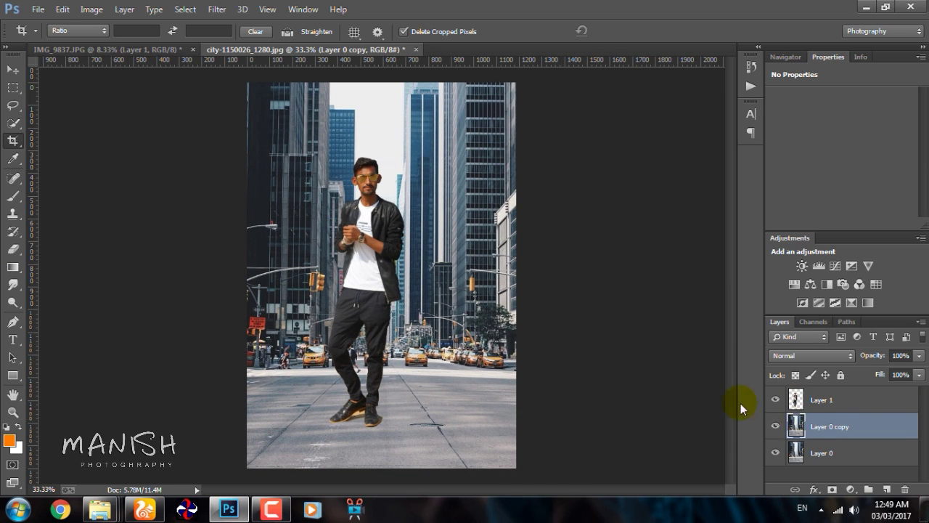
Apply a 14 px Tilt-Shift blur to the city copy, keeping the band near the man's feet sharp
{"action": "left_click", "coordinate": [227, 11]}
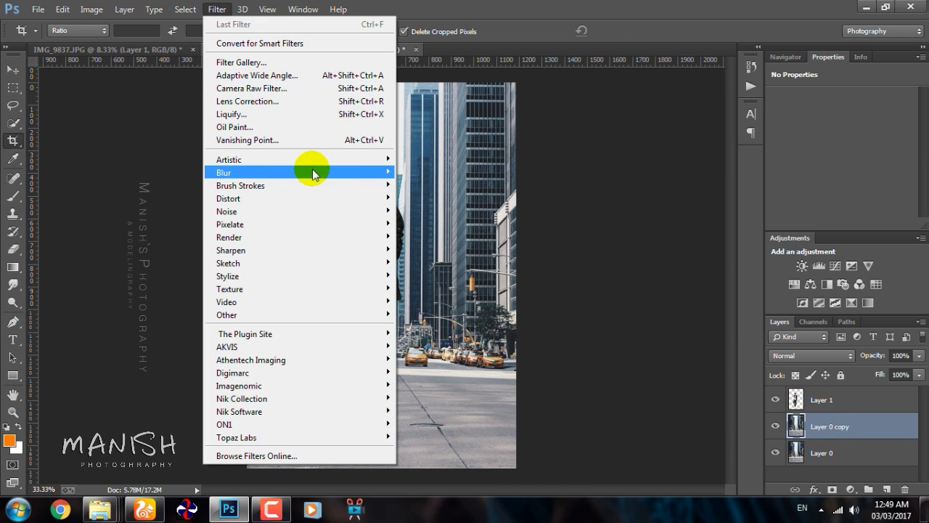
{"action": "left_click", "coordinate": [460, 197]}
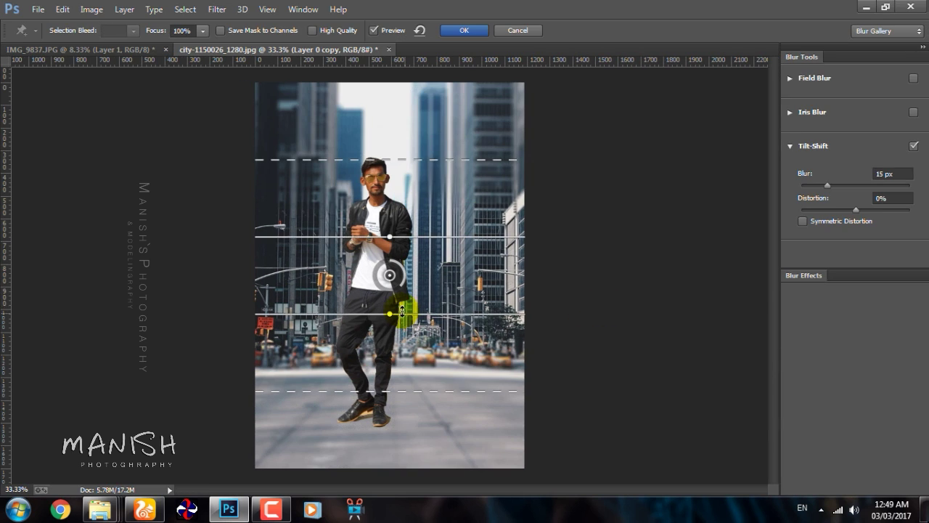
{"action": "mouse_move", "coordinate": [390, 275]}
{"action": "left_mouse_down"}
{"action": "mouse_move", "coordinate": [377, 417]}
{"action": "mouse_move", "coordinate": [440, 413]}
{"action": "left_mouse_up"}
{"action": "left_click_drag", "start_coordinate": [384, 392], "coordinate": [374, 432]}
{"action": "left_click_drag", "start_coordinate": [408, 324], "coordinate": [409, 280]}
{"action": "left_click_drag", "start_coordinate": [413, 420], "coordinate": [385, 455]}
{"action": "left_click", "coordinate": [399, 288]}
{"action": "left_click_drag", "start_coordinate": [398, 327], "coordinate": [399, 348]}
{"action": "left_click_drag", "start_coordinate": [408, 432], "coordinate": [406, 417]}
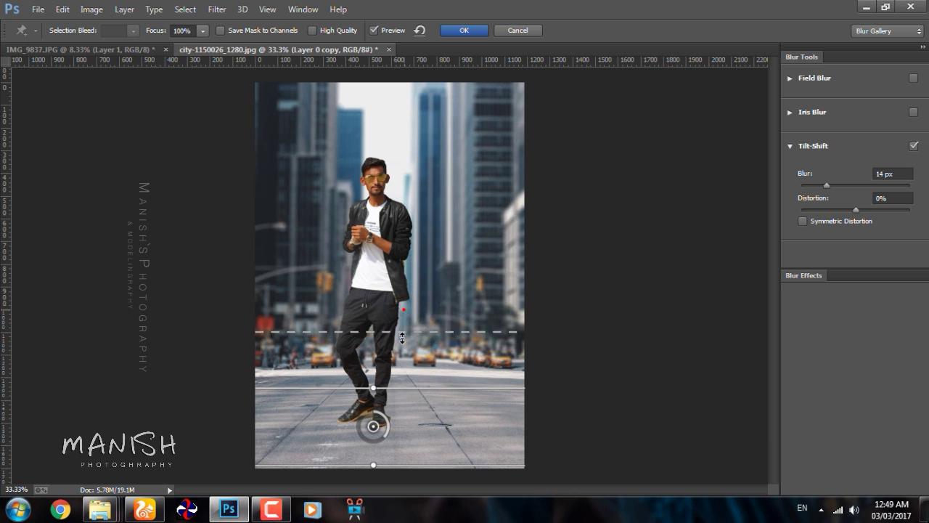
{"action": "key", "text": "Return"}
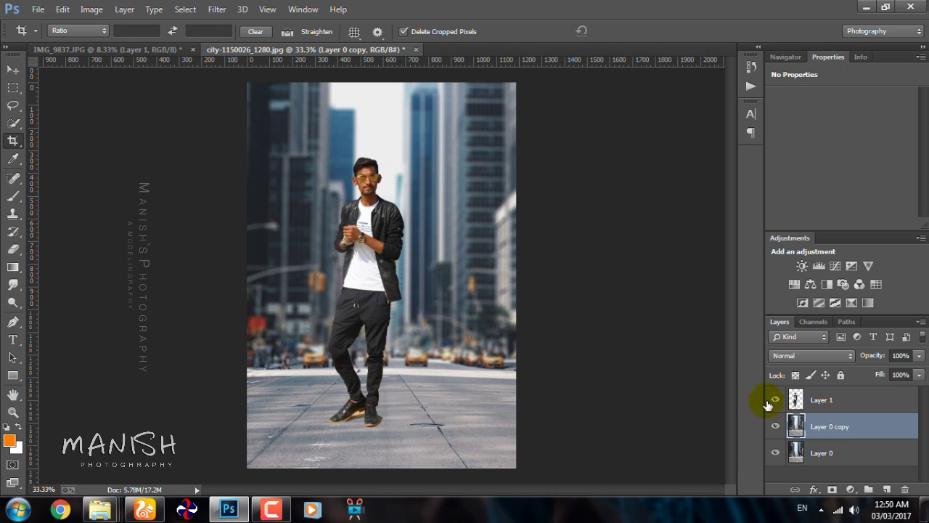
On Layer 1, zoom to 200% on the jacket and set up a small Eraser brush
{"action": "left_click", "coordinate": [817, 404]}
{"action": "left_click", "coordinate": [355, 234], "text": "ctrl"}
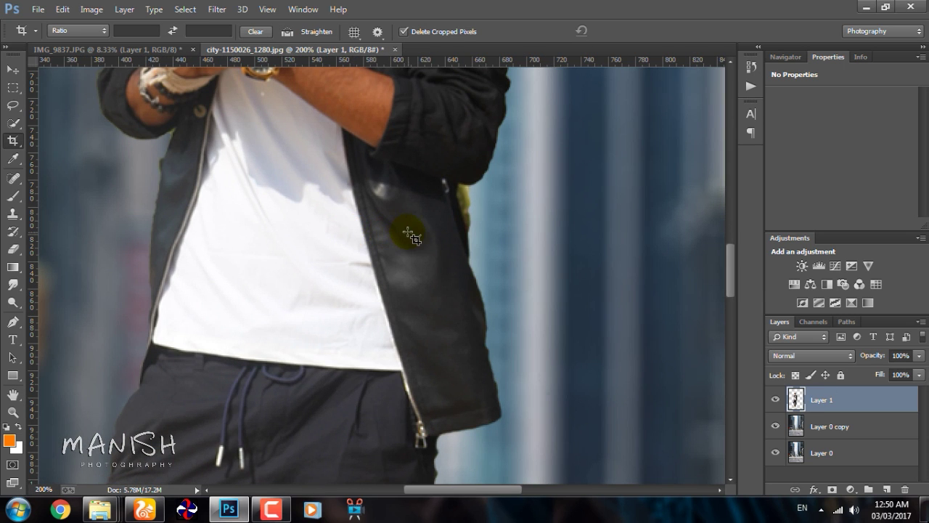
{"action": "left_click_drag", "start_coordinate": [426, 159], "coordinate": [415, 357]}
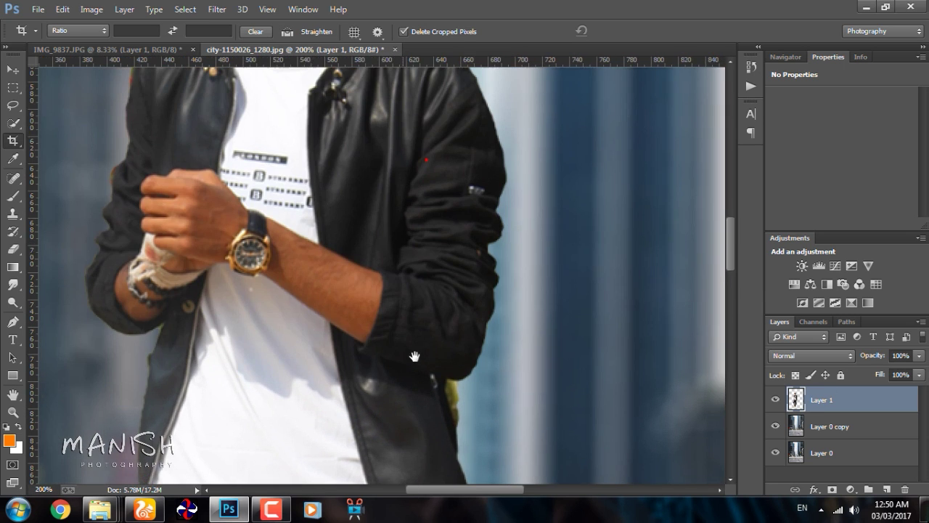
{"action": "left_click", "coordinate": [14, 248]}
{"action": "mouse_move", "coordinate": [506, 396]}
{"action": "left_mouse_down"}
{"action": "mouse_move", "coordinate": [504, 307]}
{"action": "mouse_move", "coordinate": [460, 294]}
{"action": "left_mouse_up"}
{"action": "key", "text": "bracketleft"}
{"action": "key", "text": "bracketleft"}
{"action": "key", "text": "bracketleft"}
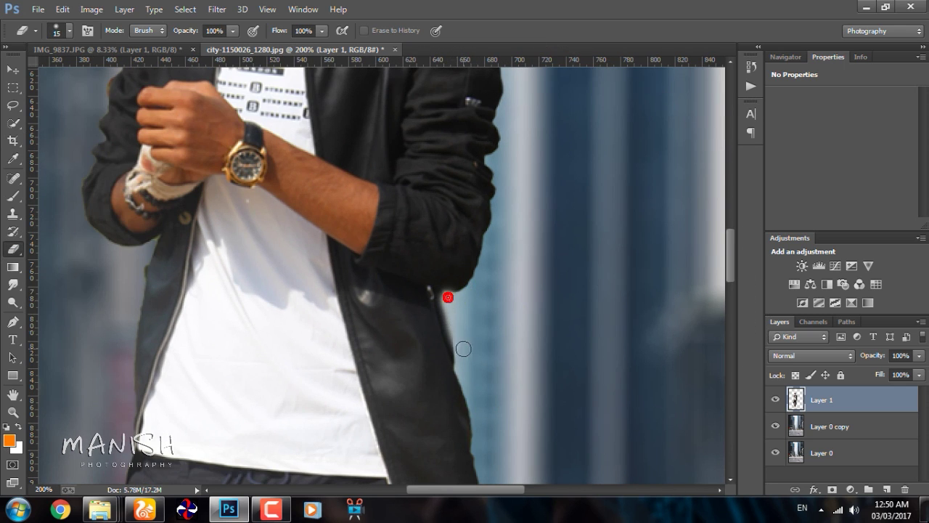
{"action": "right_click", "coordinate": [459, 314]}
{"action": "key", "text": "Return"}
{"action": "mouse_move", "coordinate": [440, 261]}
{"action": "left_mouse_down"}
{"action": "mouse_move", "coordinate": [469, 297]}
{"action": "mouse_move", "coordinate": [469, 325]}
{"action": "left_mouse_up"}
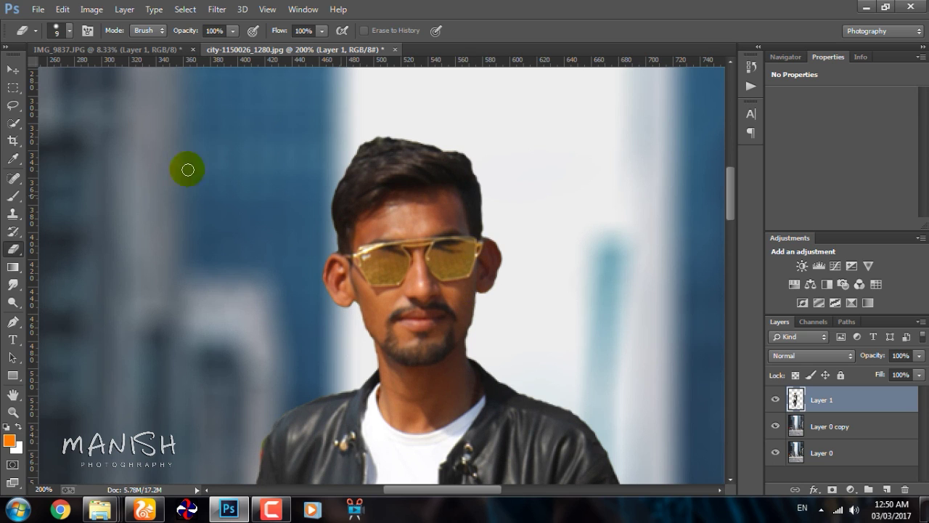
{"action": "left_click", "coordinate": [14, 289]}
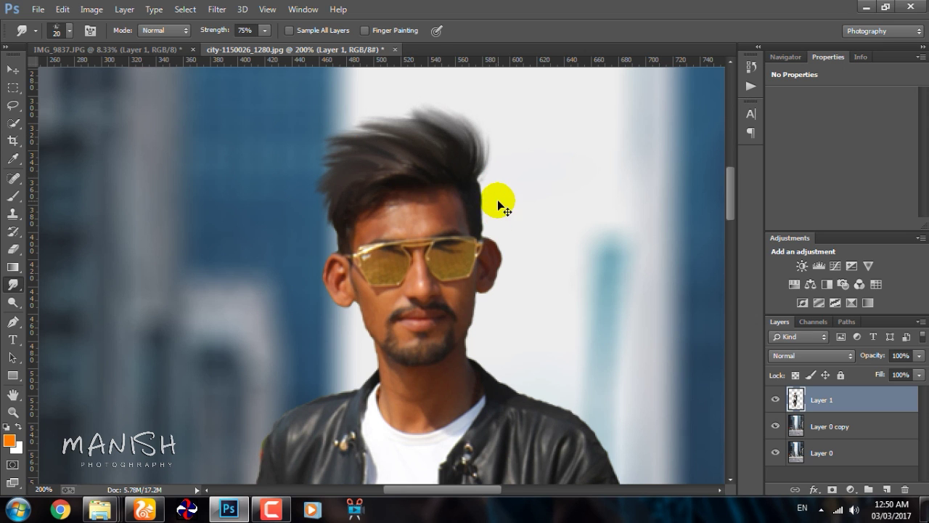
Nudge the man's layer slightly left and add a hidden Layer 1 copy
{"action": "key", "text": "ctrl+minus"}
{"action": "key", "text": "ctrl+minus"}
{"action": "key", "text": "ctrl+minus"}
{"action": "key", "text": "ctrl+minus"}
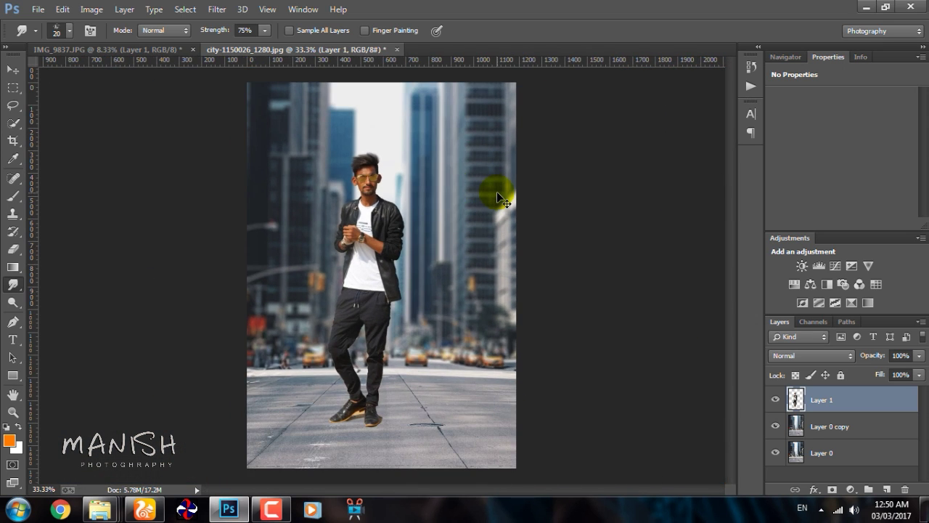
{"action": "left_click_drag", "start_coordinate": [384, 298], "coordinate": [367, 295]}
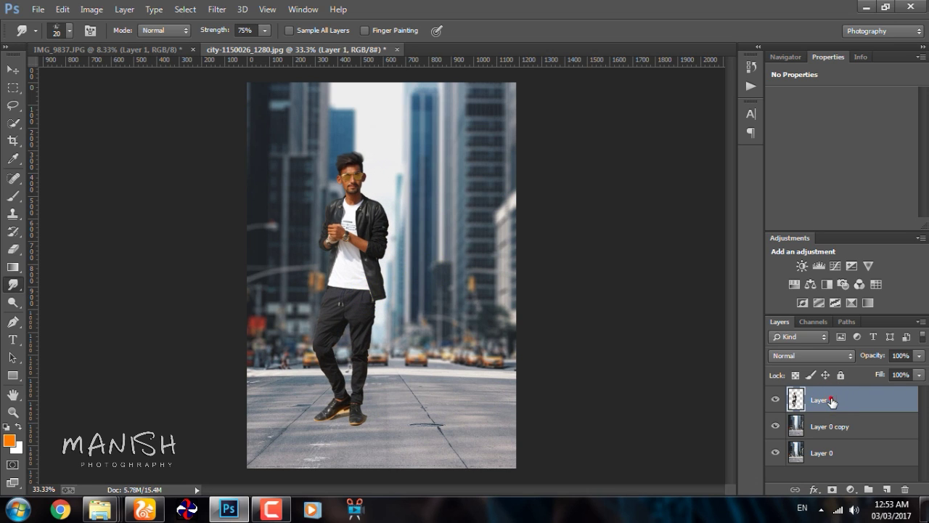
{"action": "key", "text": "ctrl+j"}
{"action": "left_click", "coordinate": [775, 399]}
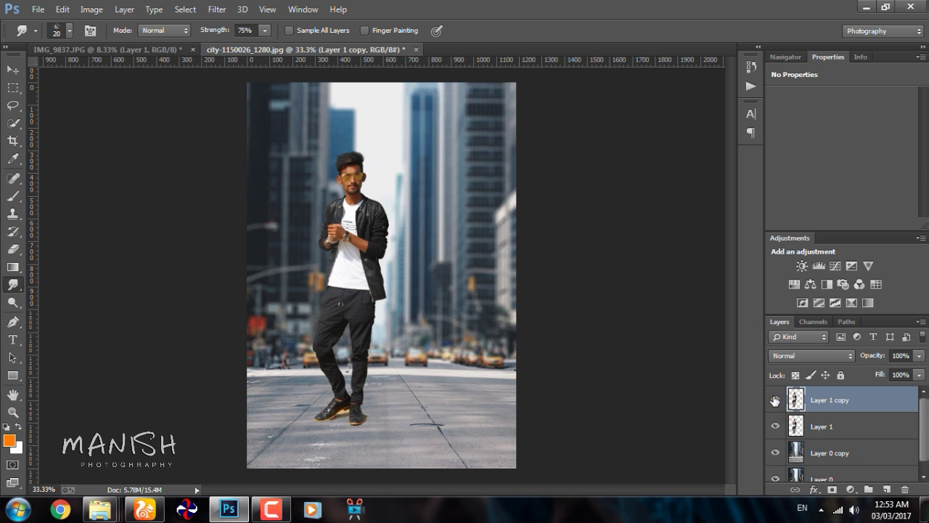
In Camera Raw on Layer 1, set Blacks +77, Highlights −21, and raise Whites, Contrast and Vibrance
{"action": "left_click", "coordinate": [827, 426]}
{"action": "left_click", "coordinate": [217, 9]}
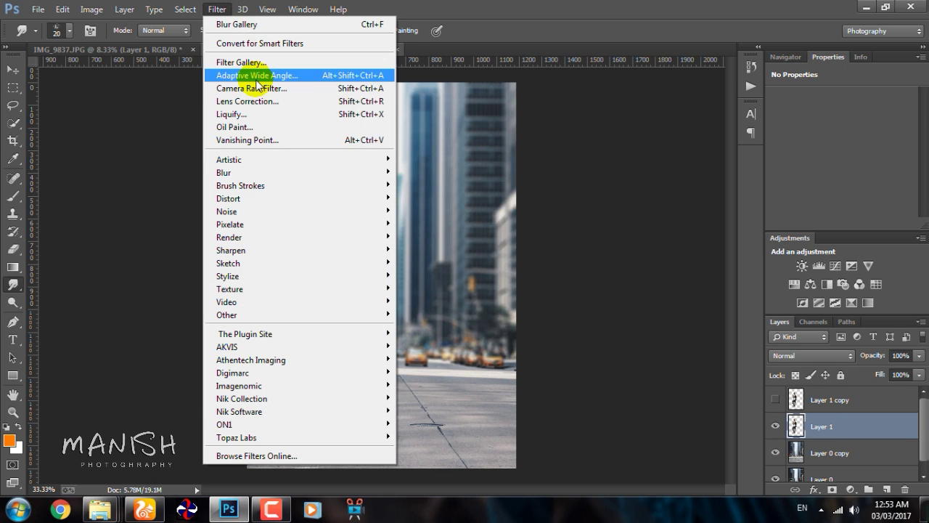
{"action": "left_click", "coordinate": [475, 248]}
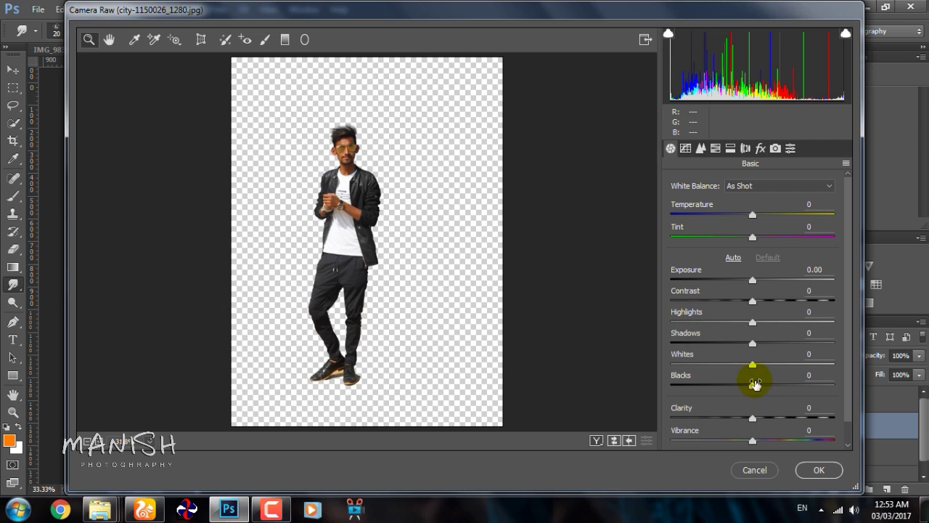
{"action": "left_click_drag", "start_coordinate": [755, 384], "coordinate": [815, 384]}
{"action": "mouse_move", "coordinate": [750, 356]}
{"action": "left_mouse_down"}
{"action": "mouse_move", "coordinate": [789, 355]}
{"action": "mouse_move", "coordinate": [804, 343]}
{"action": "left_mouse_up"}
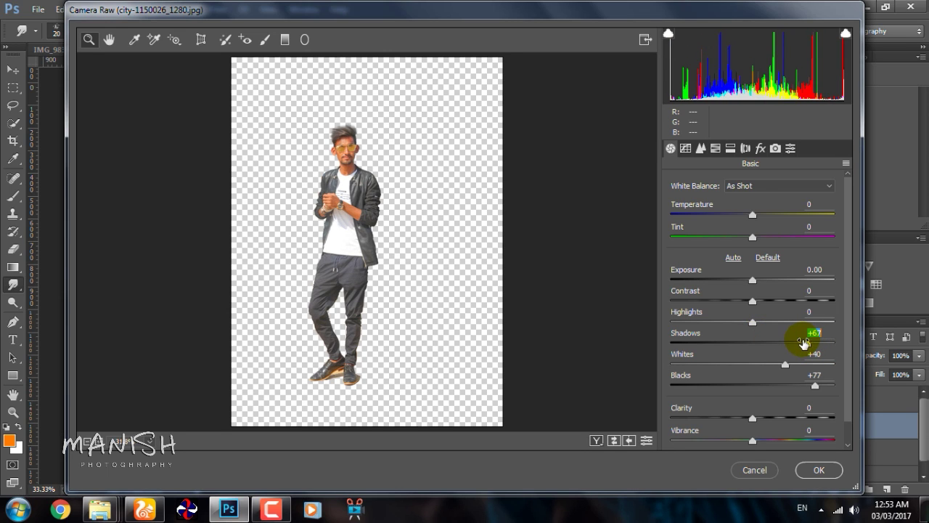
{"action": "left_click_drag", "start_coordinate": [753, 322], "coordinate": [735, 322]}
{"action": "left_click_drag", "start_coordinate": [812, 332], "coordinate": [814, 333]}
{"action": "left_click_drag", "start_coordinate": [752, 300], "coordinate": [769, 300]}
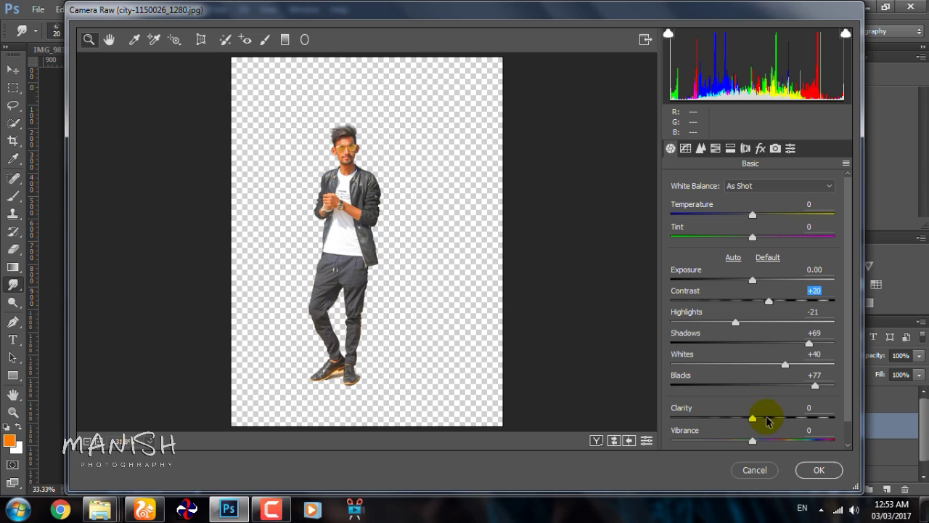
{"action": "left_click_drag", "start_coordinate": [752, 440], "coordinate": [777, 440]}
{"action": "left_click_drag", "start_coordinate": [768, 300], "coordinate": [764, 300]}
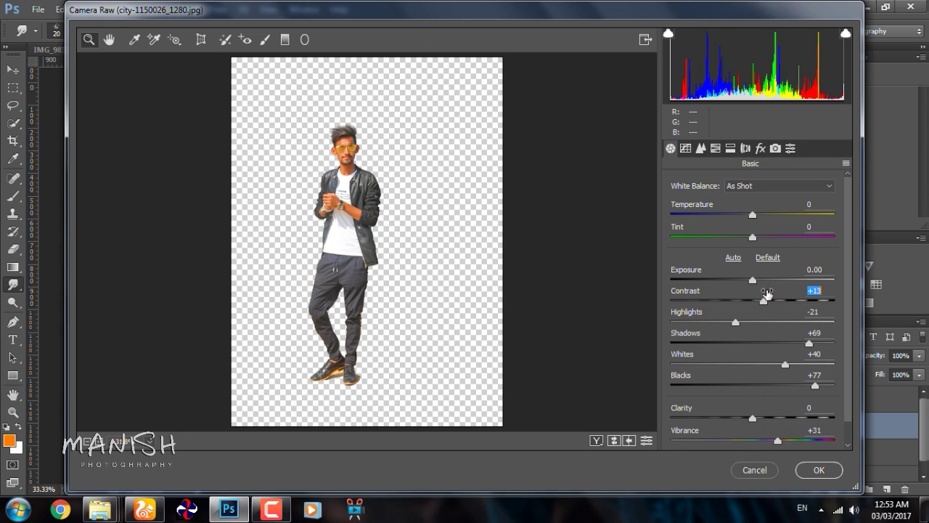
Zoom the preview onto the man's head and add slight sharpening in Detail
{"action": "left_click", "coordinate": [685, 148]}
{"action": "left_click", "coordinate": [336, 143]}
{"action": "left_click", "coordinate": [323, 268]}
{"action": "left_click", "coordinate": [700, 149]}
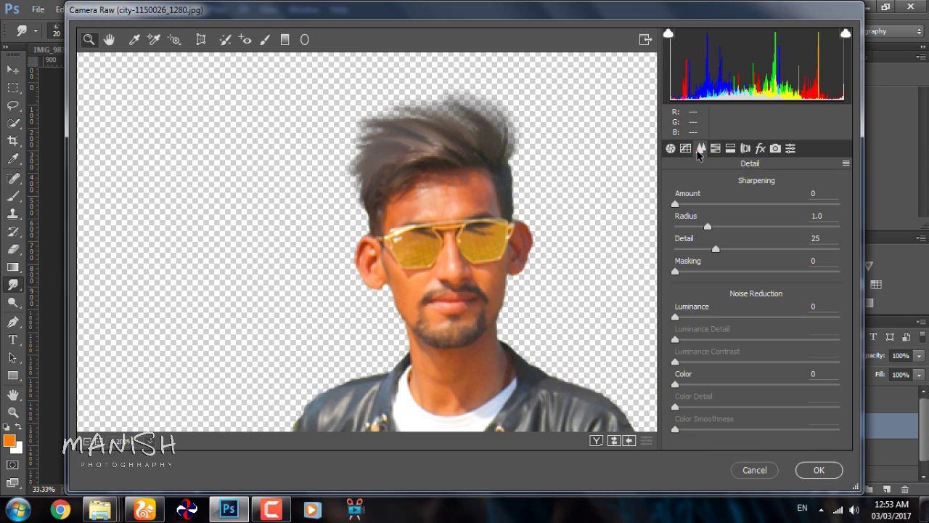
{"action": "left_click_drag", "start_coordinate": [701, 206], "coordinate": [732, 202]}
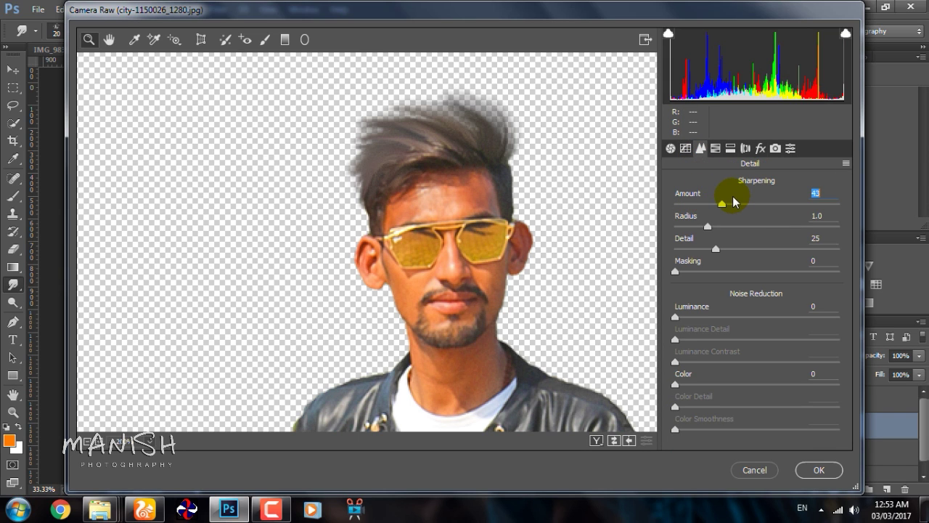
In HSL, brighten reds and oranges and shift Reds hue to +24, Oranges hue +2
{"action": "left_click", "coordinate": [715, 148]}
{"action": "mouse_move", "coordinate": [758, 270]}
{"action": "left_mouse_down"}
{"action": "mouse_move", "coordinate": [778, 269]}
{"action": "mouse_move", "coordinate": [786, 240]}
{"action": "mouse_move", "coordinate": [742, 262]}
{"action": "mouse_move", "coordinate": [770, 261]}
{"action": "left_mouse_up"}
{"action": "left_click", "coordinate": [673, 201]}
{"action": "left_click", "coordinate": [476, 262], "text": "alt"}
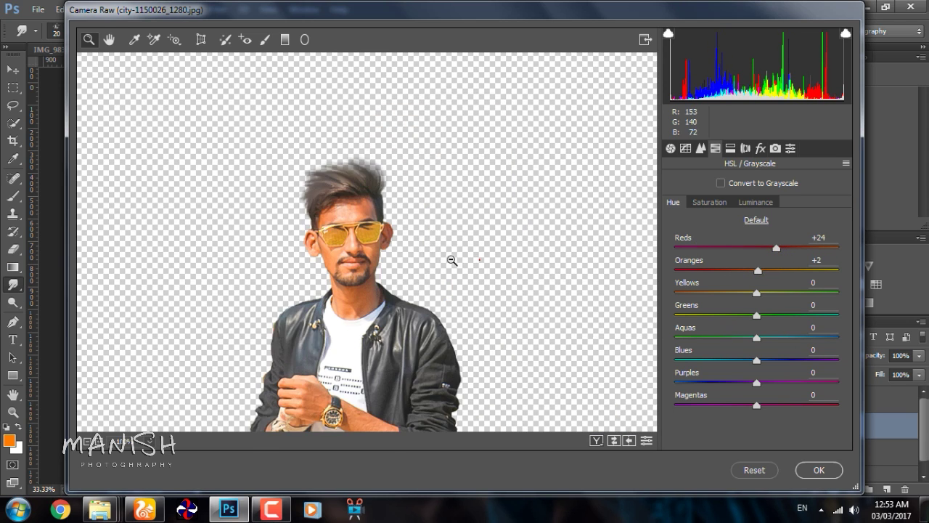
Set Oranges saturation to −8 and apply the Camera Raw edits
{"action": "left_click", "coordinate": [393, 259], "text": "alt"}
{"action": "left_click", "coordinate": [341, 254]}
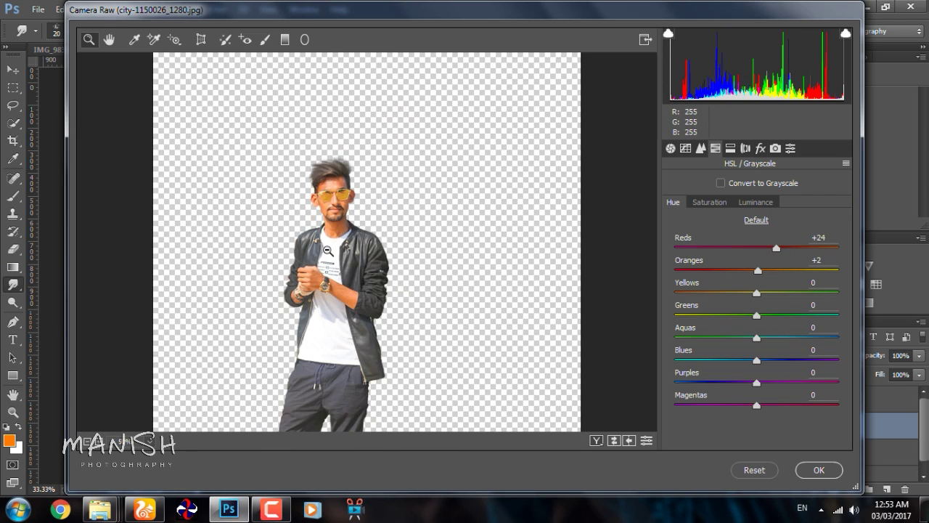
{"action": "left_click", "coordinate": [327, 251], "text": "alt"}
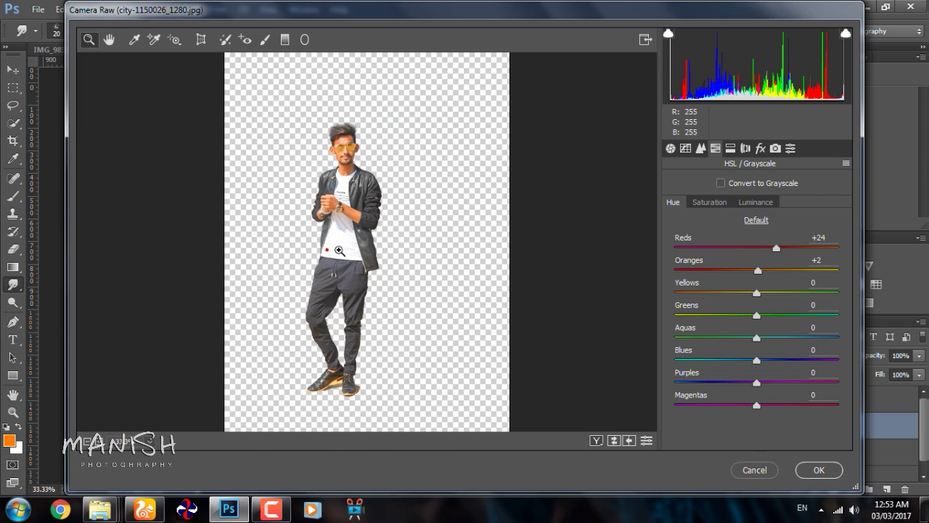
{"action": "left_click", "coordinate": [709, 202]}
{"action": "left_click_drag", "start_coordinate": [757, 268], "coordinate": [755, 248]}
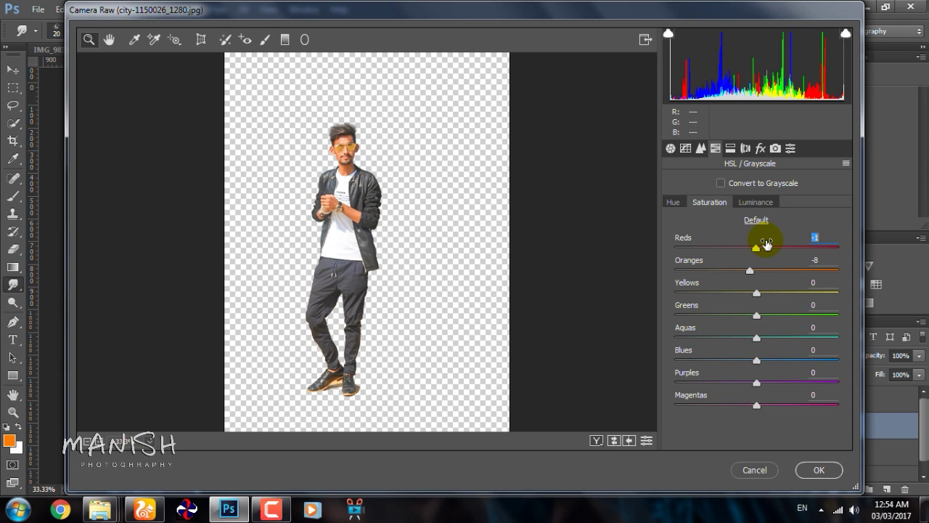
{"action": "left_click", "coordinate": [819, 470]}
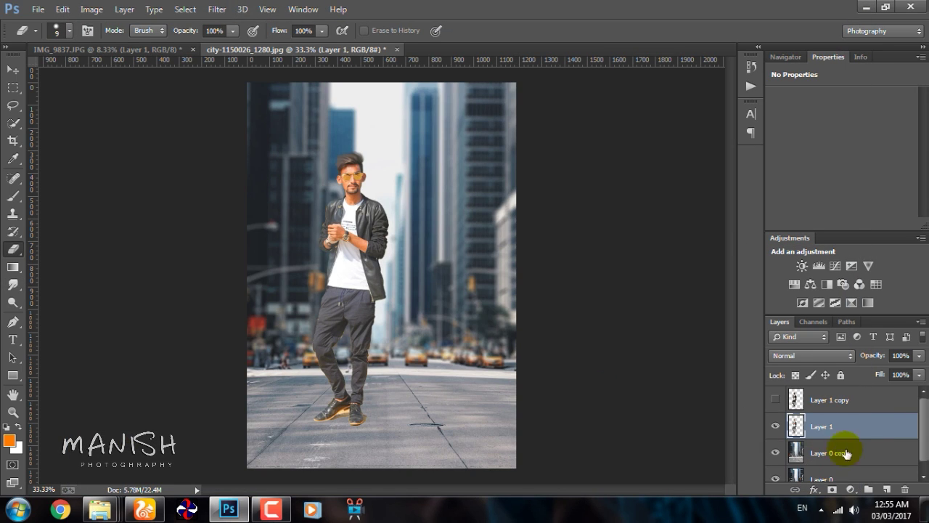
{"action": "mouse_move", "coordinate": [101, 509]}
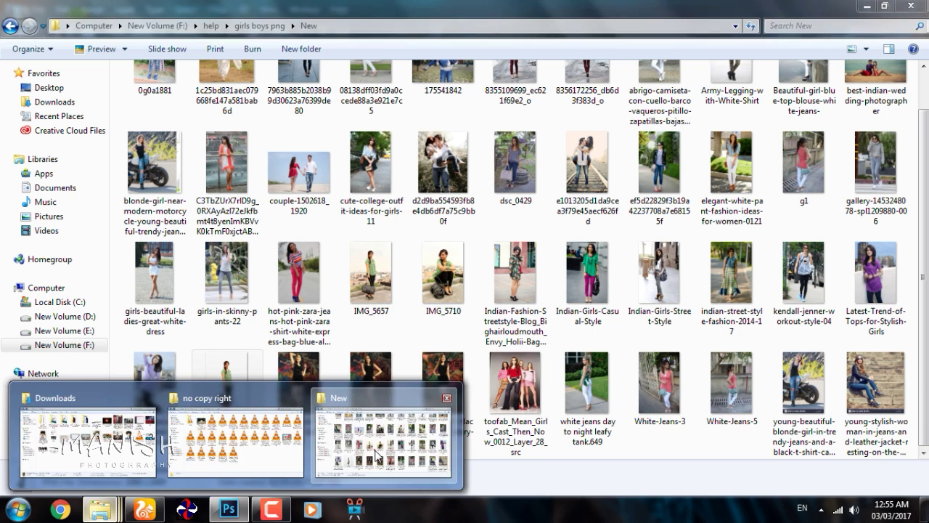
Place the woman-with-bag png from Explorer onto the street canvas
{"action": "left_click", "coordinate": [377, 444]}
{"action": "mouse_move", "coordinate": [229, 400]}
{"action": "left_mouse_down"}
{"action": "mouse_move", "coordinate": [228, 512]}
{"action": "mouse_move", "coordinate": [415, 301]}
{"action": "left_mouse_up"}
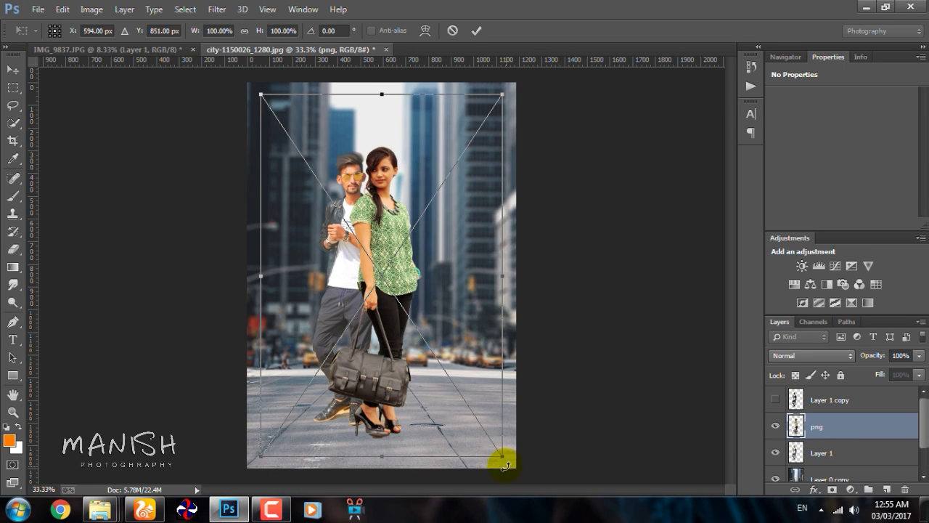
{"action": "left_click_drag", "start_coordinate": [500, 458], "coordinate": [498, 452]}
{"action": "key", "text": "Return"}
Rasterize the woman's layer and move her to the right of the man
{"action": "key", "text": "e"}
{"action": "left_click", "coordinate": [371, 323]}
{"action": "key", "text": "Return"}
{"action": "left_click_drag", "start_coordinate": [380, 284], "coordinate": [444, 300]}
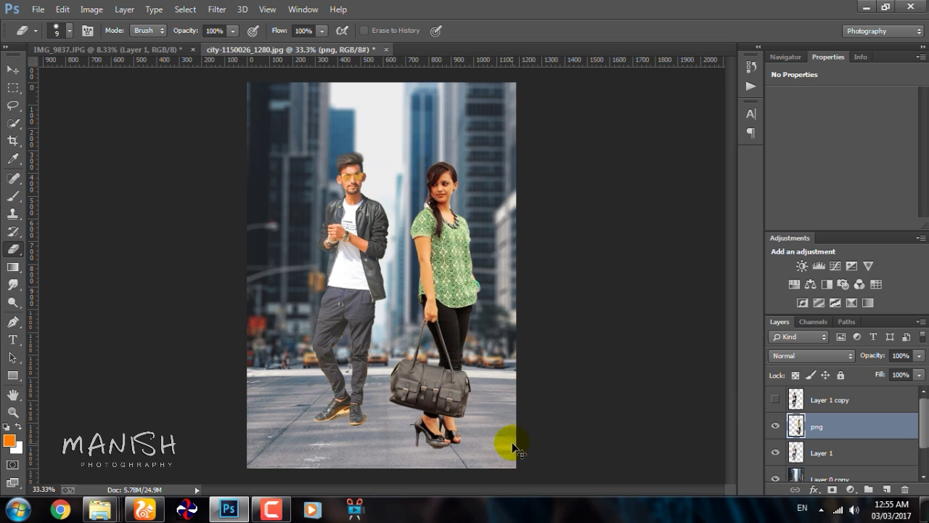
{"action": "left_click", "coordinate": [216, 9]}
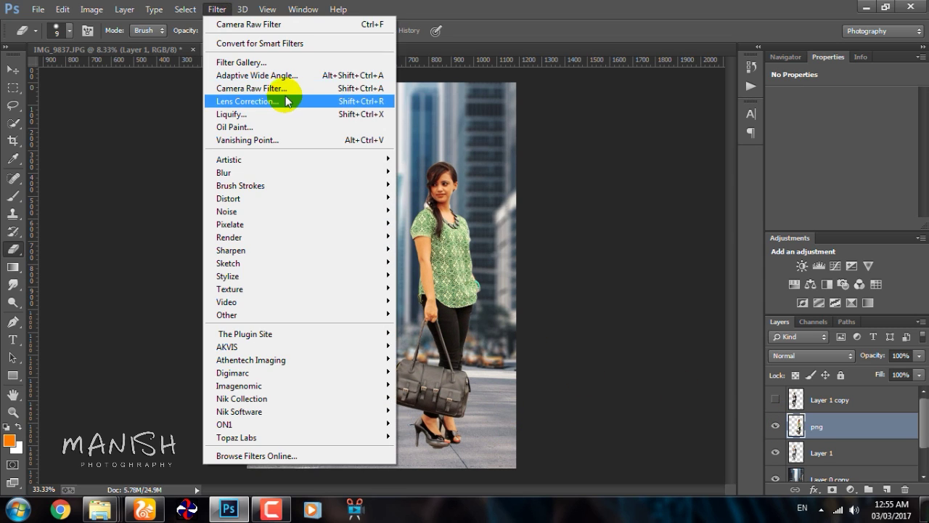
Grade the woman with Blacks +34, Whites −76, Shadows +66, Highlights −32, Vibrance +25
{"action": "left_click", "coordinate": [283, 88]}
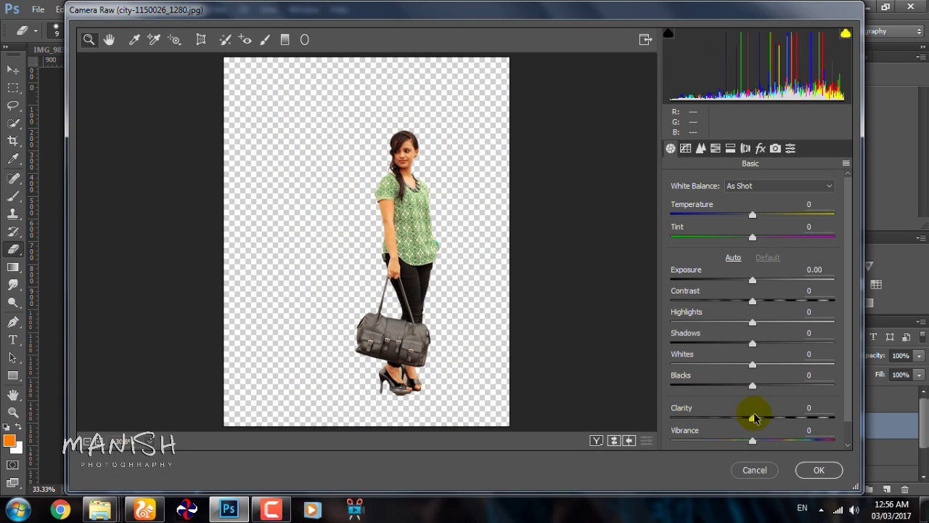
{"action": "mouse_move", "coordinate": [763, 373]}
{"action": "left_mouse_down"}
{"action": "mouse_move", "coordinate": [784, 380]}
{"action": "mouse_move", "coordinate": [718, 357]}
{"action": "left_mouse_up"}
{"action": "left_click_drag", "start_coordinate": [772, 339], "coordinate": [819, 338]}
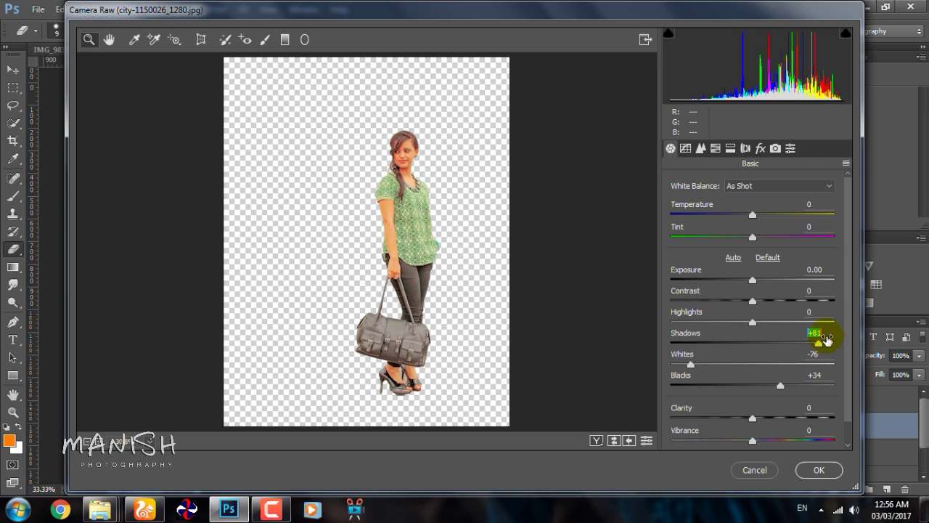
{"action": "left_click_drag", "start_coordinate": [752, 321], "coordinate": [727, 321]}
{"action": "left_click_drag", "start_coordinate": [753, 440], "coordinate": [790, 434]}
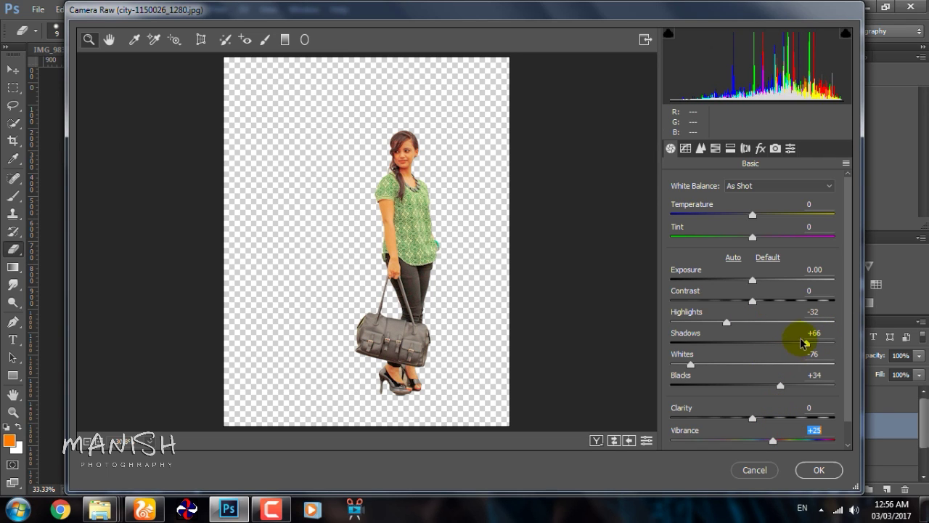
{"action": "left_click", "coordinate": [819, 470]}
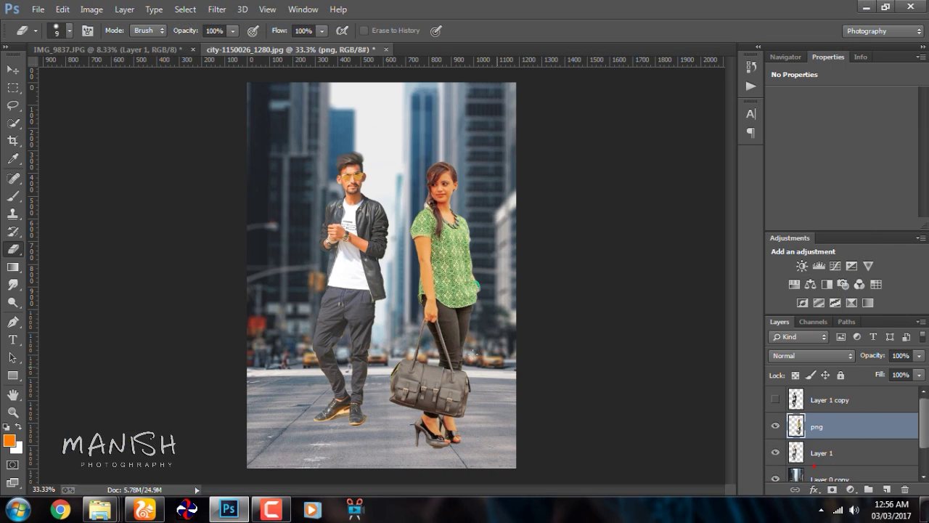
Nudge the woman up and add a new shadow layer above Layer 1, zoomed on the feet
{"action": "mouse_move", "coordinate": [462, 325]}
{"action": "left_mouse_down"}
{"action": "mouse_move", "coordinate": [460, 313]}
{"action": "mouse_move", "coordinate": [476, 312]}
{"action": "mouse_move", "coordinate": [471, 299]}
{"action": "mouse_move", "coordinate": [461, 322]}
{"action": "left_mouse_up"}
{"action": "left_click", "coordinate": [821, 465]}
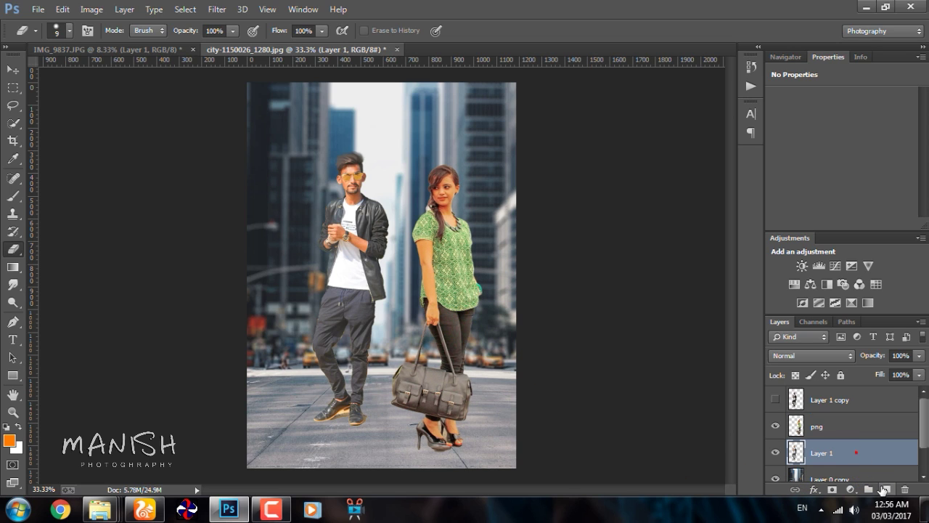
{"action": "left_click", "coordinate": [885, 490]}
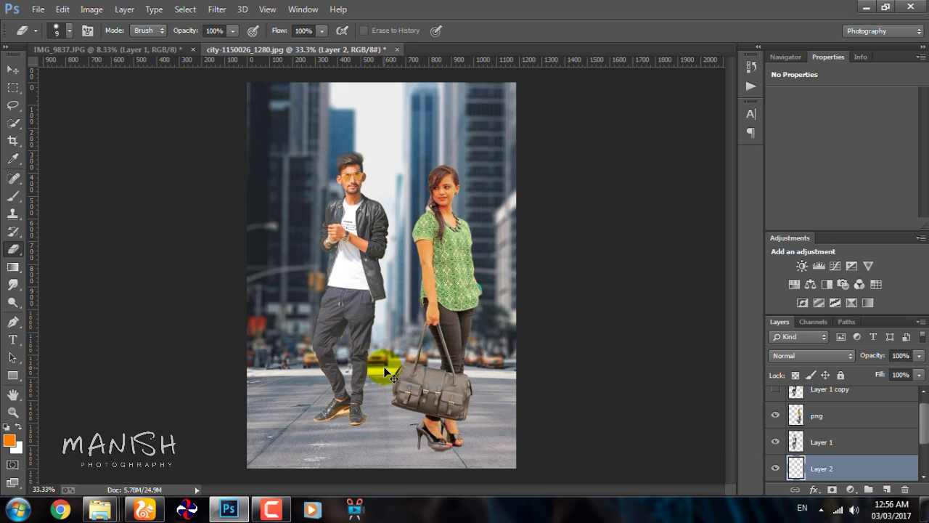
{"action": "scroll", "coordinate": [384, 369], "scroll_direction": "up", "scroll_amount": 4}
{"action": "mouse_move", "coordinate": [417, 290]}
{"action": "left_mouse_down"}
{"action": "mouse_move", "coordinate": [402, 368]}
{"action": "mouse_move", "coordinate": [436, 232]}
{"action": "left_mouse_up"}
{"action": "key", "text": "ctrl+r"}
{"action": "left_click_drag", "start_coordinate": [365, 305], "coordinate": [369, 172]}
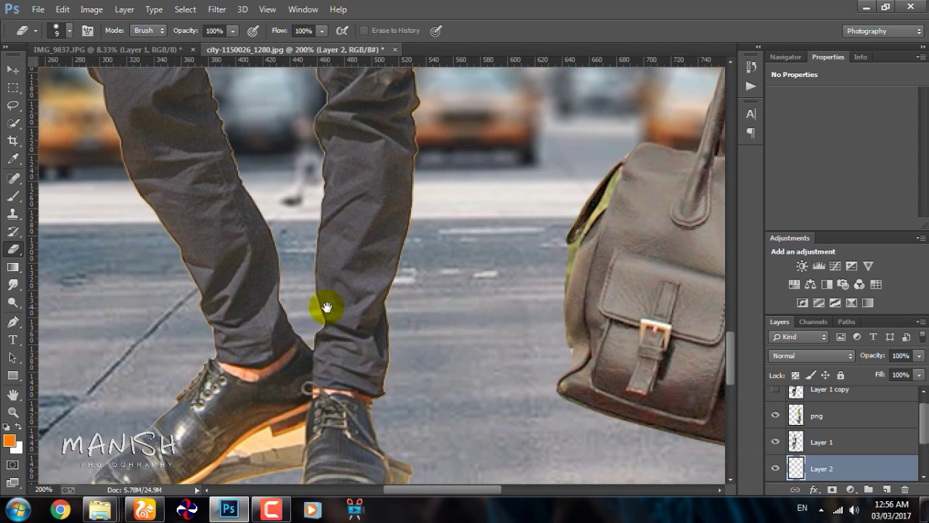
{"action": "left_click_drag", "start_coordinate": [327, 307], "coordinate": [342, 122]}
Paint a near-black shadow under the left shoe's sole with a small brush
{"action": "left_click", "coordinate": [14, 197]}
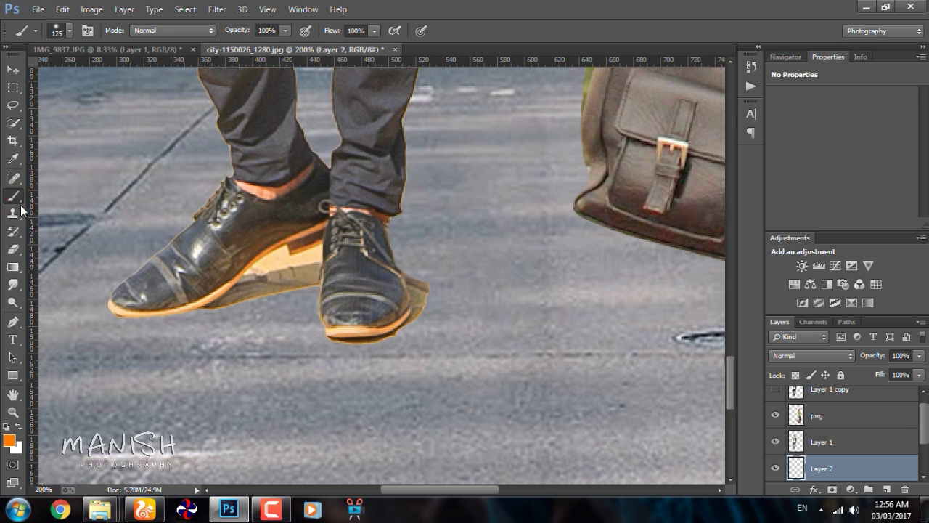
{"action": "left_click", "coordinate": [236, 304]}
{"action": "key", "text": "bracketleft"}
{"action": "key", "text": "bracketleft"}
{"action": "key", "text": "bracketleft"}
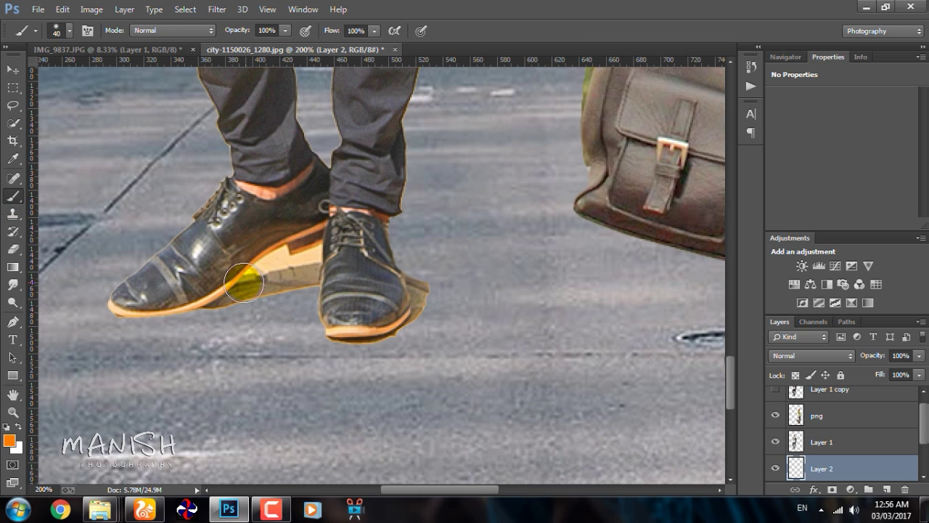
{"action": "left_click", "coordinate": [9, 440]}
{"action": "key", "text": "Return"}
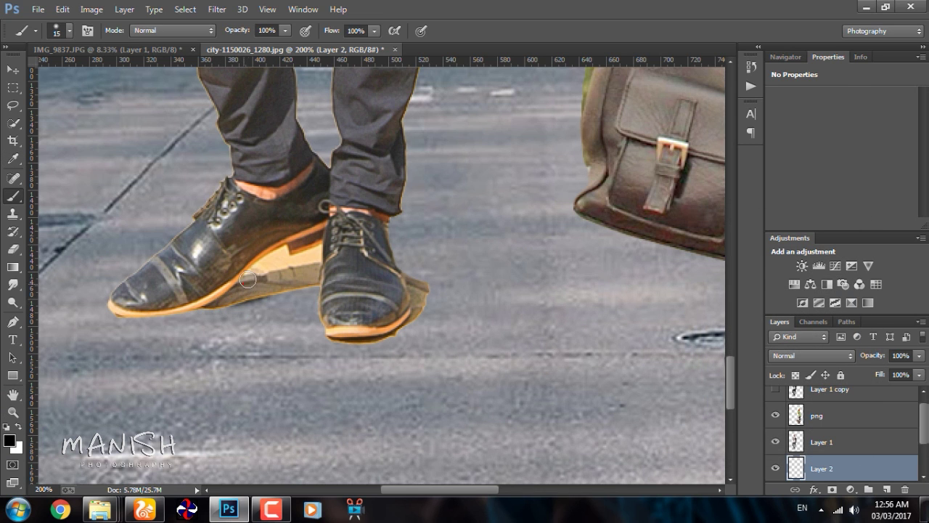
{"action": "left_click_drag", "start_coordinate": [279, 253], "coordinate": [334, 329]}
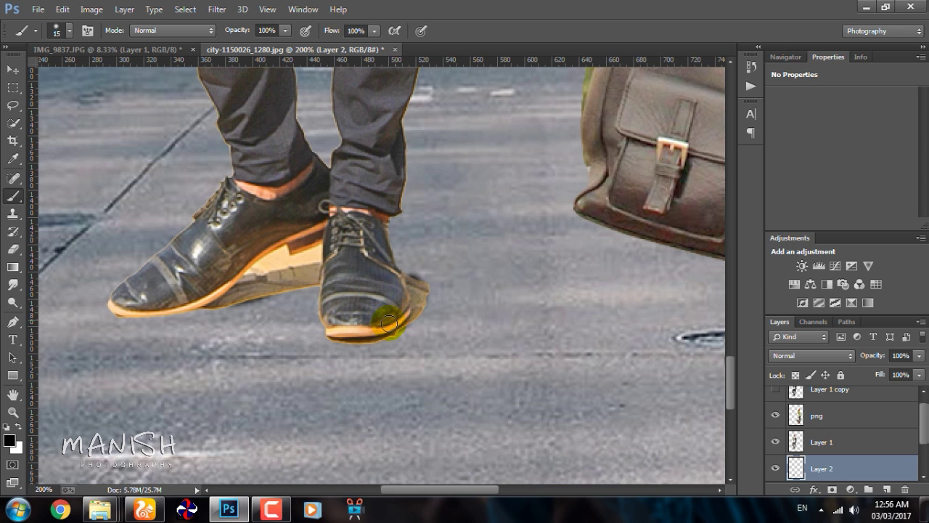
Set the shadow layer's opacity to 72%
{"action": "scroll", "coordinate": [407, 295], "scroll_direction": "down", "scroll_amount": 2}
{"action": "scroll", "coordinate": [403, 289], "scroll_direction": "down", "scroll_amount": 1}
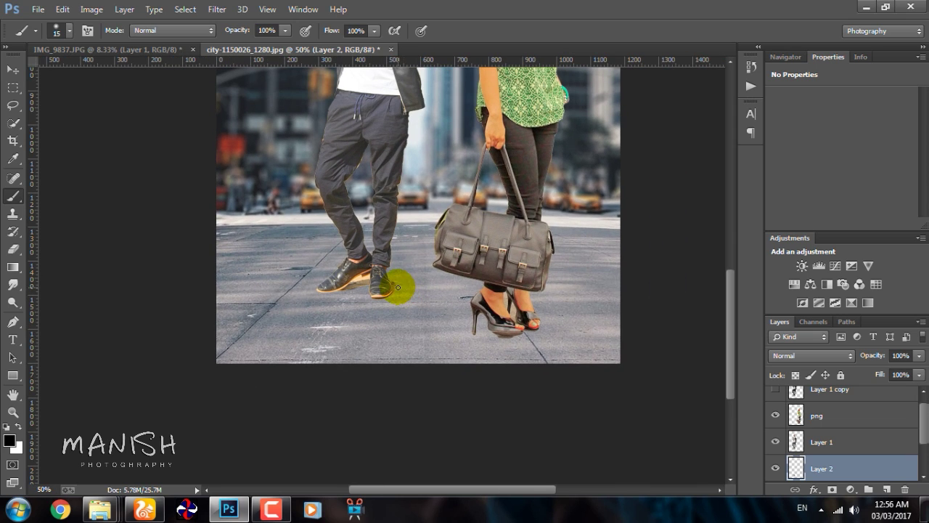
{"action": "left_click", "coordinate": [896, 357]}
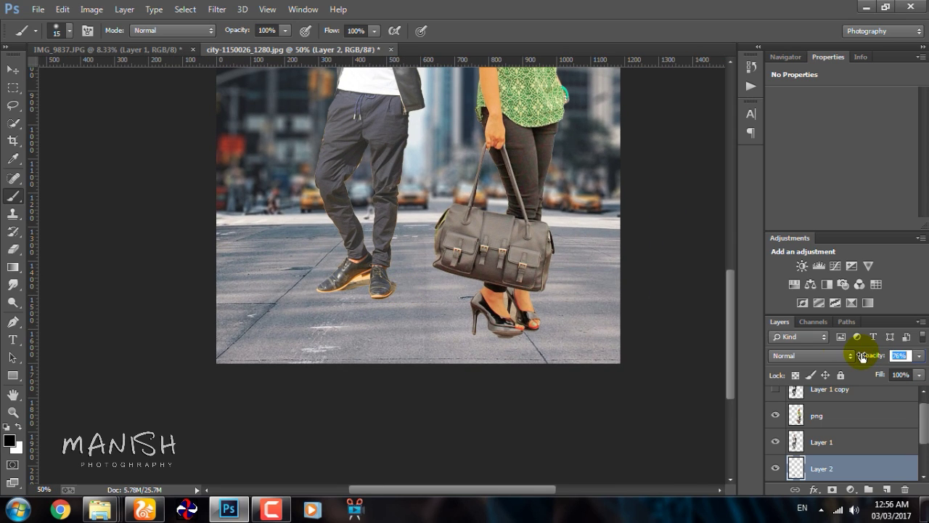
{"action": "type", "text": "72"}
{"action": "key", "text": "Return"}
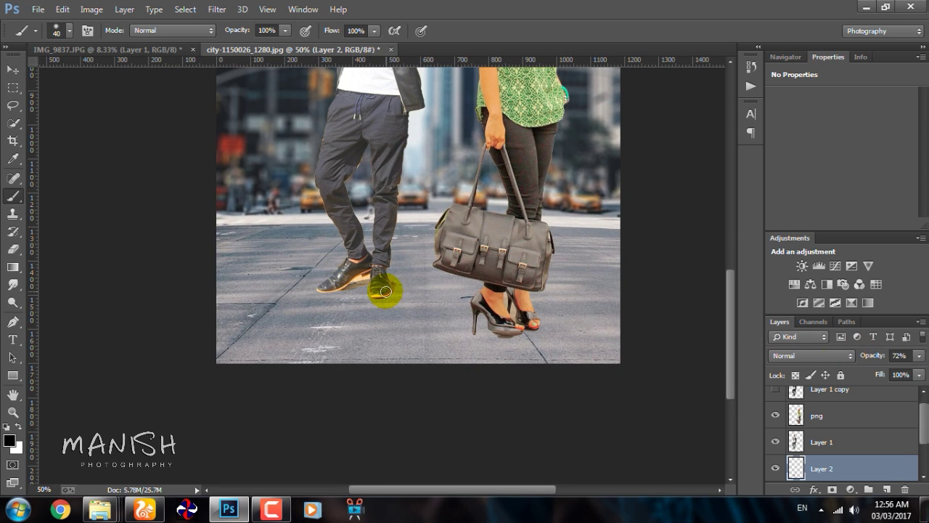
Paint shadows under the bag, across the pavement and beneath the woman's heels
{"action": "left_click_drag", "start_coordinate": [385, 291], "coordinate": [685, 295]}
{"action": "key", "text": "bracketright"}
{"action": "key", "text": "bracketright"}
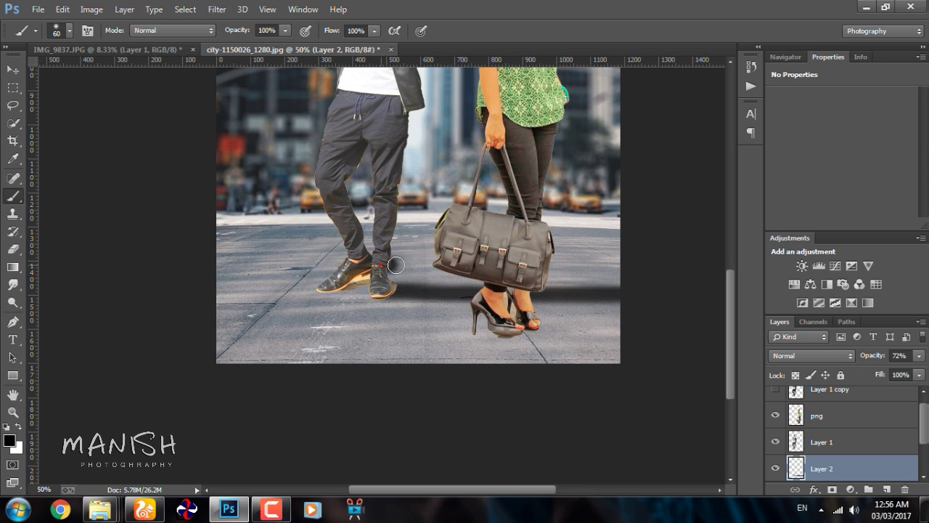
{"action": "left_click_drag", "start_coordinate": [395, 265], "coordinate": [426, 271]}
{"action": "left_click_drag", "start_coordinate": [632, 278], "coordinate": [452, 287]}
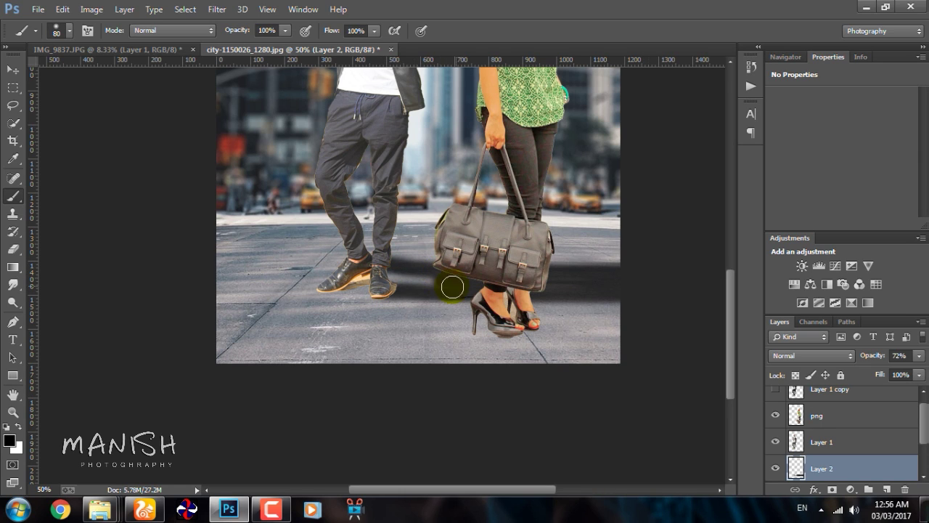
{"action": "key", "text": "bracketright"}
{"action": "left_click", "coordinate": [535, 324]}
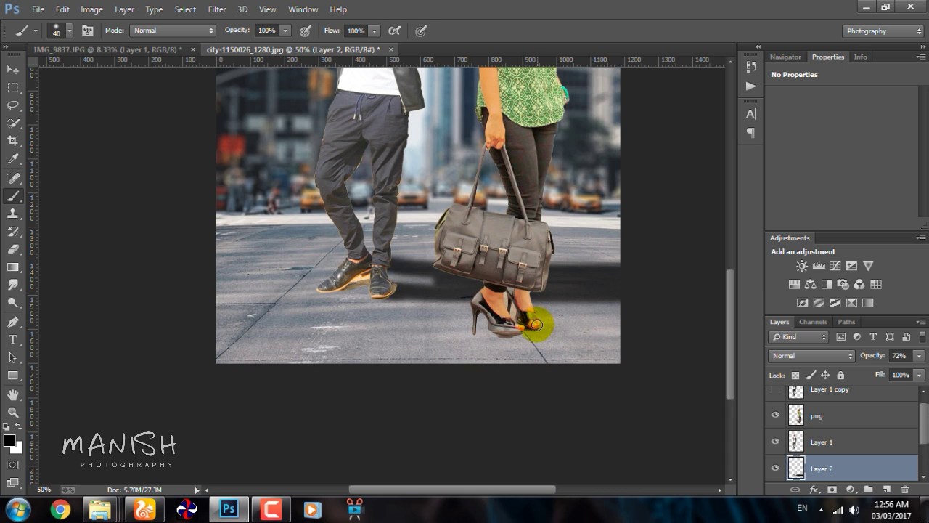
{"action": "left_click_drag", "start_coordinate": [521, 326], "coordinate": [670, 307]}
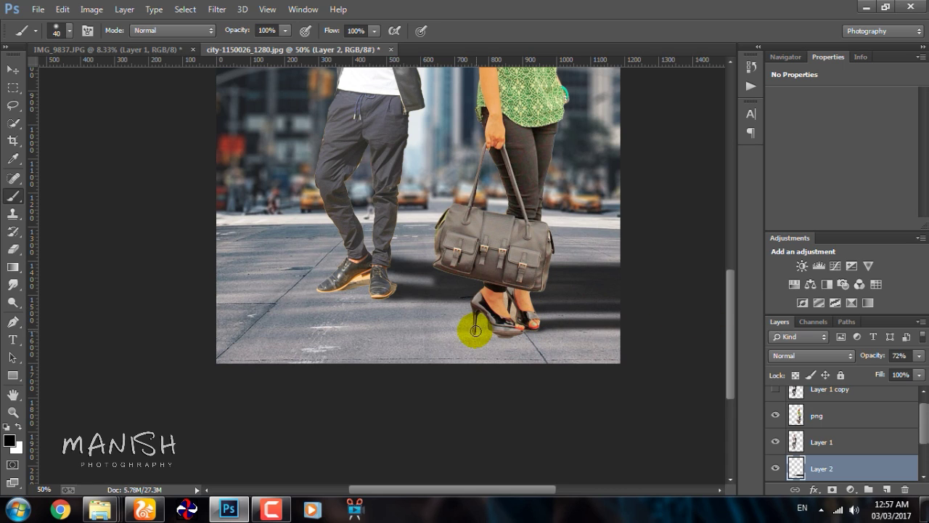
{"action": "left_click_drag", "start_coordinate": [474, 331], "coordinate": [618, 326]}
Lower the shadow layer's opacity to 42% and zoom in on the high heels
{"action": "key", "text": "ctrl+minus"}
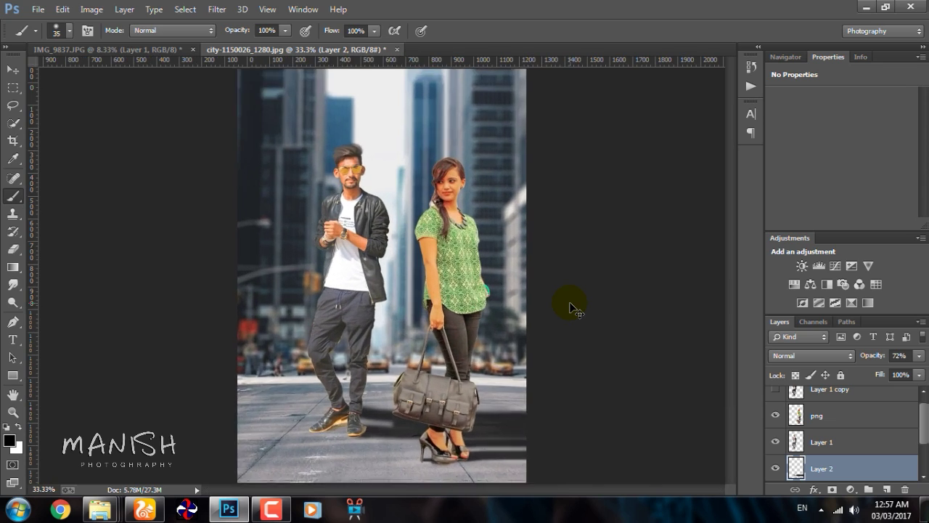
{"action": "key", "text": "ctrl+plus"}
{"action": "key", "text": "ctrl+plus"}
{"action": "left_click_drag", "start_coordinate": [872, 356], "coordinate": [854, 357]}
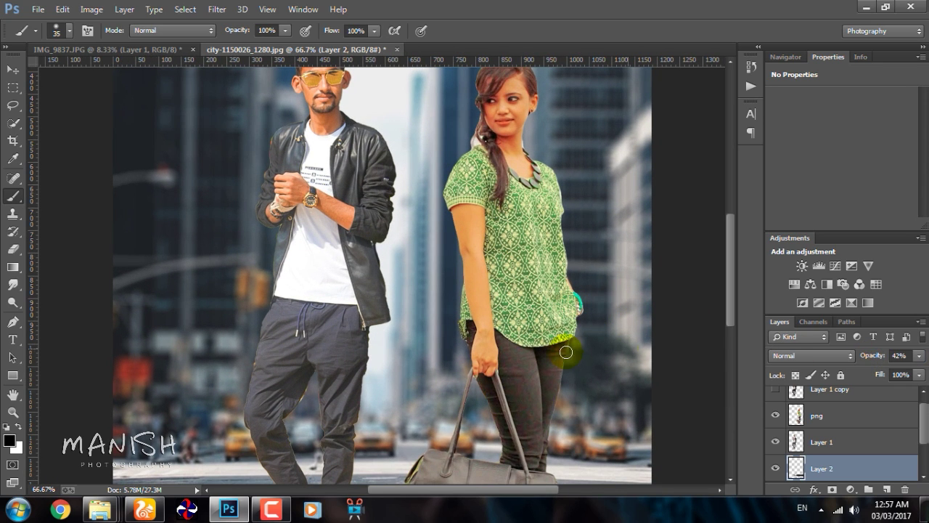
{"action": "scroll", "coordinate": [567, 352], "scroll_direction": "down", "scroll_amount": 5}
{"action": "left_click_drag", "start_coordinate": [504, 364], "coordinate": [484, 298]}
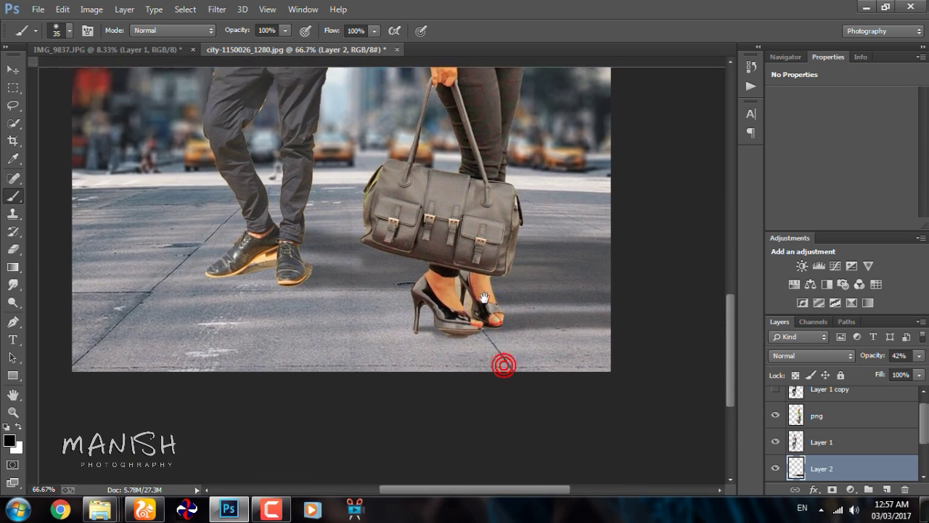
{"action": "left_click", "coordinate": [484, 298], "text": "ctrl"}
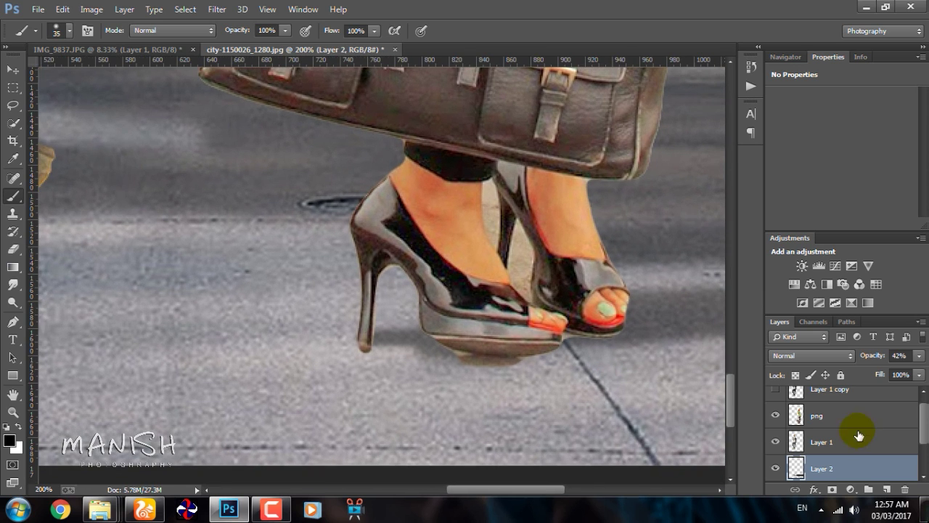
{"action": "left_click", "coordinate": [856, 420]}
{"action": "key", "text": "e"}
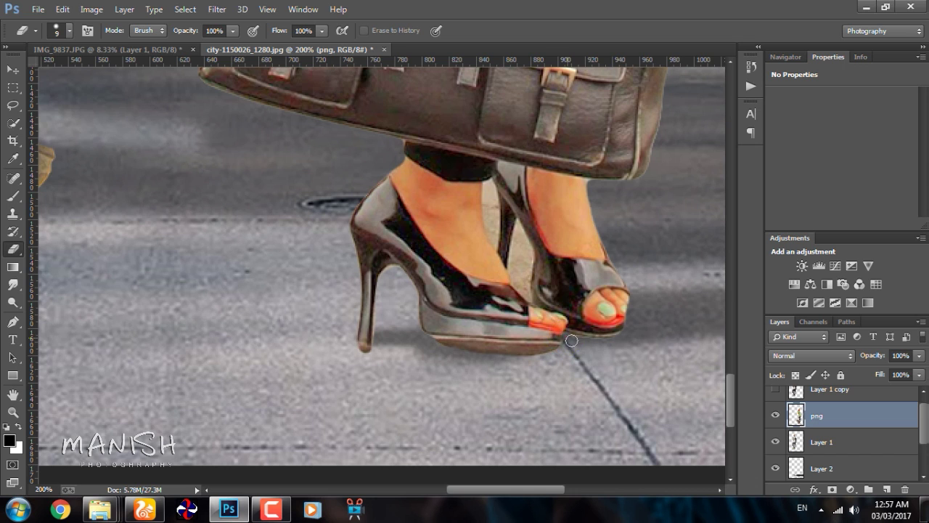
On Layer 1, erase the light halo around the man's shoes
{"action": "mouse_move", "coordinate": [289, 317]}
{"action": "left_mouse_down"}
{"action": "mouse_move", "coordinate": [365, 363]}
{"action": "mouse_move", "coordinate": [514, 356]}
{"action": "mouse_move", "coordinate": [504, 312]}
{"action": "left_mouse_up"}
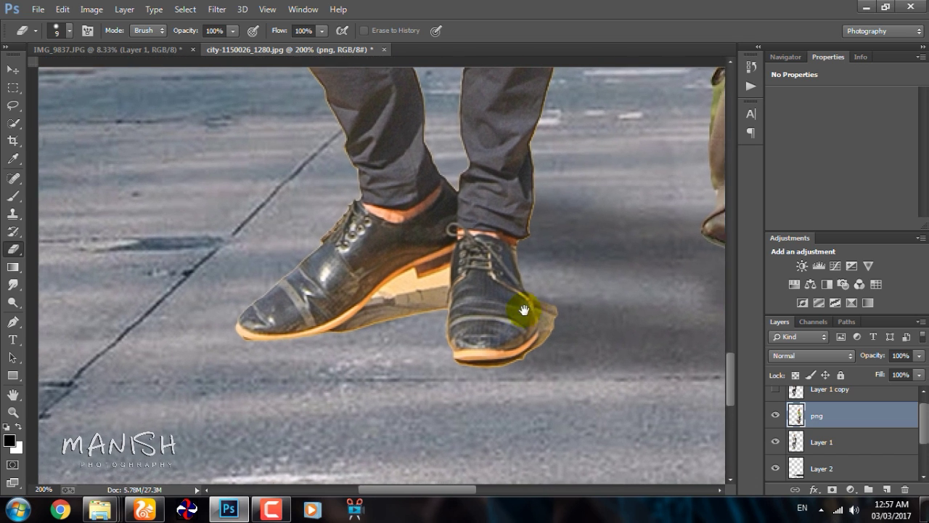
{"action": "left_click", "coordinate": [814, 437]}
{"action": "mouse_move", "coordinate": [556, 348]}
{"action": "left_mouse_down"}
{"action": "mouse_move", "coordinate": [550, 290]}
{"action": "mouse_move", "coordinate": [524, 358]}
{"action": "mouse_move", "coordinate": [553, 321]}
{"action": "mouse_move", "coordinate": [489, 373]}
{"action": "mouse_move", "coordinate": [332, 342]}
{"action": "mouse_move", "coordinate": [431, 312]}
{"action": "mouse_move", "coordinate": [384, 303]}
{"action": "mouse_move", "coordinate": [415, 278]}
{"action": "left_mouse_up"}
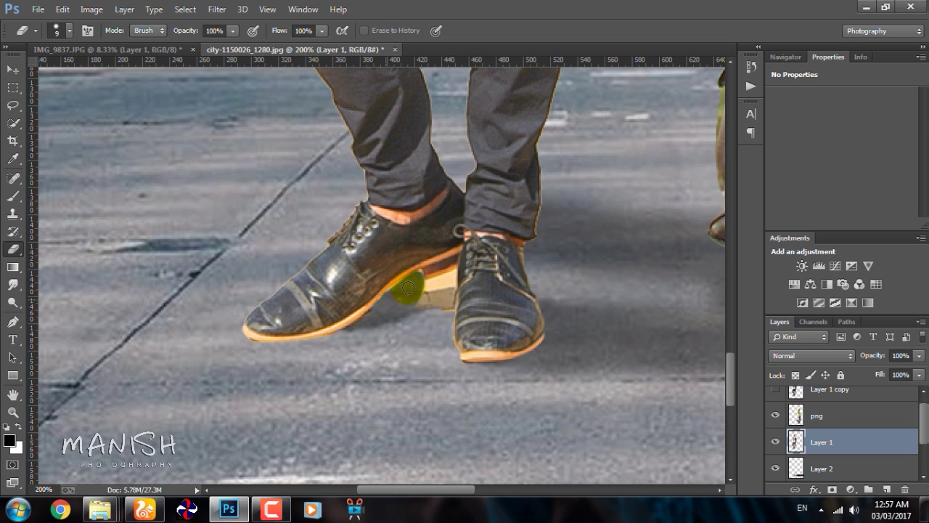
{"action": "mouse_move", "coordinate": [438, 299]}
{"action": "left_mouse_down"}
{"action": "mouse_move", "coordinate": [436, 311]}
{"action": "mouse_move", "coordinate": [452, 272]}
{"action": "left_mouse_up"}
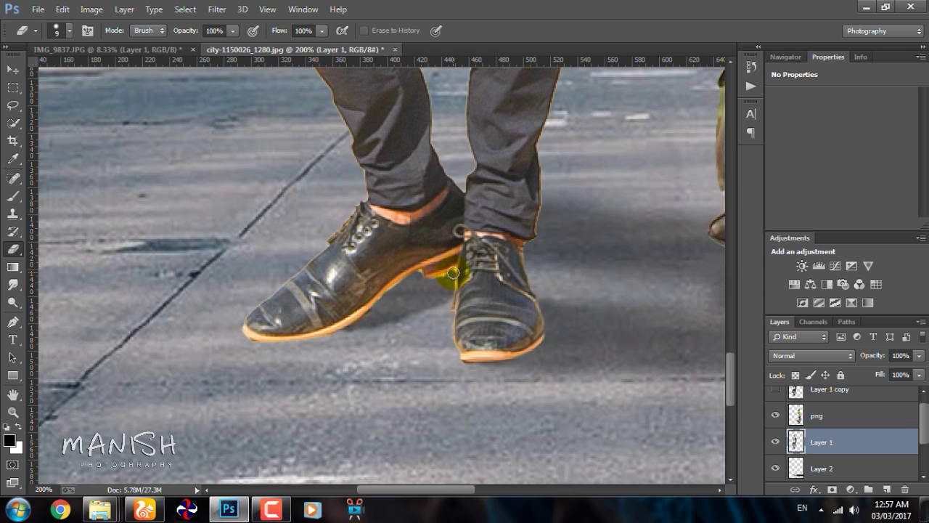
{"action": "scroll", "coordinate": [332, 342], "scroll_direction": "down", "scroll_amount": 3}
{"action": "scroll", "coordinate": [373, 332], "scroll_direction": "up", "scroll_amount": 4}
{"action": "mouse_move", "coordinate": [373, 332]}
{"action": "left_mouse_down"}
{"action": "mouse_move", "coordinate": [398, 213]}
{"action": "mouse_move", "coordinate": [442, 232]}
{"action": "mouse_move", "coordinate": [490, 228]}
{"action": "mouse_move", "coordinate": [489, 266]}
{"action": "mouse_move", "coordinate": [371, 388]}
{"action": "left_mouse_up"}
Erase the halo fringe along the left trouser leg and around the shoes
{"action": "left_click_drag", "start_coordinate": [394, 336], "coordinate": [397, 194]}
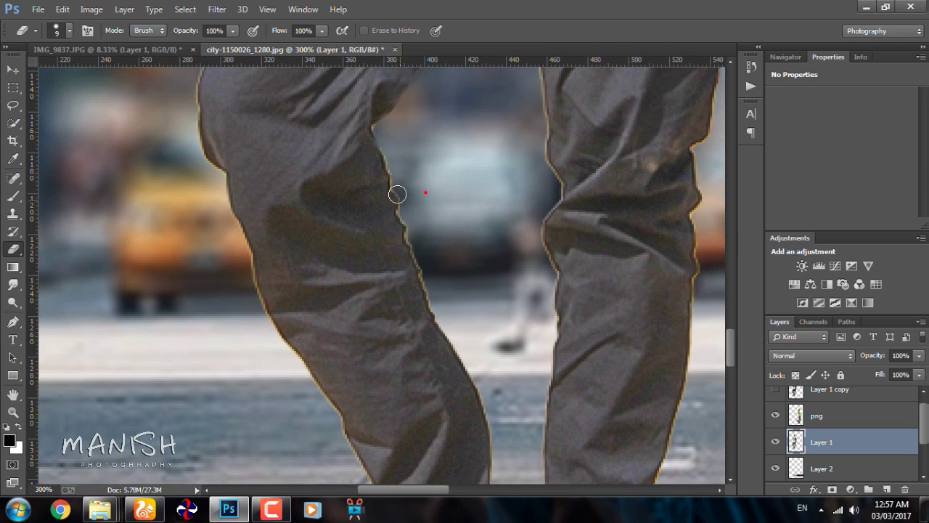
{"action": "left_click_drag", "start_coordinate": [417, 239], "coordinate": [457, 334]}
{"action": "left_click_drag", "start_coordinate": [549, 272], "coordinate": [552, 232]}
{"action": "left_click_drag", "start_coordinate": [511, 439], "coordinate": [502, 334]}
{"action": "mouse_move", "coordinate": [473, 275]}
{"action": "left_mouse_down"}
{"action": "mouse_move", "coordinate": [491, 373]}
{"action": "mouse_move", "coordinate": [474, 232]}
{"action": "left_mouse_up"}
{"action": "left_click_drag", "start_coordinate": [470, 385], "coordinate": [511, 214]}
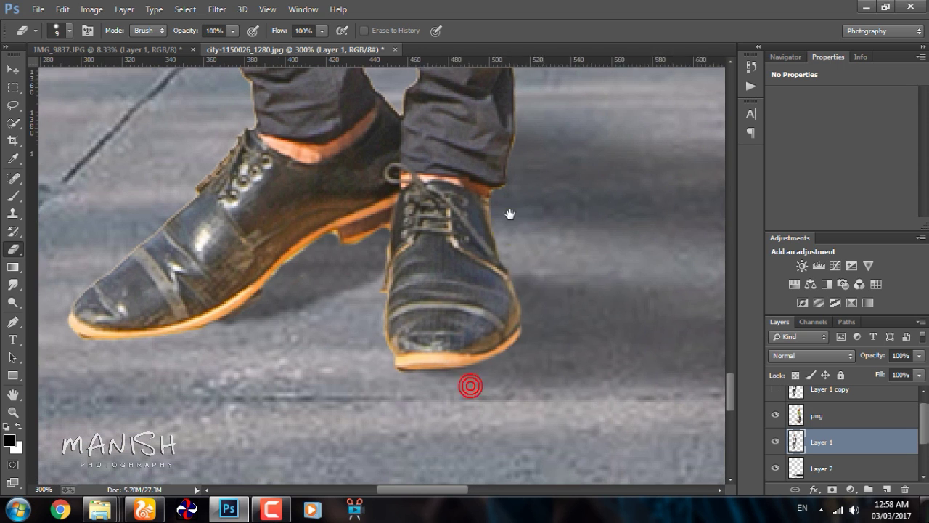
{"action": "left_click_drag", "start_coordinate": [515, 269], "coordinate": [519, 342]}
{"action": "mouse_move", "coordinate": [394, 290]}
{"action": "left_mouse_down"}
{"action": "mouse_move", "coordinate": [353, 249]}
{"action": "mouse_move", "coordinate": [457, 363]}
{"action": "left_mouse_up"}
{"action": "mouse_move", "coordinate": [480, 94]}
{"action": "left_mouse_down"}
{"action": "mouse_move", "coordinate": [485, 248]}
{"action": "mouse_move", "coordinate": [444, 320]}
{"action": "left_mouse_up"}
{"action": "key", "text": "ctrl+r"}
Clean the fringe along the left trouser edge and up the jacket edge
{"action": "mouse_move", "coordinate": [330, 225]}
{"action": "left_mouse_down"}
{"action": "mouse_move", "coordinate": [310, 206]}
{"action": "mouse_move", "coordinate": [286, 367]}
{"action": "mouse_move", "coordinate": [357, 131]}
{"action": "mouse_move", "coordinate": [339, 221]}
{"action": "mouse_move", "coordinate": [392, 247]}
{"action": "mouse_move", "coordinate": [356, 321]}
{"action": "left_mouse_up"}
{"action": "mouse_move", "coordinate": [363, 230]}
{"action": "left_mouse_down"}
{"action": "mouse_move", "coordinate": [380, 126]}
{"action": "mouse_move", "coordinate": [424, 301]}
{"action": "left_mouse_up"}
{"action": "mouse_move", "coordinate": [342, 276]}
{"action": "left_mouse_down"}
{"action": "mouse_move", "coordinate": [333, 167]}
{"action": "mouse_move", "coordinate": [365, 312]}
{"action": "left_mouse_up"}
{"action": "mouse_move", "coordinate": [373, 227]}
{"action": "left_mouse_down"}
{"action": "mouse_move", "coordinate": [342, 368]}
{"action": "mouse_move", "coordinate": [369, 250]}
{"action": "left_mouse_up"}
{"action": "left_click_drag", "start_coordinate": [532, 204], "coordinate": [217, 72]}
{"action": "left_click_drag", "start_coordinate": [551, 450], "coordinate": [540, 326]}
{"action": "mouse_move", "coordinate": [538, 479]}
{"action": "left_mouse_down"}
{"action": "mouse_move", "coordinate": [527, 367]}
{"action": "mouse_move", "coordinate": [446, 220]}
{"action": "left_mouse_up"}
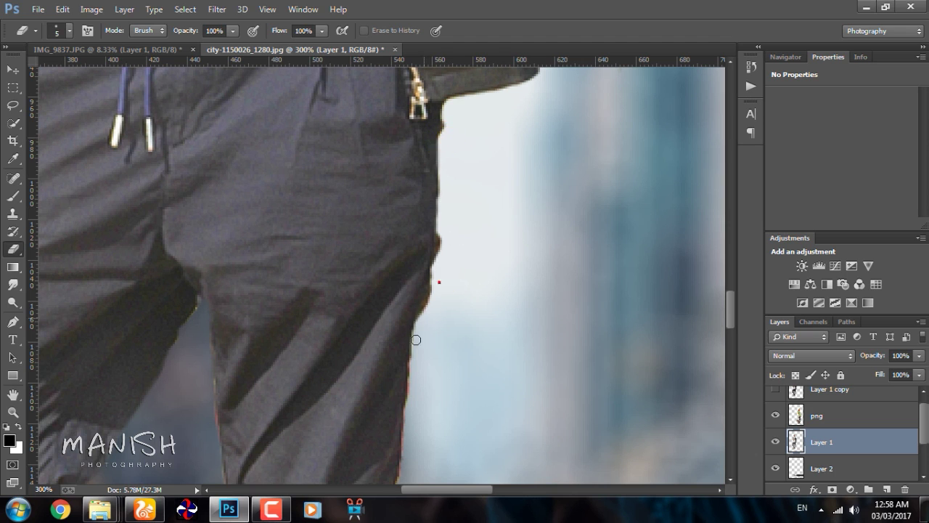
Erase the light fringe along the right trouser leg and knee
{"action": "left_click_drag", "start_coordinate": [421, 323], "coordinate": [479, 91]}
{"action": "left_click_drag", "start_coordinate": [471, 226], "coordinate": [446, 290]}
{"action": "left_click_drag", "start_coordinate": [464, 211], "coordinate": [435, 370]}
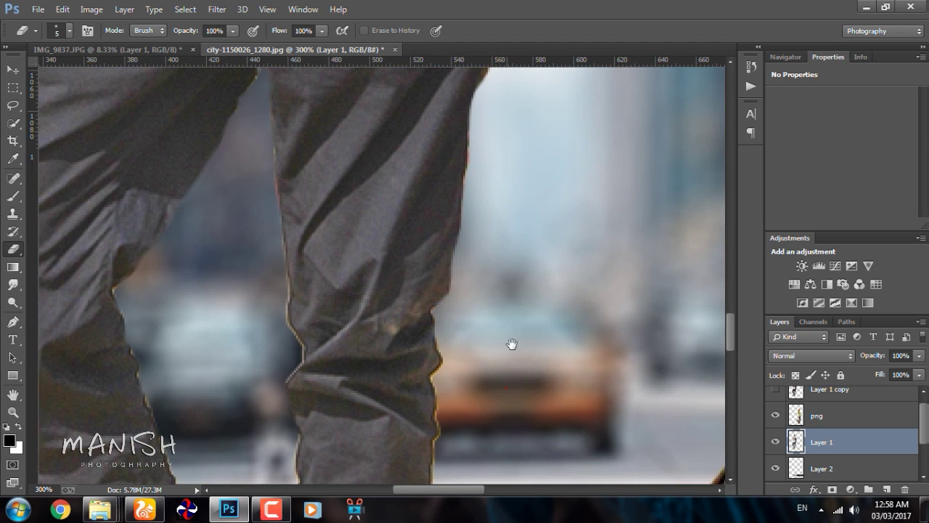
{"action": "left_click_drag", "start_coordinate": [508, 382], "coordinate": [522, 273]}
{"action": "left_click", "coordinate": [457, 275]}
{"action": "scroll", "coordinate": [451, 291], "scroll_direction": "down", "scroll_amount": 4}
{"action": "left_click", "coordinate": [388, 351]}
{"action": "scroll", "coordinate": [385, 240], "scroll_direction": "up", "scroll_amount": 4}
{"action": "left_click_drag", "start_coordinate": [386, 240], "coordinate": [370, 152]}
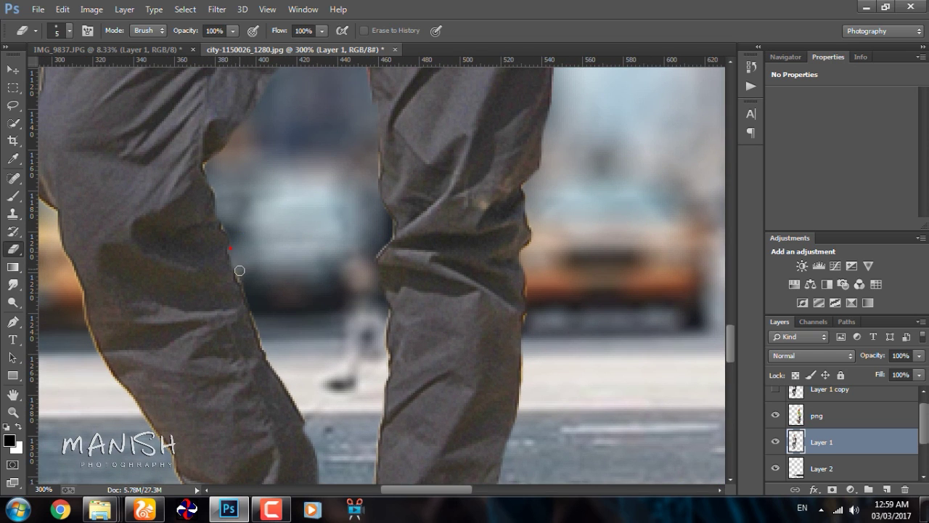
Zoom out to check the whole scene after the edge clean-up
{"action": "left_click_drag", "start_coordinate": [114, 405], "coordinate": [208, 191]}
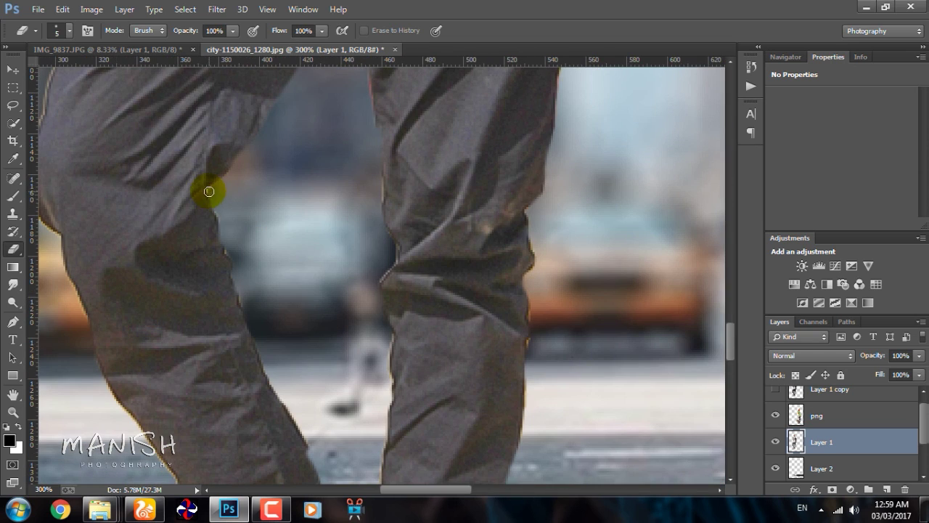
{"action": "scroll", "coordinate": [373, 239], "scroll_direction": "down", "scroll_amount": 2}
{"action": "scroll", "coordinate": [377, 240], "scroll_direction": "down", "scroll_amount": 3}
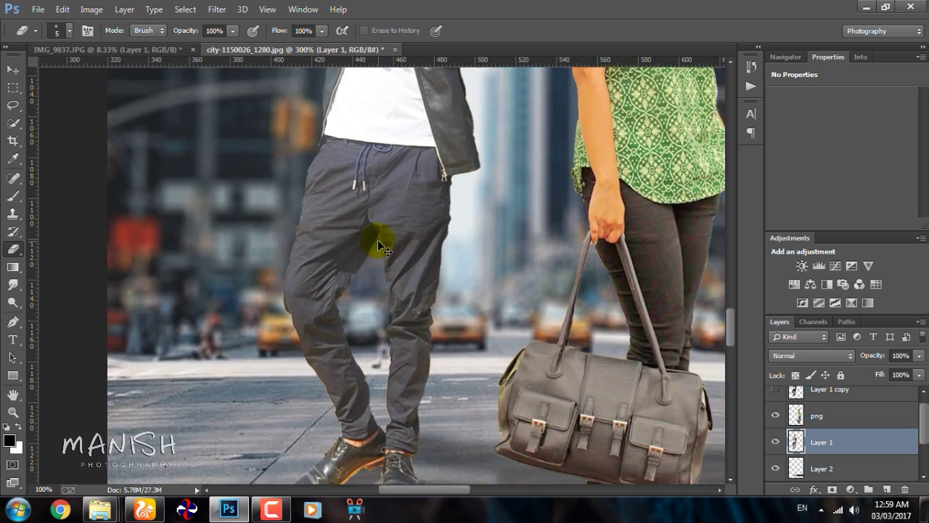
{"action": "scroll", "coordinate": [377, 240], "scroll_direction": "down", "scroll_amount": 3}
{"action": "scroll", "coordinate": [378, 239], "scroll_direction": "down", "scroll_amount": 1}
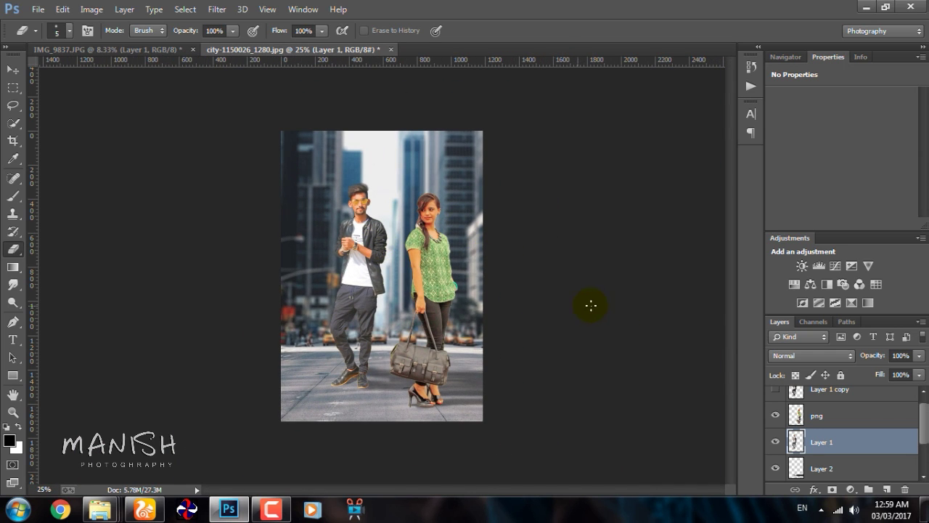
Raise the woman's png layer Shadows to about +44 in Camera Raw
{"action": "left_click", "coordinate": [865, 460]}
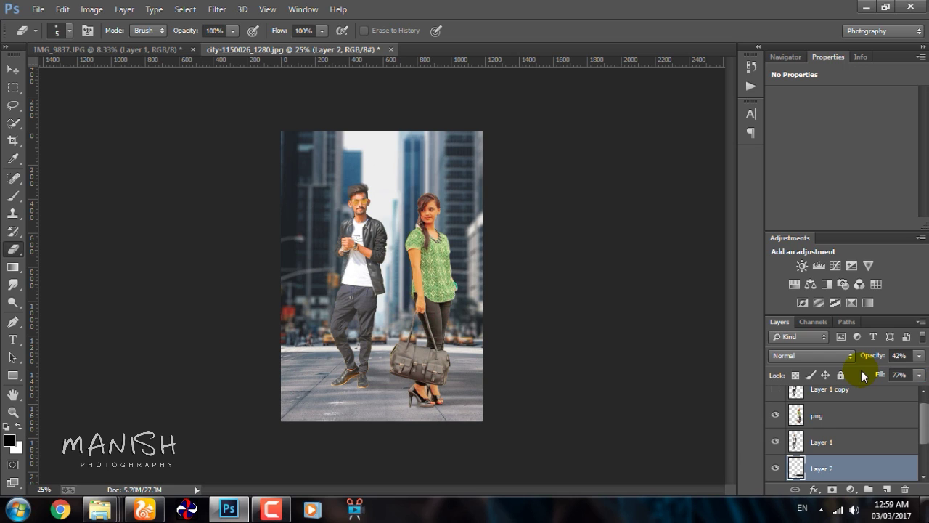
{"action": "left_click", "coordinate": [836, 419]}
{"action": "left_click", "coordinate": [224, 11]}
{"action": "left_click", "coordinate": [266, 88]}
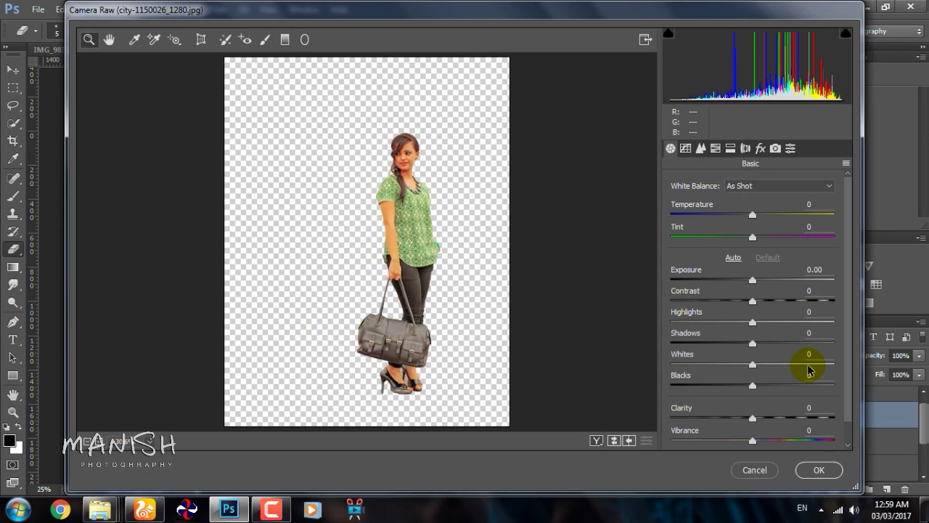
{"action": "left_click_drag", "start_coordinate": [765, 338], "coordinate": [789, 338]}
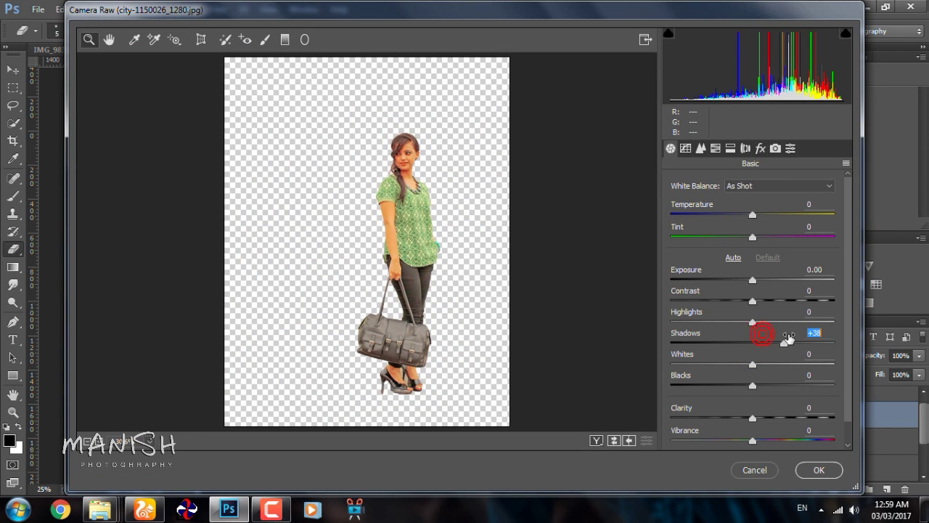
{"action": "left_click", "coordinate": [813, 469]}
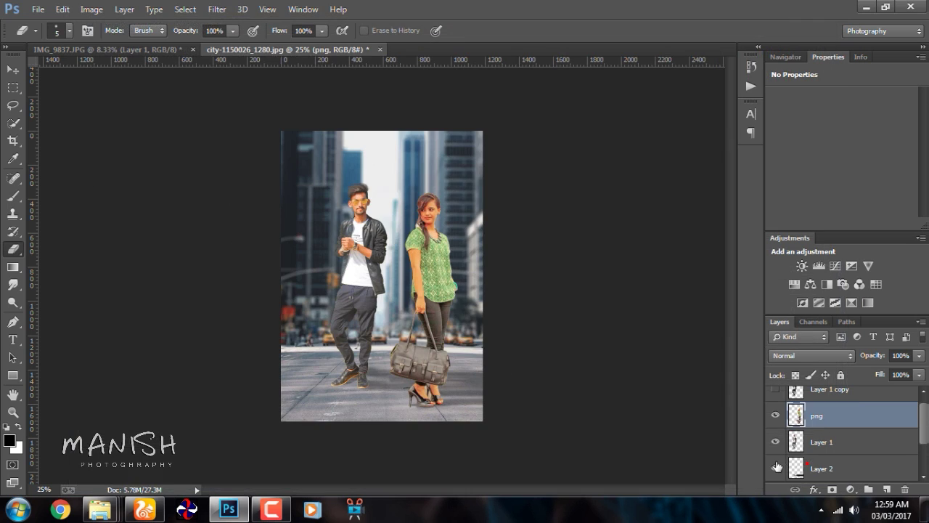
Add a Selective Color adjustment layer and set the Reds Black to −9
{"action": "scroll", "coordinate": [824, 435], "scroll_direction": "up", "scroll_amount": 1}
{"action": "left_click", "coordinate": [854, 490]}
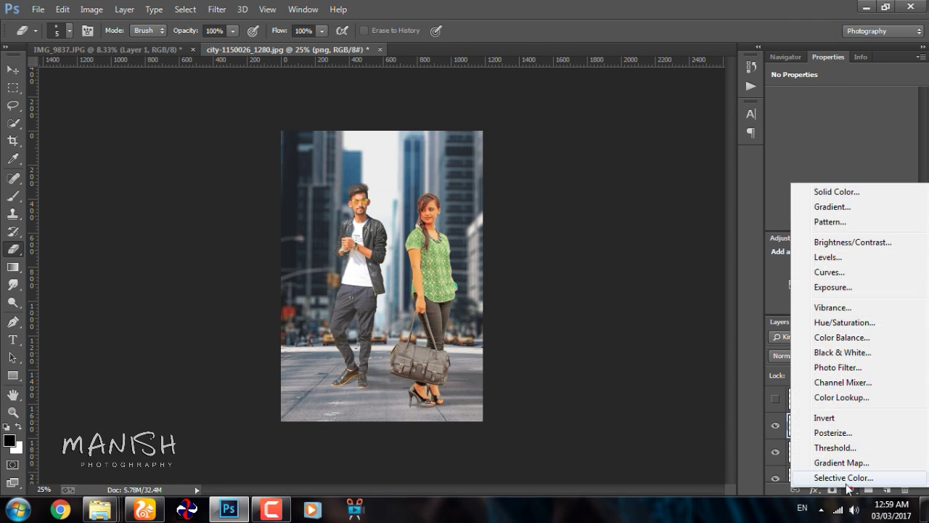
{"action": "left_click", "coordinate": [835, 477]}
{"action": "scroll", "coordinate": [814, 188], "scroll_direction": "down", "scroll_amount": 3}
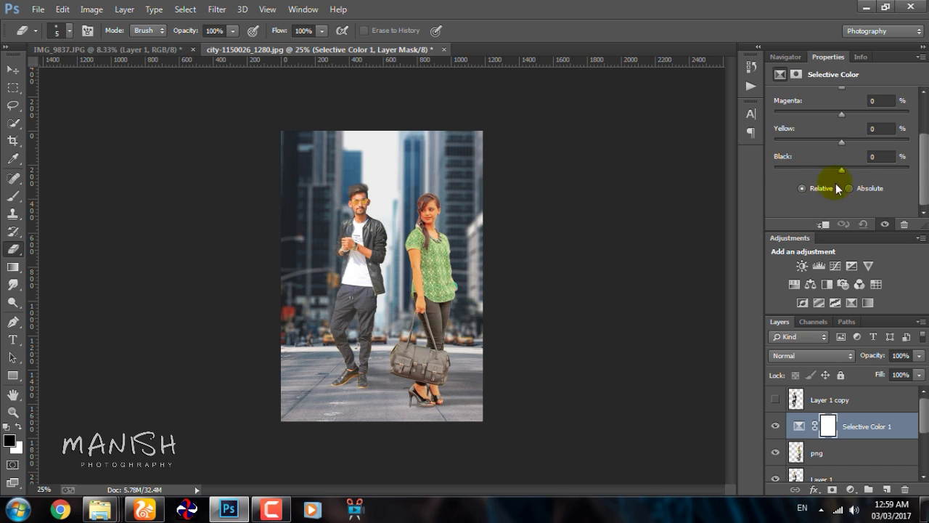
{"action": "left_click_drag", "start_coordinate": [811, 170], "coordinate": [836, 169]}
{"action": "key", "text": "ctrl+plus"}
{"action": "scroll", "coordinate": [842, 123], "scroll_direction": "up", "scroll_amount": 2}
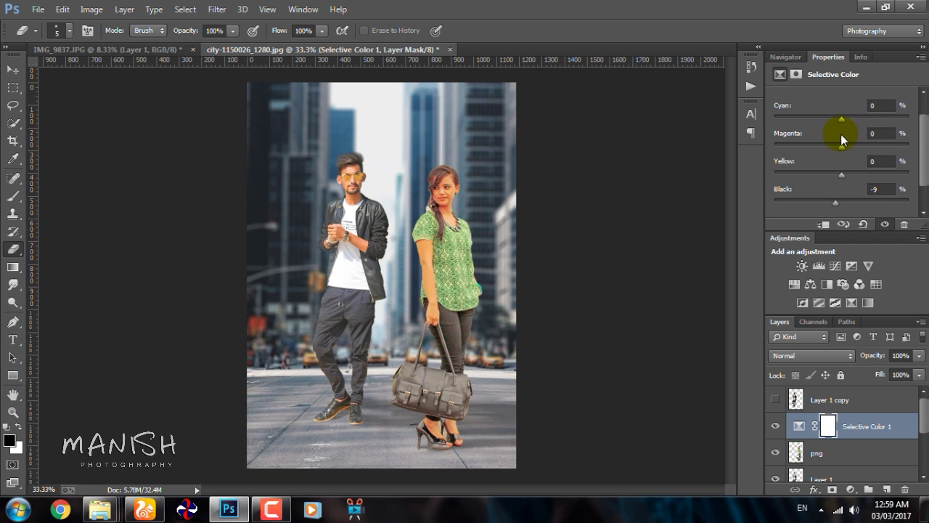
Adjust the Reds Cyan amount and set Magenta to 0
{"action": "left_click_drag", "start_coordinate": [841, 120], "coordinate": [852, 118]}
{"action": "mouse_move", "coordinate": [836, 116]}
{"action": "left_mouse_down"}
{"action": "mouse_move", "coordinate": [826, 145]}
{"action": "mouse_move", "coordinate": [836, 146]}
{"action": "left_mouse_up"}
{"action": "left_click", "coordinate": [875, 133]}
{"action": "type", "text": "0"}
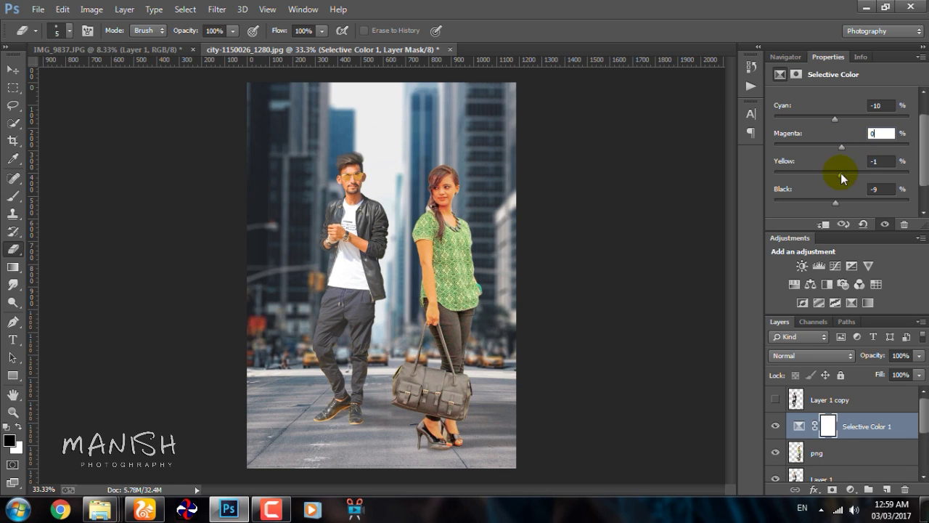
{"action": "left_click", "coordinate": [878, 161]}
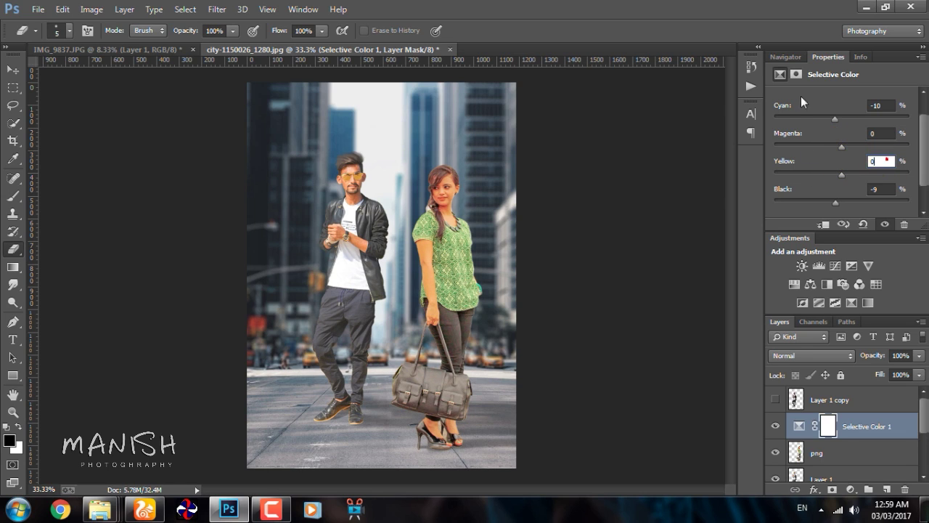
Switch the colour range to Yellows and adjust their Black amount
{"action": "scroll", "coordinate": [813, 98], "scroll_direction": "up", "scroll_amount": 2}
{"action": "left_click", "coordinate": [835, 116]}
{"action": "left_click", "coordinate": [835, 132]}
{"action": "scroll", "coordinate": [840, 154], "scroll_direction": "down", "scroll_amount": 2}
{"action": "mouse_move", "coordinate": [841, 172]}
{"action": "left_mouse_down"}
{"action": "mouse_move", "coordinate": [761, 170]}
{"action": "mouse_move", "coordinate": [831, 168]}
{"action": "mouse_move", "coordinate": [783, 172]}
{"action": "mouse_move", "coordinate": [829, 168]}
{"action": "mouse_move", "coordinate": [857, 143]}
{"action": "mouse_move", "coordinate": [806, 139]}
{"action": "mouse_move", "coordinate": [832, 139]}
{"action": "left_mouse_up"}
Add a Gradient Map adjustment layer set to Luminosity blend mode
{"action": "left_click", "coordinate": [881, 128]}
{"action": "left_click", "coordinate": [851, 490]}
{"action": "left_click", "coordinate": [842, 463]}
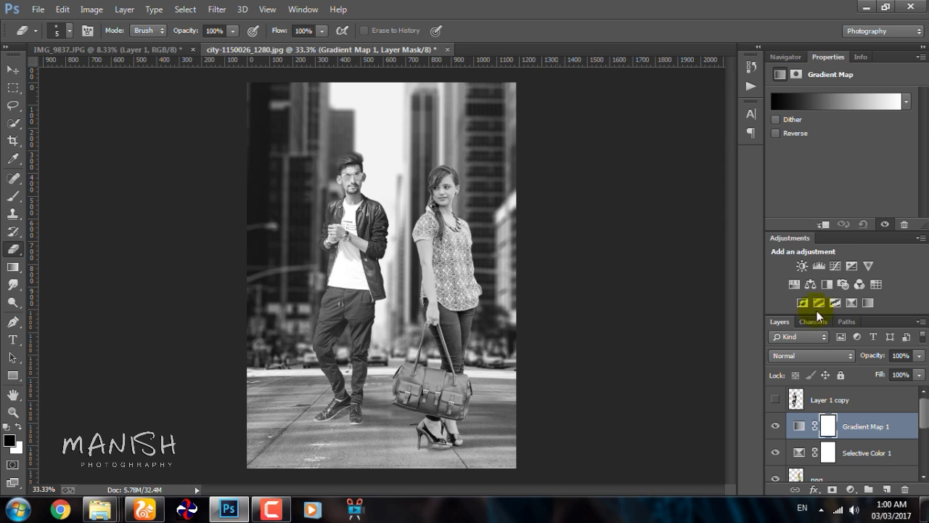
{"action": "left_click", "coordinate": [817, 355]}
Lower the Gradient Map to 68% opacity and 59% fill
{"action": "left_click", "coordinate": [776, 426]}
{"action": "mouse_move", "coordinate": [873, 356]}
{"action": "left_mouse_down"}
{"action": "mouse_move", "coordinate": [853, 355]}
{"action": "mouse_move", "coordinate": [854, 372]}
{"action": "left_mouse_up"}
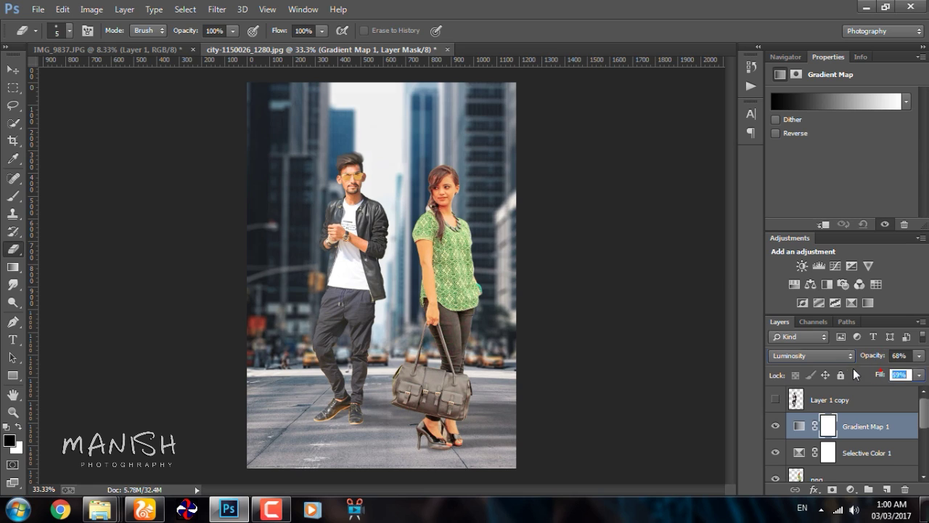
{"action": "left_click_drag", "start_coordinate": [855, 432], "coordinate": [854, 452]}
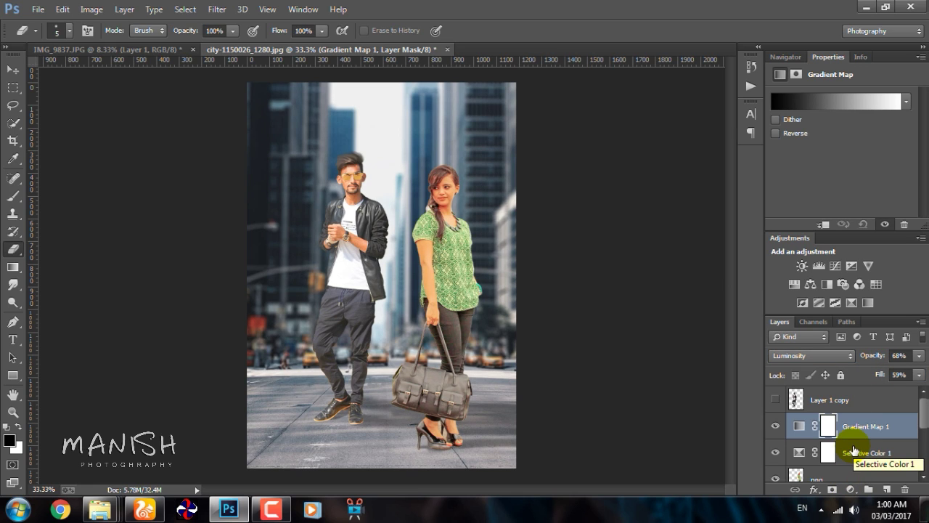
{"action": "left_click_drag", "start_coordinate": [854, 451], "coordinate": [844, 407]}
{"action": "left_click", "coordinate": [845, 406]}
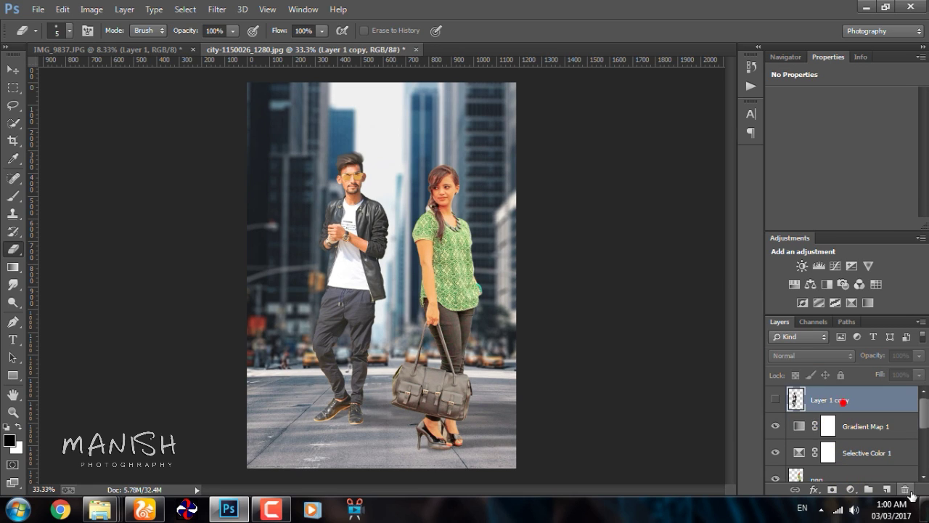
Merge the man's Layer 1 into the png layer with the woman
{"action": "left_click", "coordinate": [845, 427]}
{"action": "scroll", "coordinate": [839, 453], "scroll_direction": "down", "scroll_amount": 2}
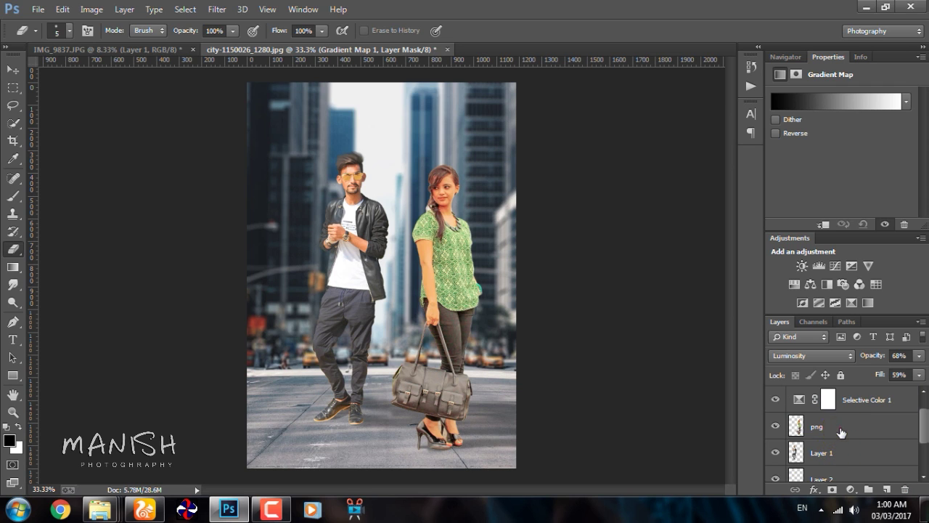
{"action": "left_click", "coordinate": [898, 425]}
{"action": "left_click", "coordinate": [842, 450]}
{"action": "right_click", "coordinate": [838, 452]}
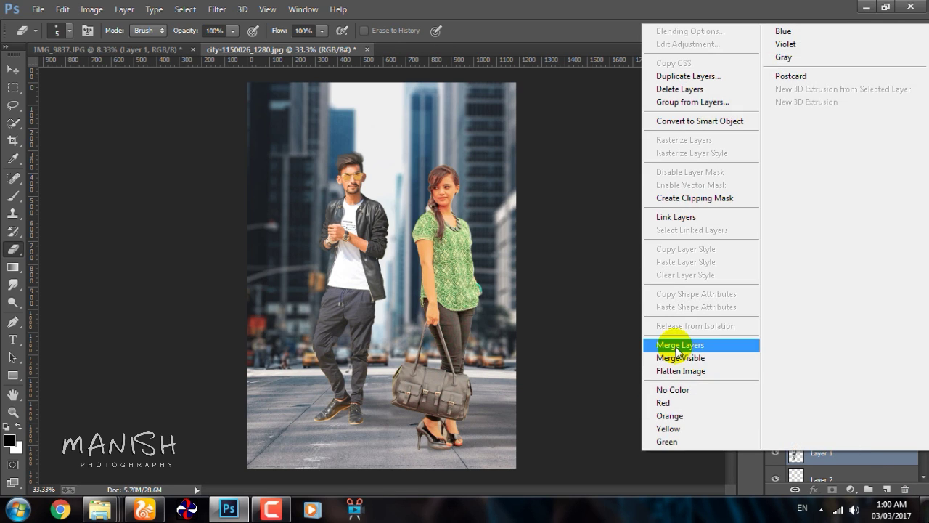
{"action": "left_click", "coordinate": [675, 346]}
Select Layer 2 and zoom in close on the bag and shoes
{"action": "left_click", "coordinate": [776, 428]}
{"action": "left_click", "coordinate": [776, 427]}
{"action": "left_click", "coordinate": [817, 452]}
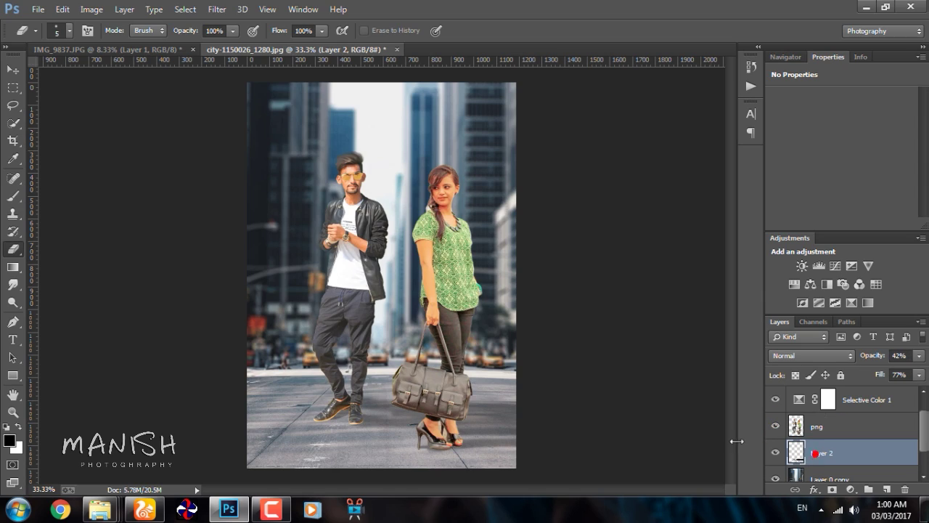
{"action": "key", "text": "ctrl+plus"}
{"action": "key", "text": "ctrl+plus"}
{"action": "key", "text": "ctrl+plus"}
{"action": "key", "text": "ctrl+plus"}
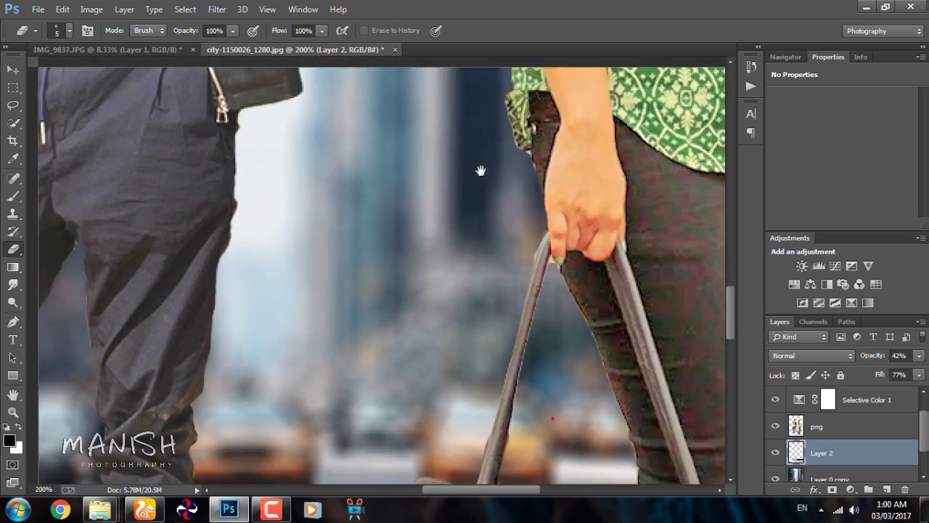
{"action": "left_click_drag", "start_coordinate": [586, 349], "coordinate": [572, 141]}
{"action": "scroll", "coordinate": [533, 368], "scroll_direction": "down", "scroll_amount": 2}
{"action": "scroll", "coordinate": [533, 368], "scroll_direction": "down", "scroll_amount": 2}
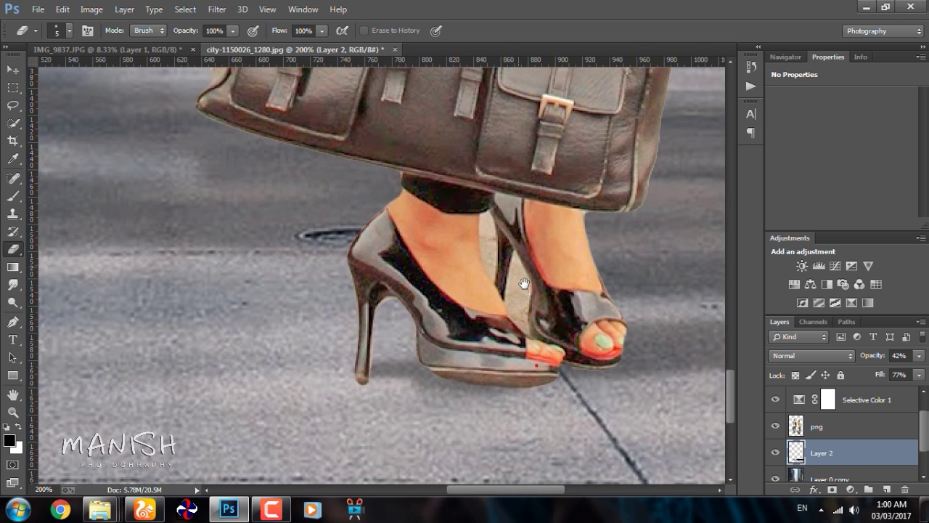
On a new layer, paint a black shadow under the woman's heel and sole
{"action": "left_click", "coordinate": [884, 491]}
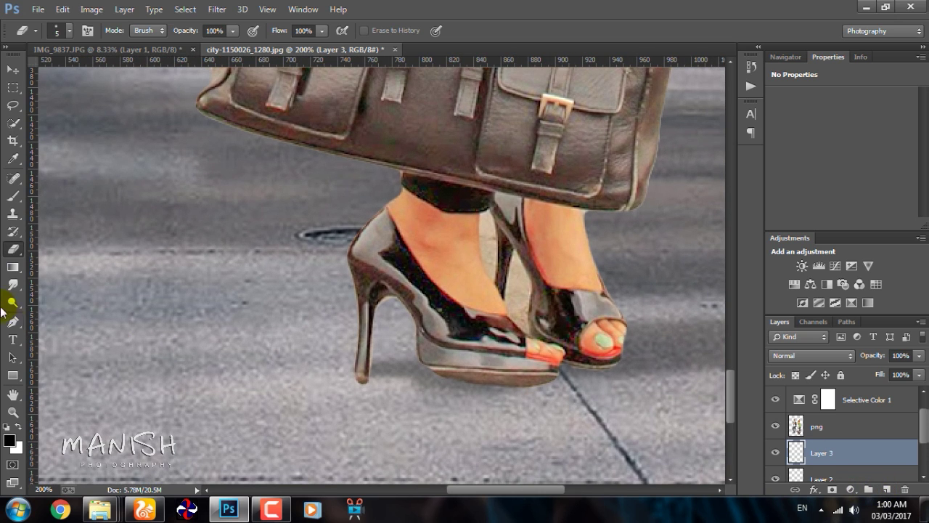
{"action": "left_click", "coordinate": [13, 196]}
{"action": "left_click", "coordinate": [9, 439]}
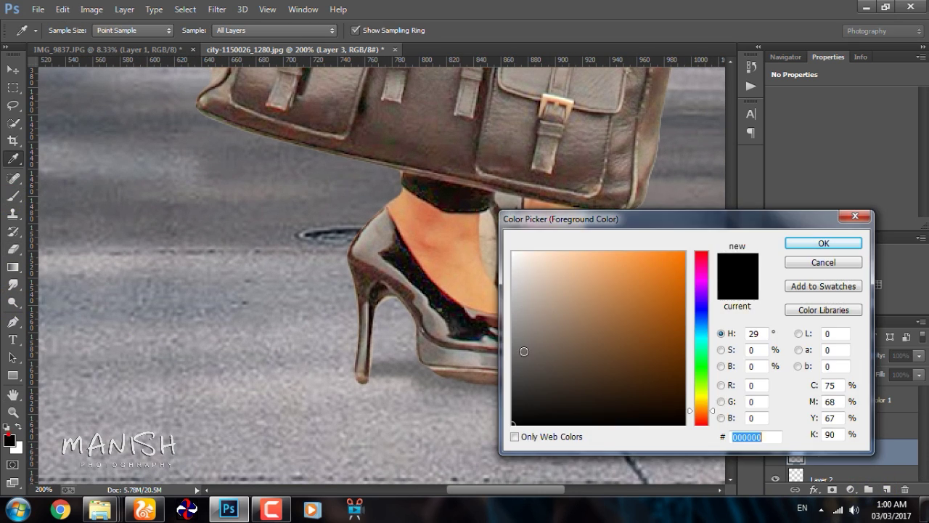
{"action": "left_click", "coordinate": [879, 264]}
{"action": "left_click", "coordinate": [368, 383]}
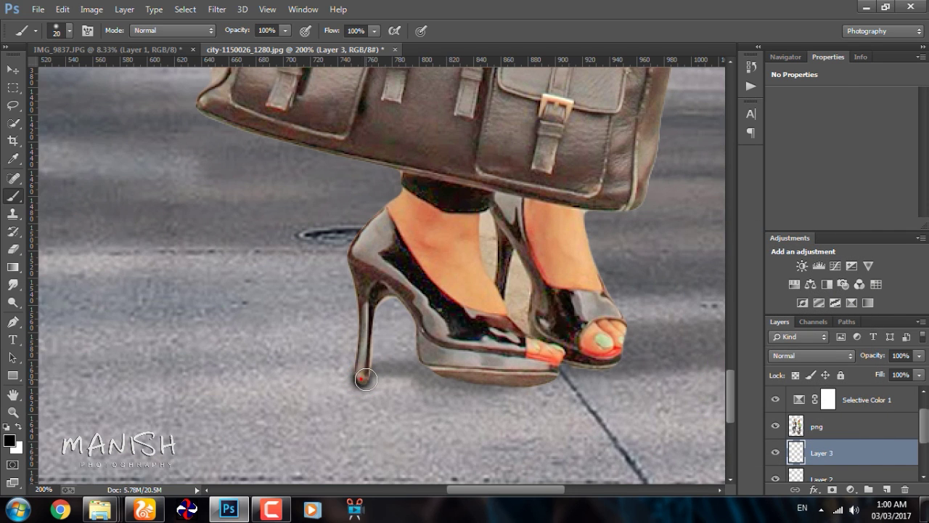
{"action": "left_click_drag", "start_coordinate": [421, 369], "coordinate": [563, 359]}
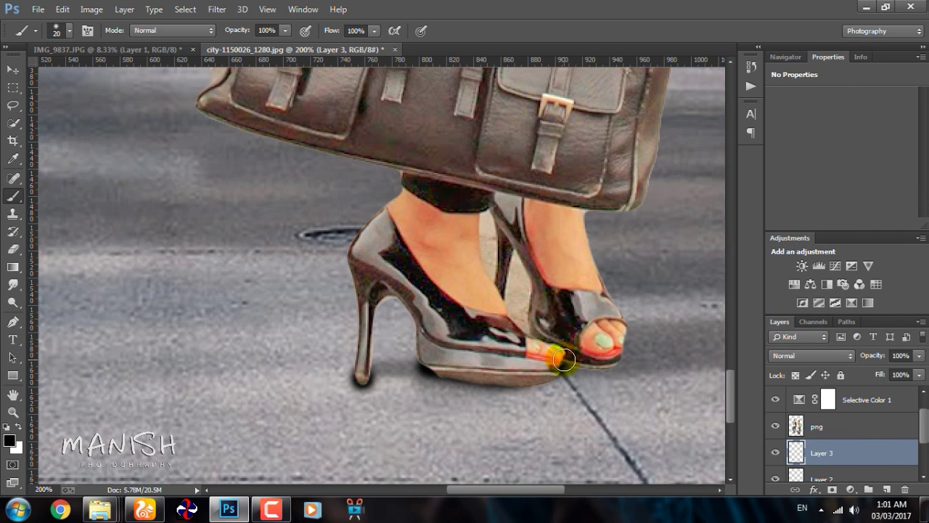
Squash the heel shadow flatter with Free Transform and add more at the heel tip
{"action": "key", "text": "ctrl+t"}
{"action": "left_click_drag", "start_coordinate": [445, 334], "coordinate": [445, 363]}
{"action": "double_click", "coordinate": [435, 348]}
{"action": "left_click", "coordinate": [363, 372]}
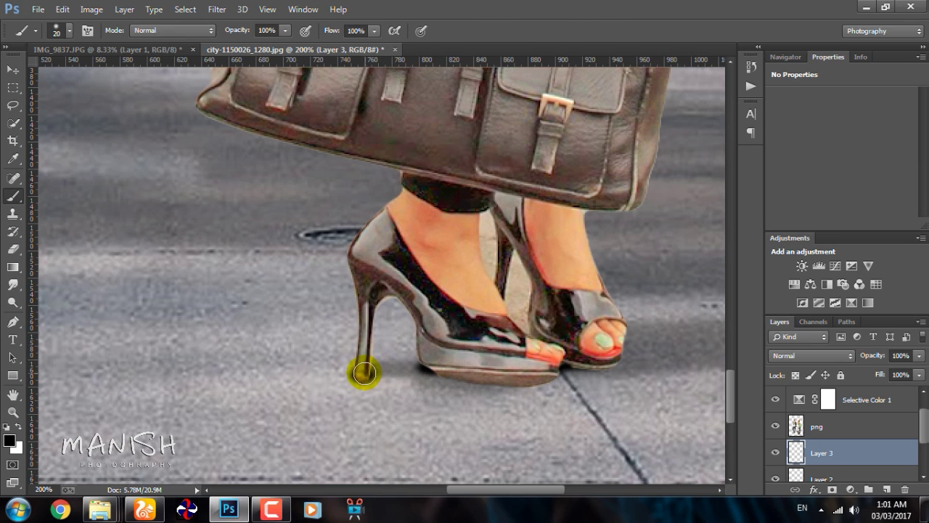
{"action": "left_click_drag", "start_coordinate": [873, 355], "coordinate": [860, 355]}
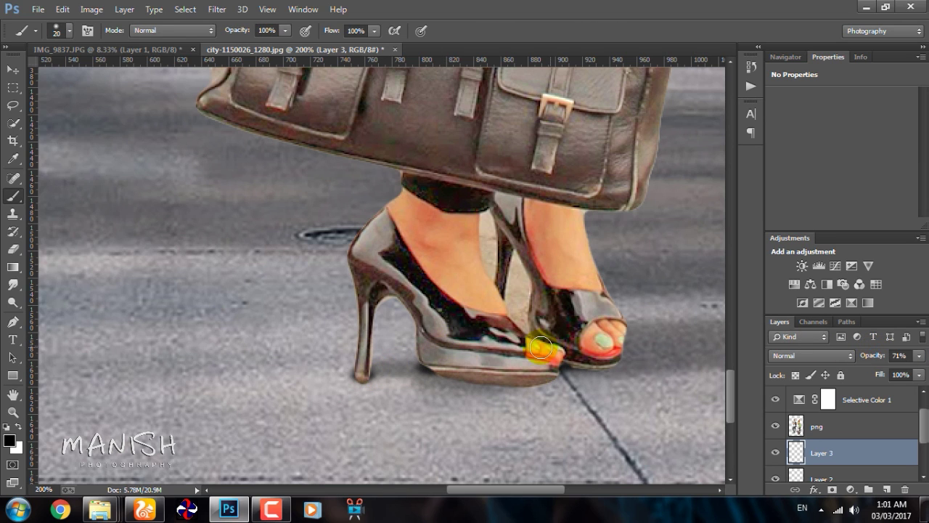
Set the eraser to 25 px and bring the man's shoes into view
{"action": "key", "text": "e"}
{"action": "right_click", "coordinate": [412, 372]}
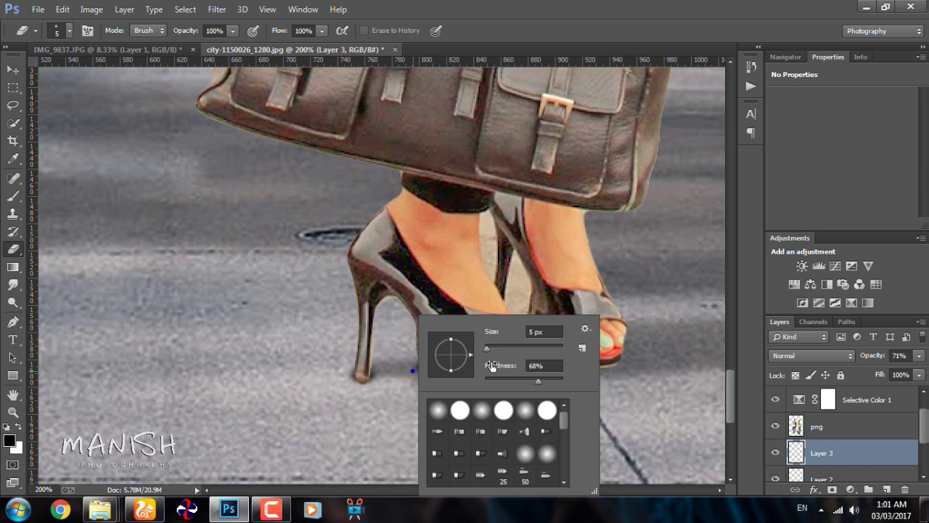
{"action": "key", "text": "Return"}
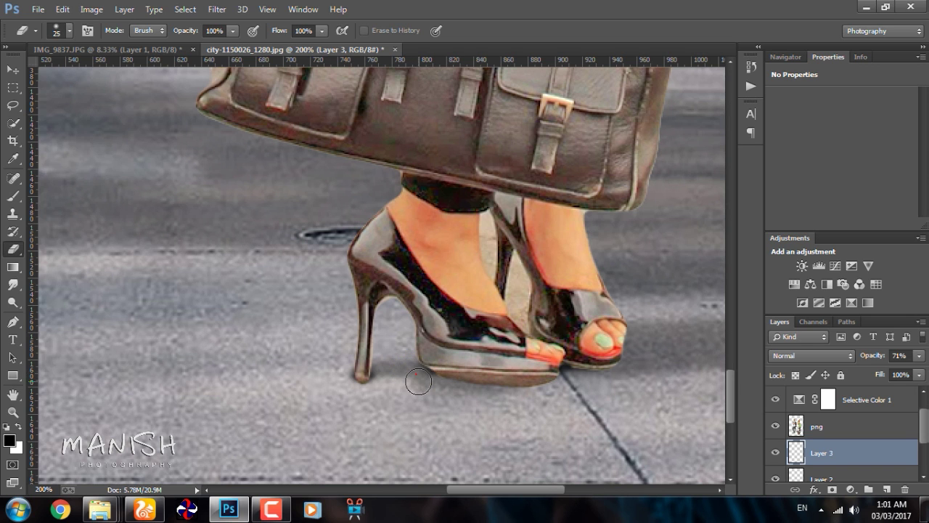
{"action": "left_click_drag", "start_coordinate": [254, 332], "coordinate": [457, 363]}
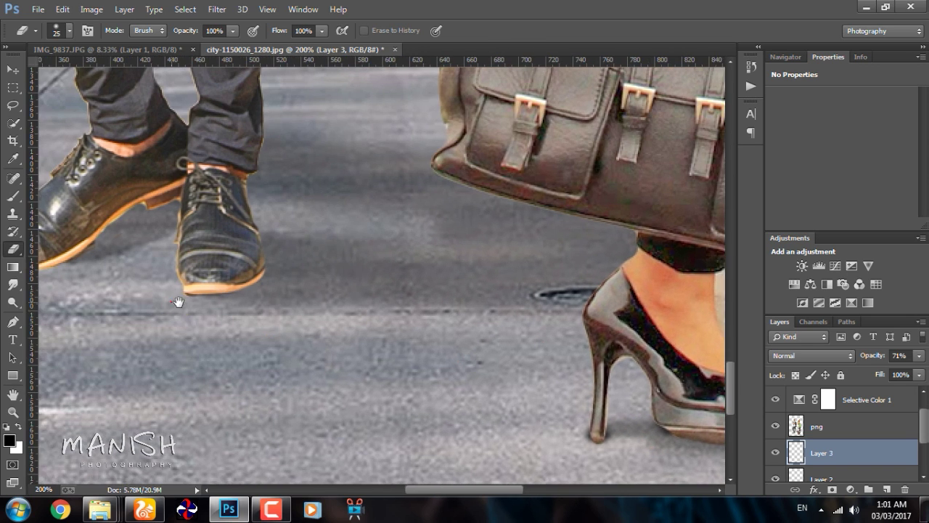
{"action": "left_click_drag", "start_coordinate": [172, 303], "coordinate": [353, 326]}
Paint shadows under the man's soles and between his shoes at 57% brush opacity
{"action": "key", "text": "b"}
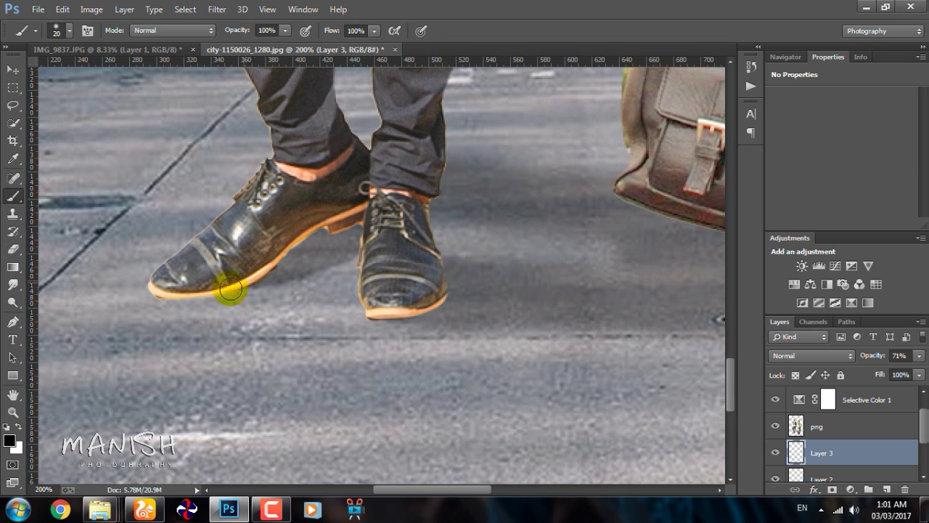
{"action": "left_click_drag", "start_coordinate": [161, 291], "coordinate": [242, 277]}
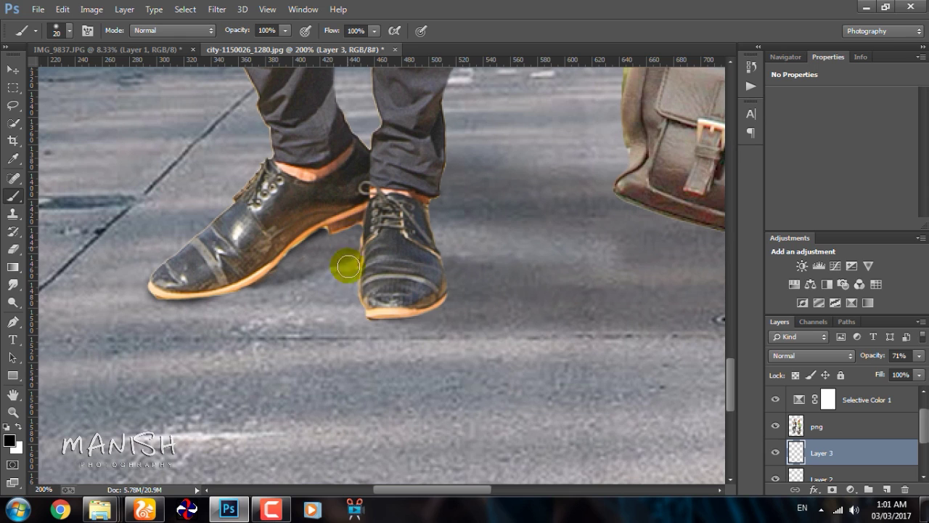
{"action": "mouse_move", "coordinate": [379, 306]}
{"action": "left_mouse_down"}
{"action": "mouse_move", "coordinate": [366, 284]}
{"action": "mouse_move", "coordinate": [415, 306]}
{"action": "mouse_move", "coordinate": [431, 295]}
{"action": "left_mouse_up"}
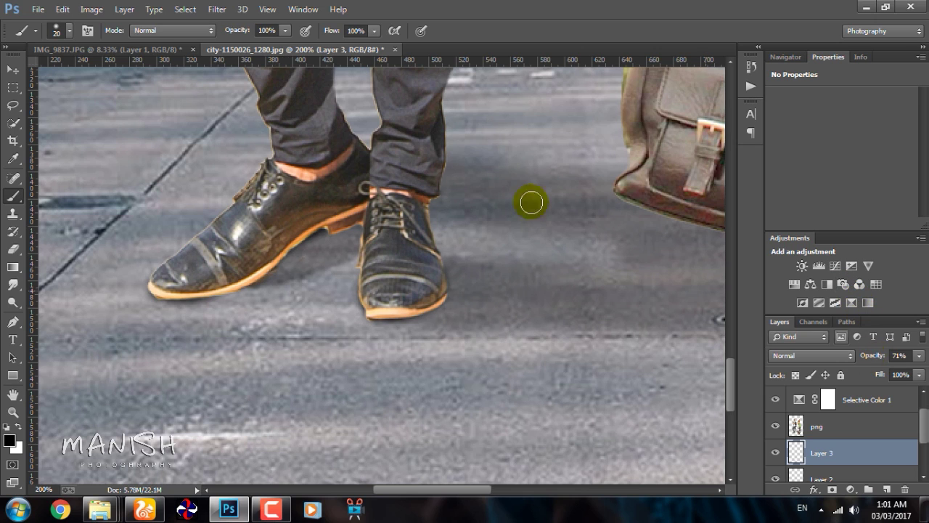
{"action": "left_click_drag", "start_coordinate": [242, 30], "coordinate": [218, 30]}
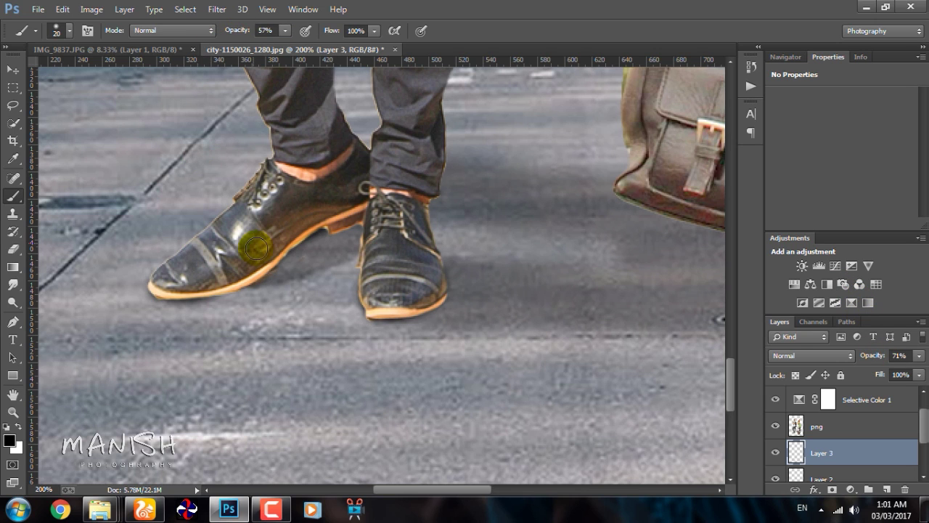
{"action": "mouse_move", "coordinate": [261, 274]}
{"action": "left_mouse_down"}
{"action": "mouse_move", "coordinate": [354, 234]}
{"action": "mouse_move", "coordinate": [301, 231]}
{"action": "mouse_move", "coordinate": [326, 249]}
{"action": "mouse_move", "coordinate": [360, 236]}
{"action": "left_mouse_up"}
Set the shadow layer to 51% opacity and 86% fill
{"action": "key", "text": "ctrl+minus"}
{"action": "key", "text": "ctrl+minus"}
{"action": "key", "text": "ctrl+minus"}
{"action": "key", "text": "ctrl+minus"}
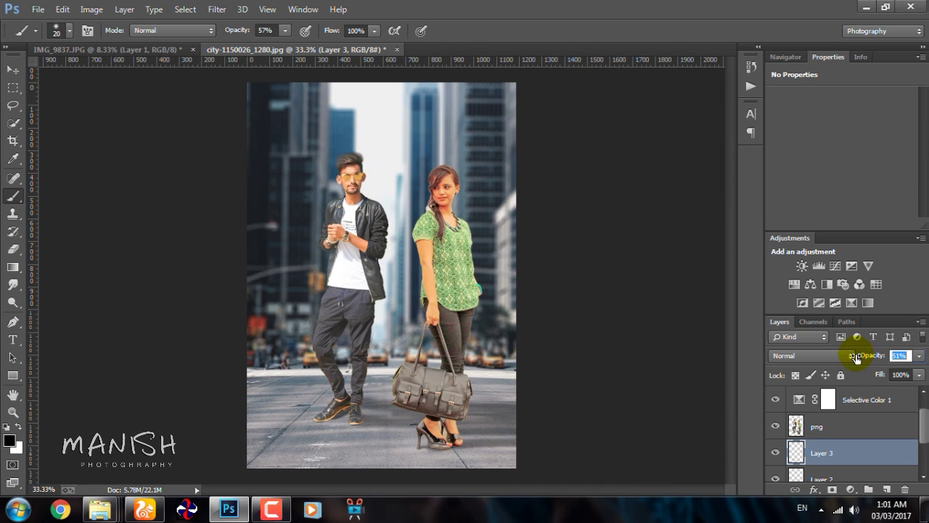
{"action": "key", "text": "Return"}
{"action": "left_click_drag", "start_coordinate": [882, 376], "coordinate": [873, 379]}
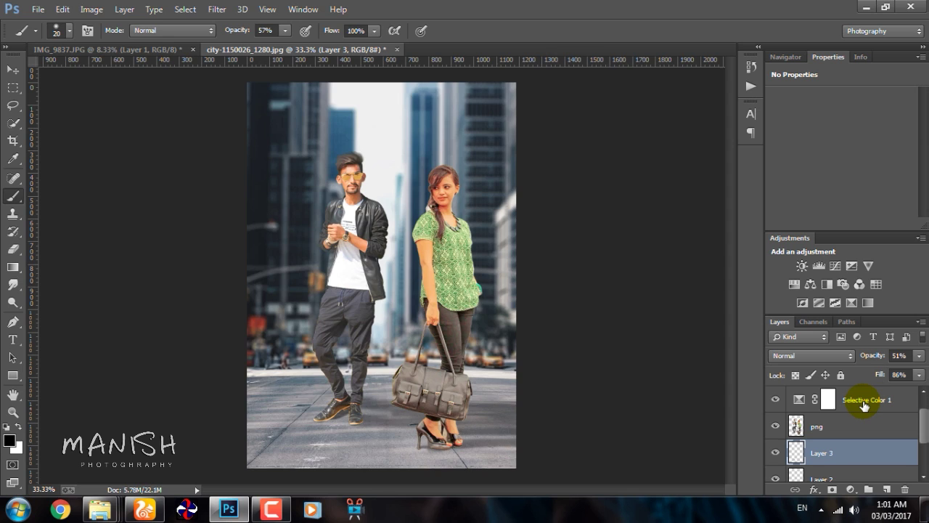
Merge shadow Layers 2 and 3 into a single layer
{"action": "key", "text": "ctrl+minus"}
{"action": "scroll", "coordinate": [875, 473], "scroll_direction": "down", "scroll_amount": 1}
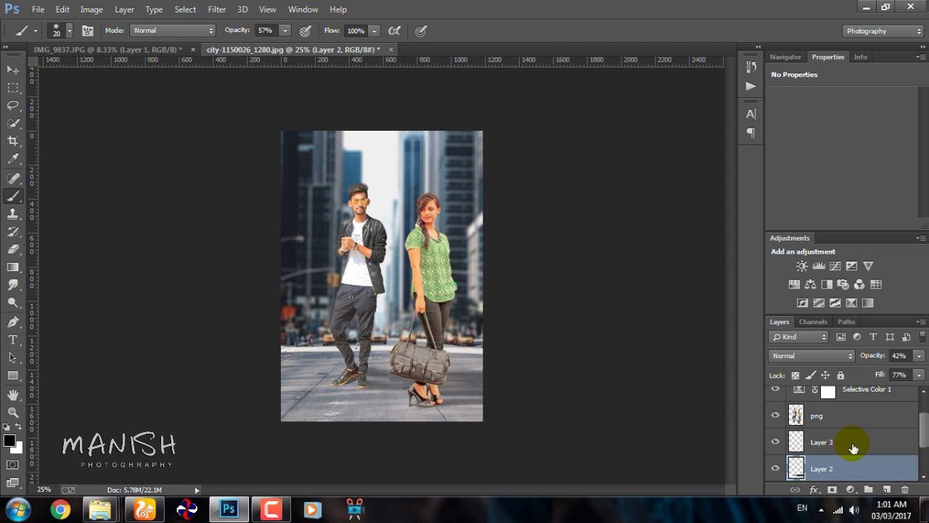
{"action": "left_click", "coordinate": [850, 468], "text": "shift"}
{"action": "right_click", "coordinate": [849, 468]}
{"action": "left_click", "coordinate": [680, 336]}
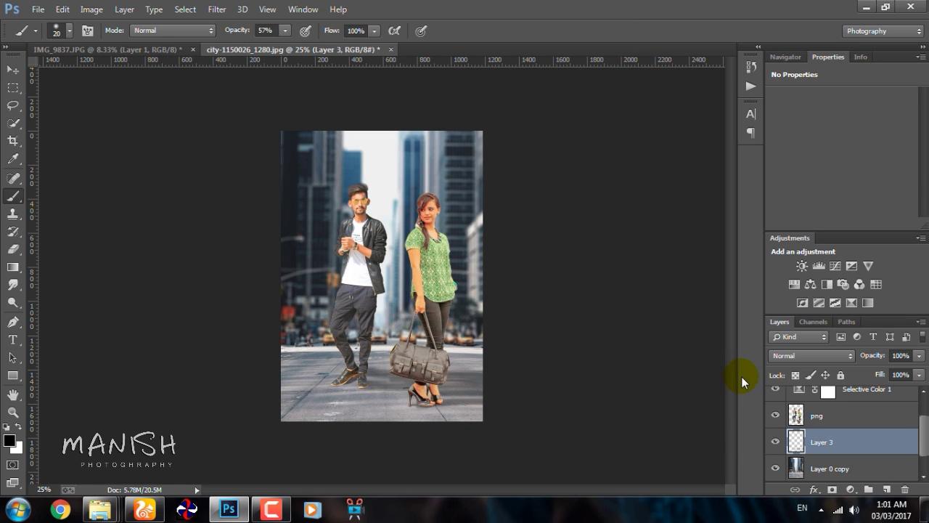
{"action": "key", "text": "ctrl+minus"}
{"action": "key", "text": "ctrl+plus"}
Shift the people and their shadows slightly left
{"action": "left_click", "coordinate": [835, 415], "text": "shift"}
{"action": "mouse_move", "coordinate": [450, 334]}
{"action": "left_mouse_down"}
{"action": "mouse_move", "coordinate": [439, 333]}
{"action": "mouse_move", "coordinate": [448, 331]}
{"action": "left_mouse_up"}
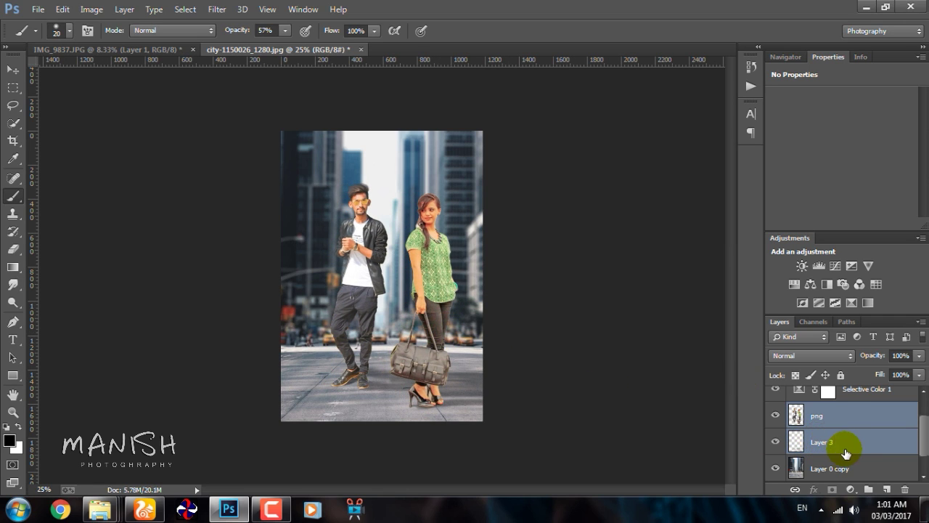
{"action": "left_click", "coordinate": [848, 466]}
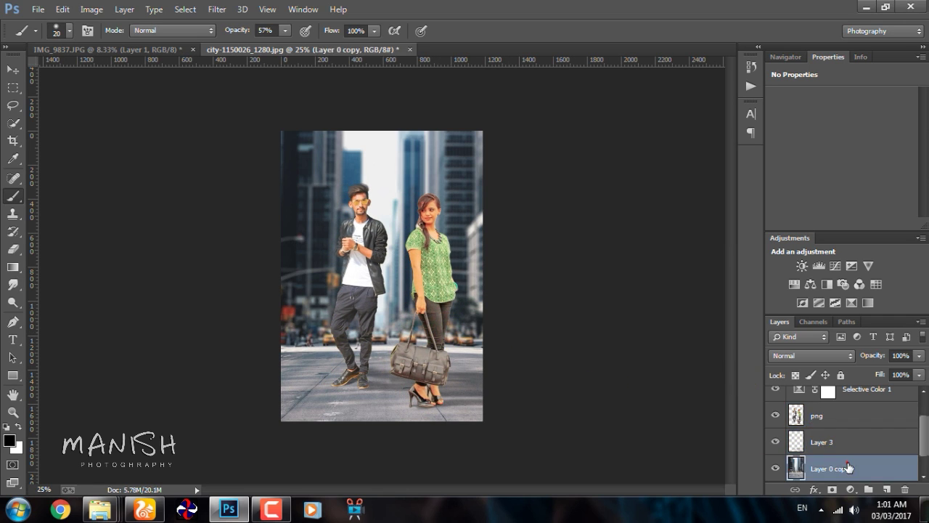
{"action": "left_click", "coordinate": [842, 415]}
Duplicate the png layer, hide the copy, and undo a trial stamped composite
{"action": "key", "text": "ctrl+j"}
{"action": "left_click", "coordinate": [776, 419]}
{"action": "left_click", "coordinate": [819, 442]}
{"action": "key", "text": "ctrl+shift+alt+e"}
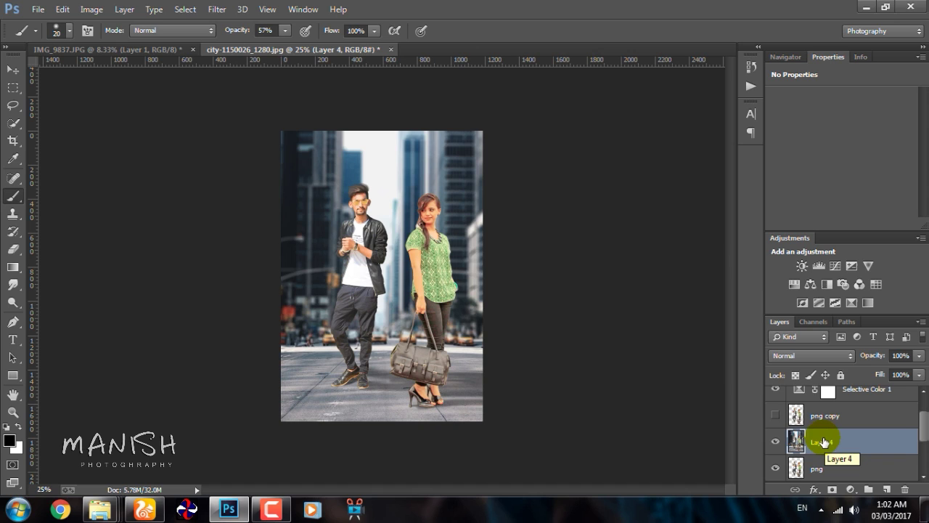
{"action": "left_click_drag", "start_coordinate": [822, 441], "coordinate": [823, 384]}
{"action": "key", "text": "ctrl+z"}
{"action": "key", "text": "ctrl+z"}
{"action": "key", "text": "ctrl+alt+z"}
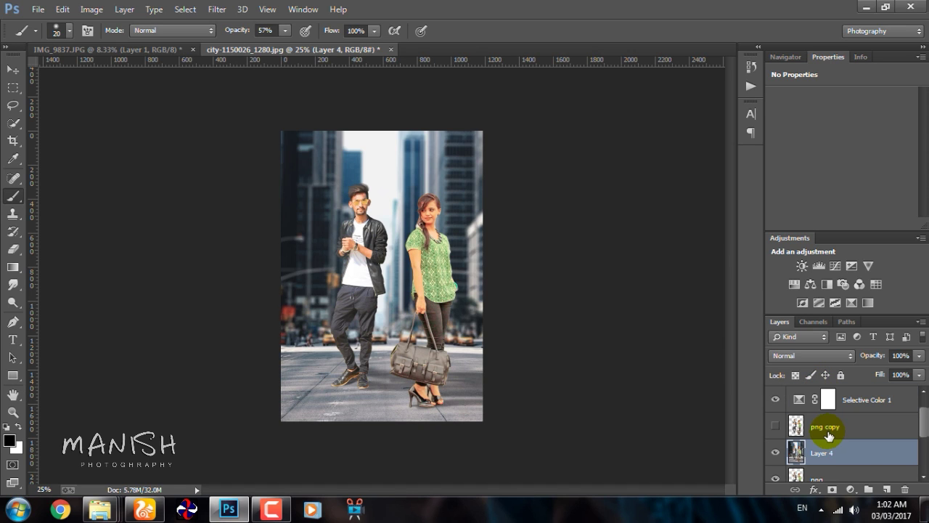
{"action": "key", "text": "ctrl+alt+z"}
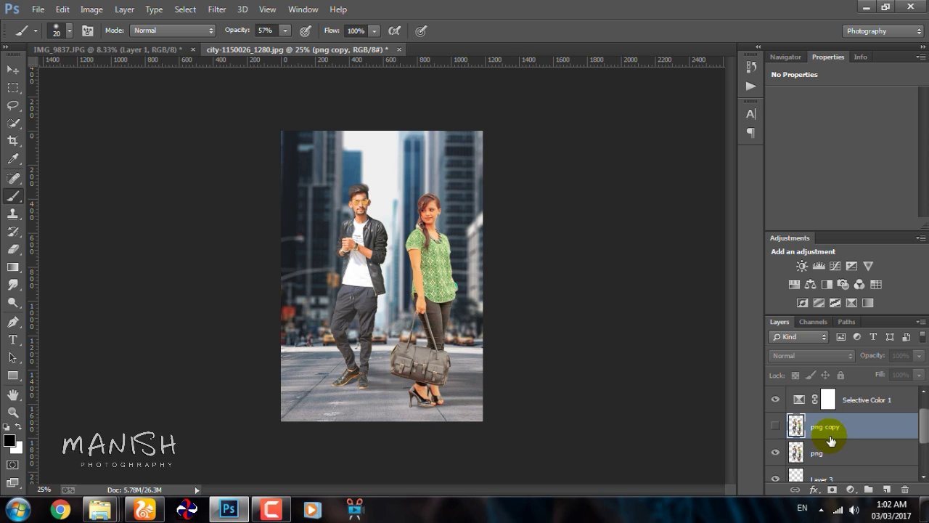
Merge the visible layers into png and duplicate it as png copy 2
{"action": "scroll", "coordinate": [831, 444], "scroll_direction": "down", "scroll_amount": 1}
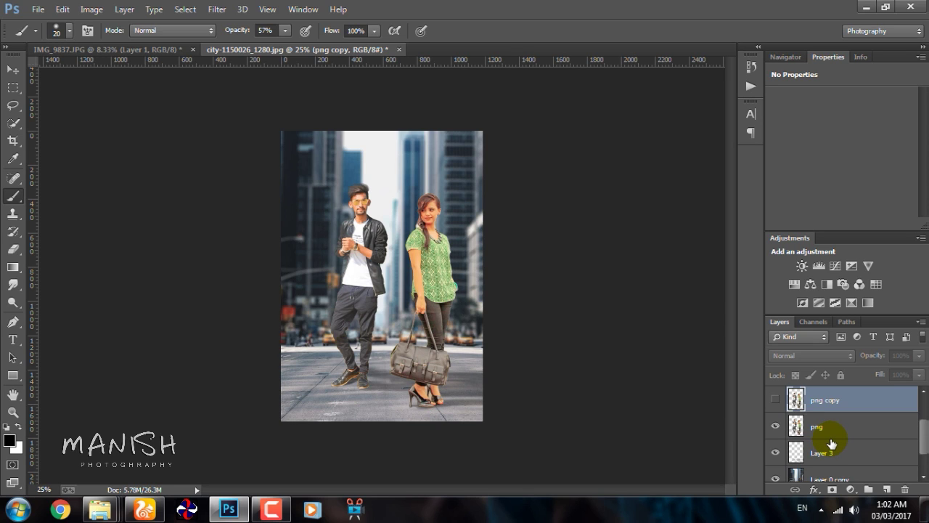
{"action": "left_click", "coordinate": [832, 429]}
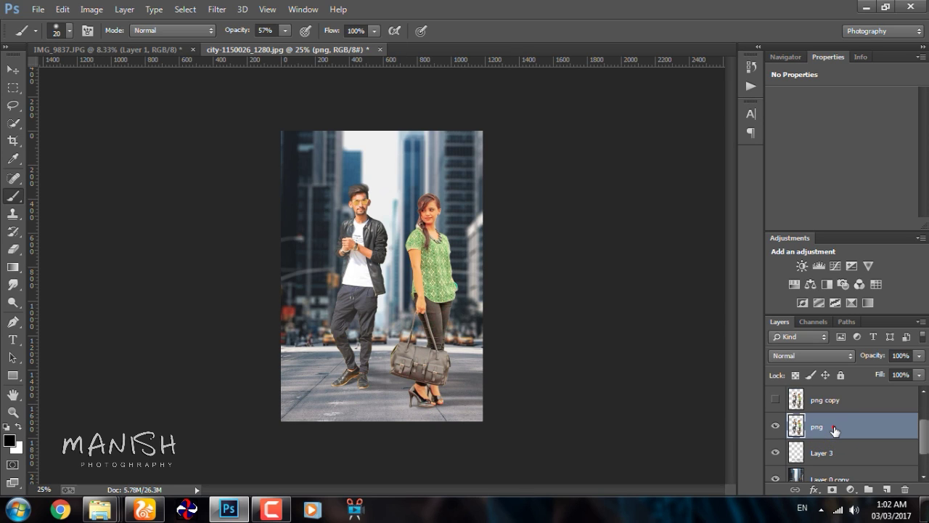
{"action": "key", "text": "ctrl+shift+e"}
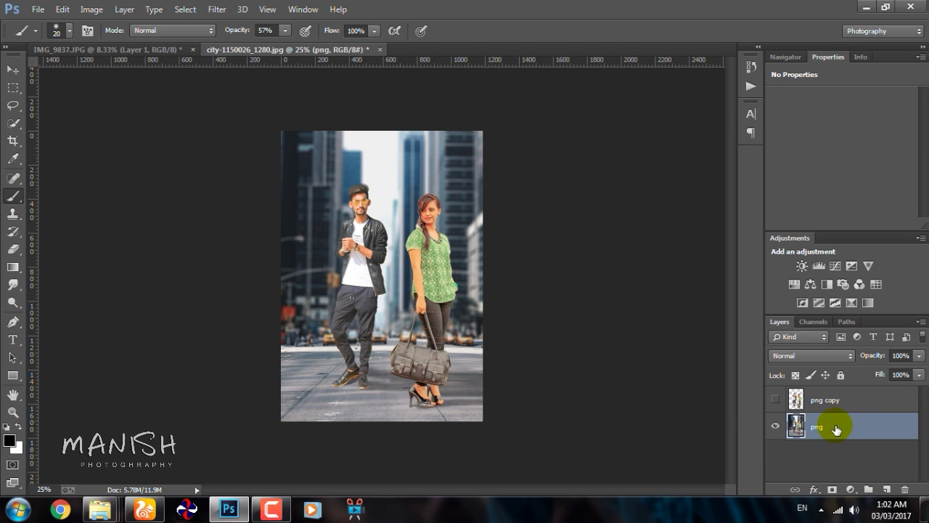
{"action": "key", "text": "ctrl+j"}
{"action": "left_click", "coordinate": [217, 9]}
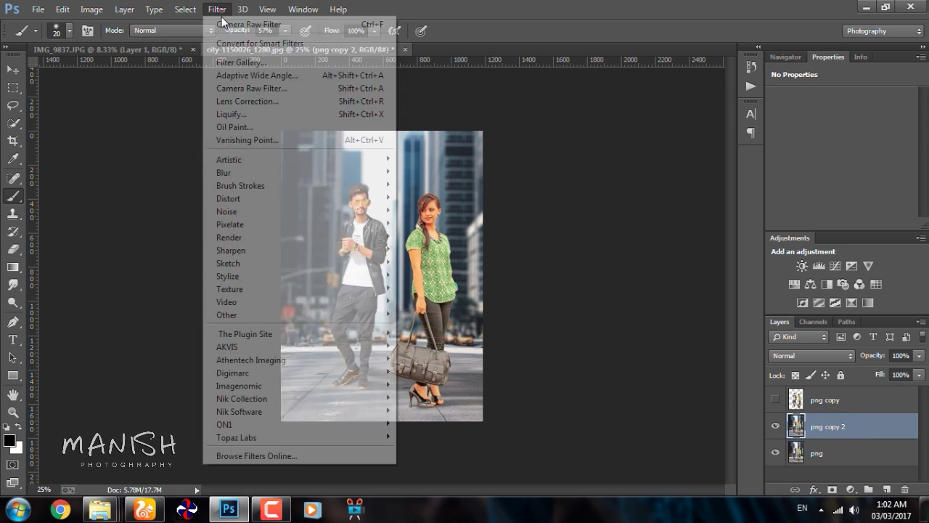
Apply Detail Extractor at 25% plus Dynamic Skin Softener in Color Efex Pro 4
{"action": "mouse_move", "coordinate": [242, 399]}
{"action": "left_click", "coordinate": [435, 396]}
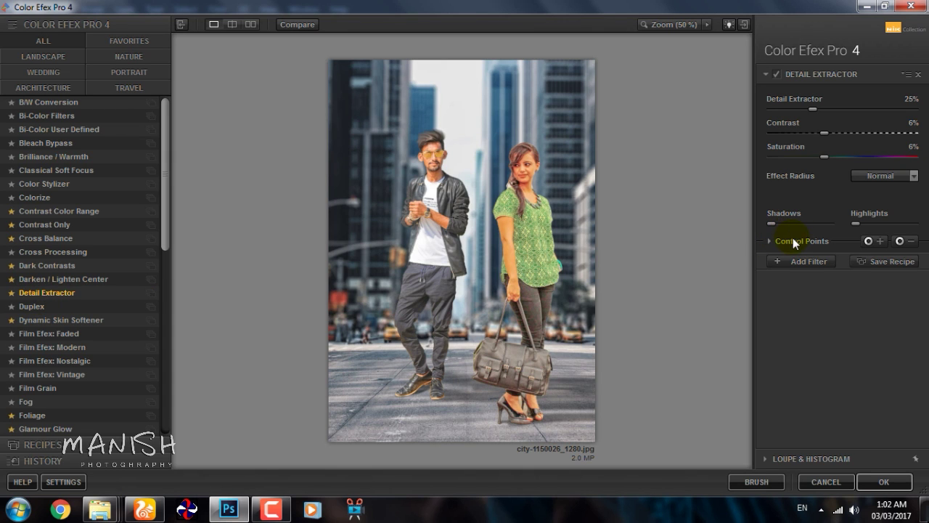
{"action": "left_click", "coordinate": [793, 239]}
{"action": "left_click_drag", "start_coordinate": [844, 270], "coordinate": [872, 270]}
{"action": "left_click", "coordinate": [791, 348]}
{"action": "left_click", "coordinate": [75, 321]}
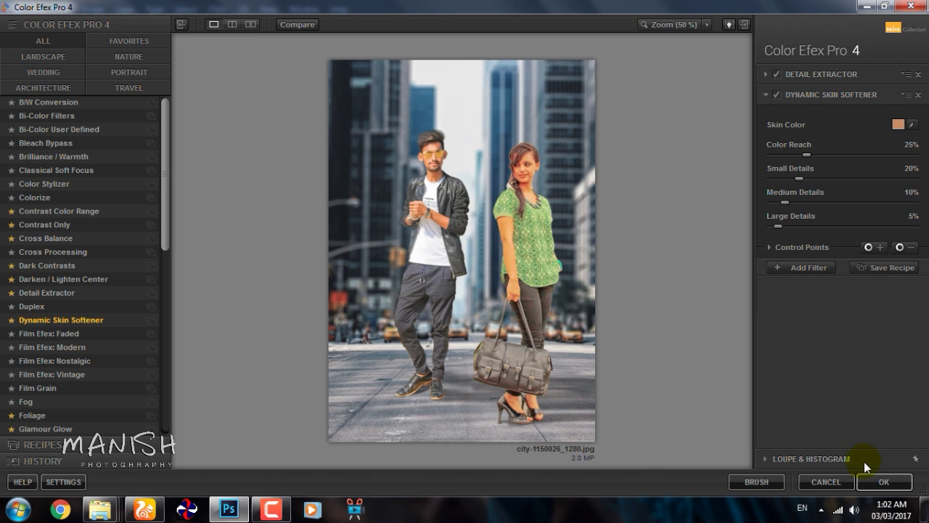
{"action": "left_click", "coordinate": [882, 483]}
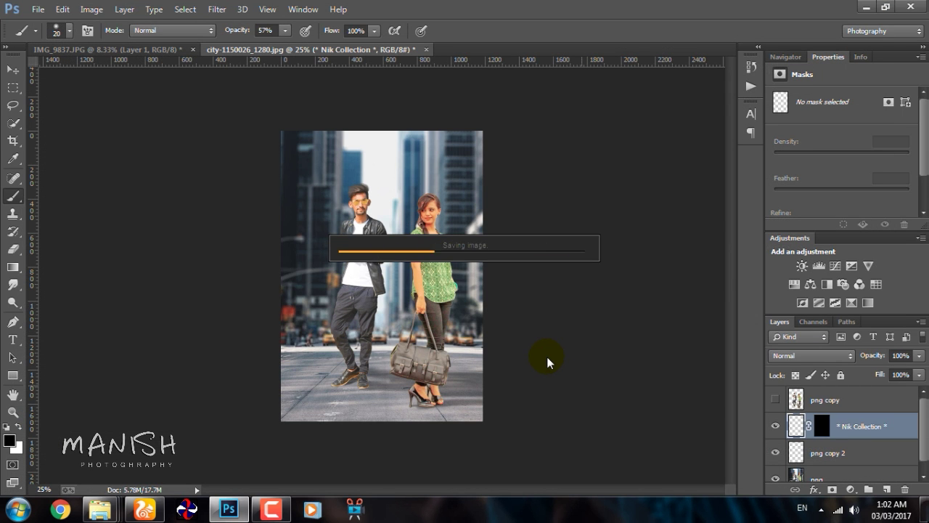
Merge visible, duplicate, and apply Tonal Contrast at reduced opacity in Color Efex Pro 4
{"action": "key", "text": "ctrl+shift+e"}
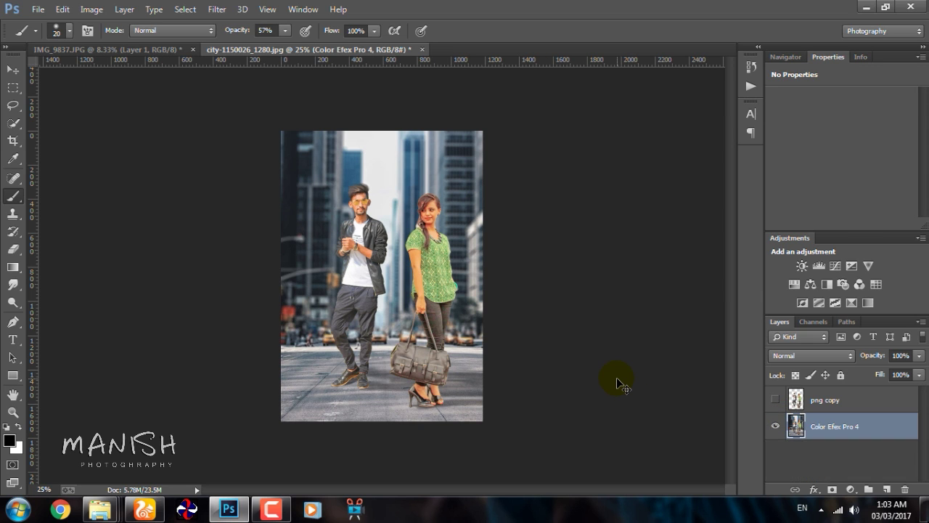
{"action": "key", "text": "ctrl+plus"}
{"action": "key", "text": "ctrl+j"}
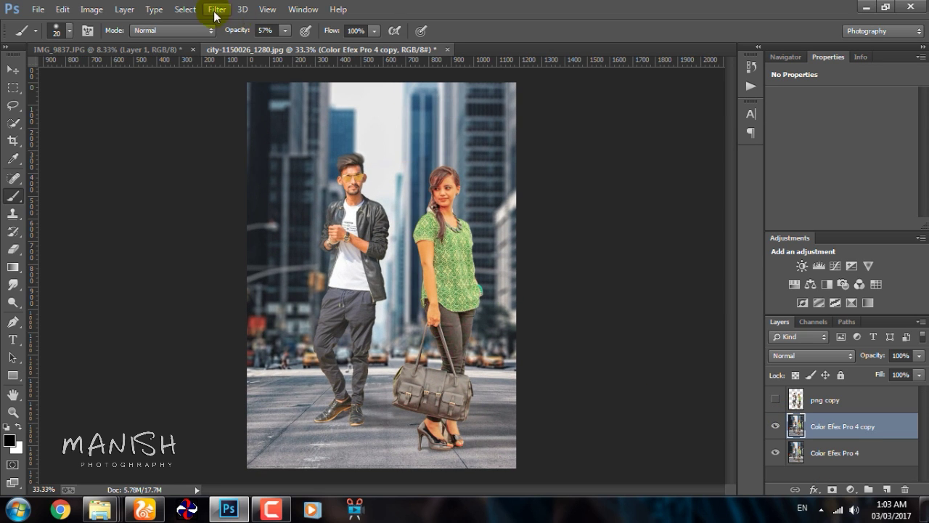
{"action": "left_click", "coordinate": [217, 9]}
{"action": "left_click", "coordinate": [421, 394]}
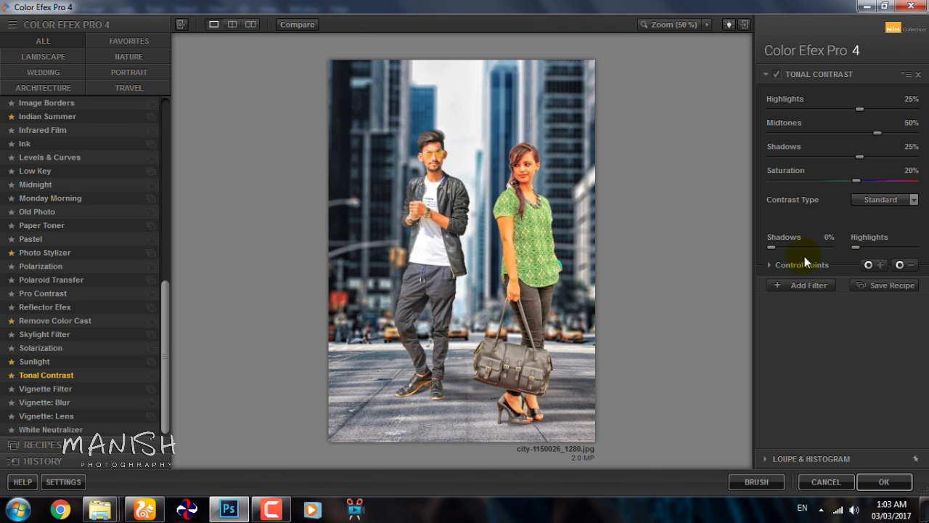
{"action": "left_click", "coordinate": [804, 265]}
{"action": "mouse_move", "coordinate": [913, 295]}
{"action": "left_mouse_down"}
{"action": "mouse_move", "coordinate": [760, 296]}
{"action": "mouse_move", "coordinate": [853, 292]}
{"action": "mouse_move", "coordinate": [812, 295]}
{"action": "left_mouse_up"}
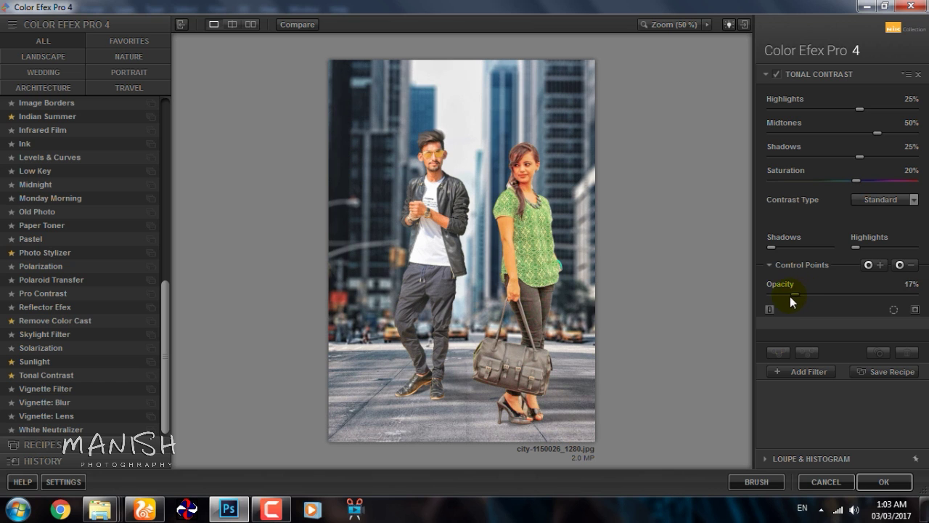
Stack a stronger Remove Color Cast and a toned-down Cool Silver Photo Stylizer
{"action": "left_click", "coordinate": [791, 371]}
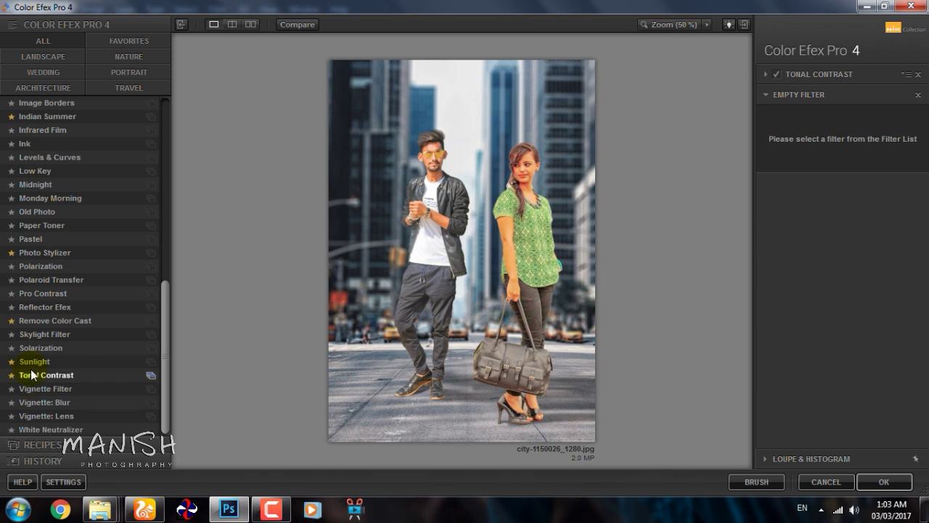
{"action": "left_click", "coordinate": [34, 322]}
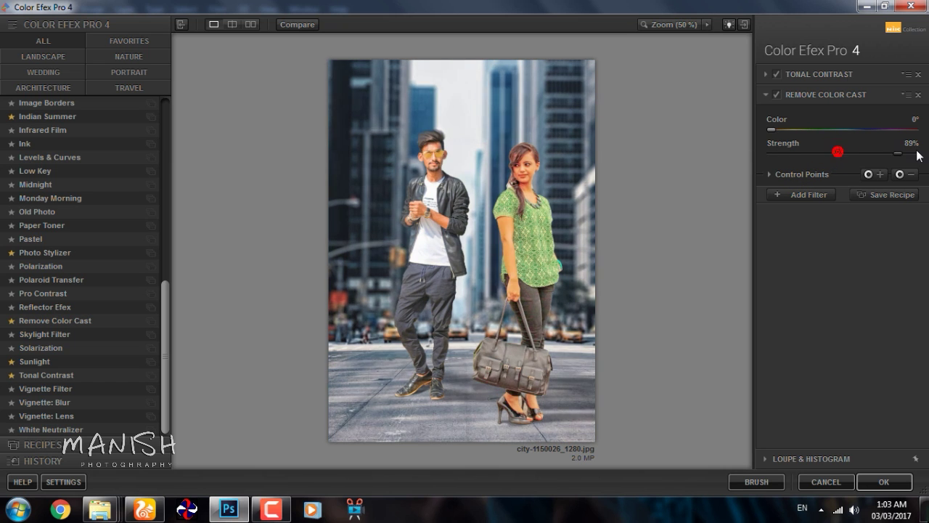
{"action": "left_click_drag", "start_coordinate": [838, 151], "coordinate": [812, 154]}
{"action": "left_click", "coordinate": [808, 194]}
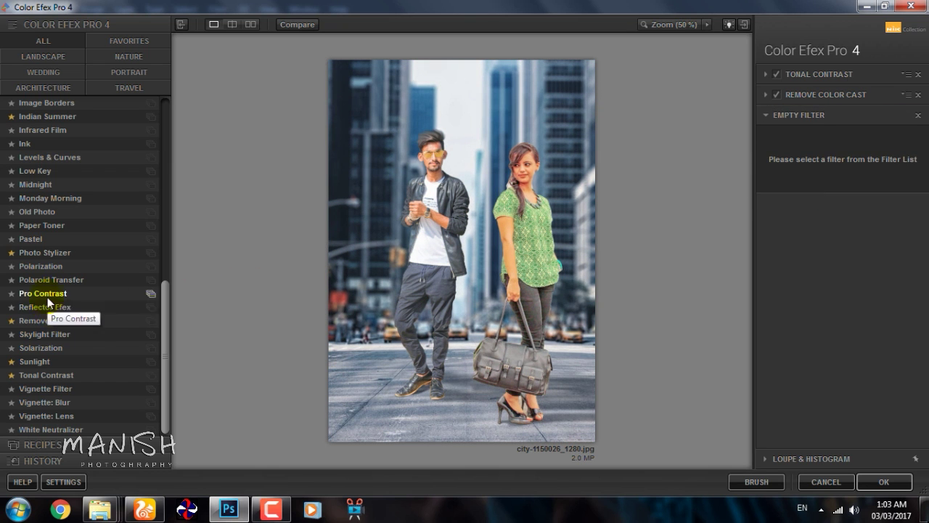
{"action": "left_click", "coordinate": [43, 254]}
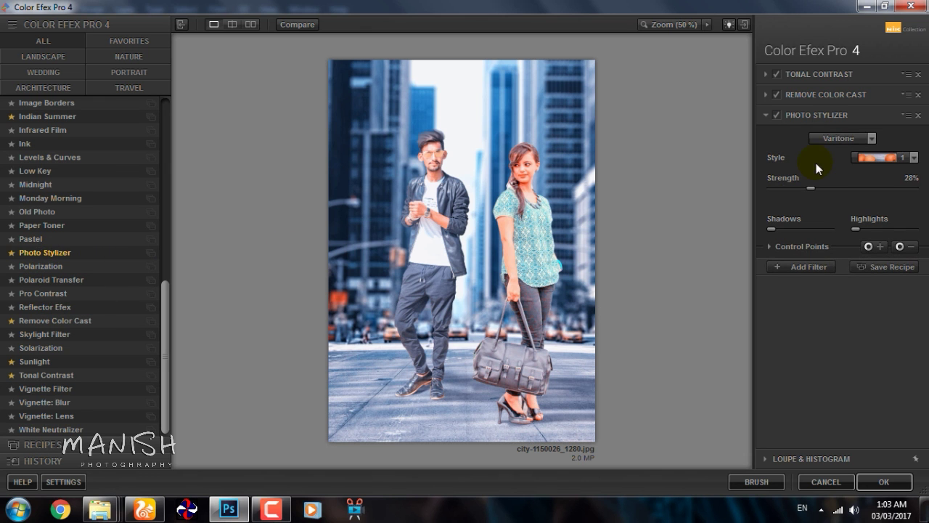
{"action": "left_click", "coordinate": [830, 139]}
{"action": "left_click", "coordinate": [833, 181]}
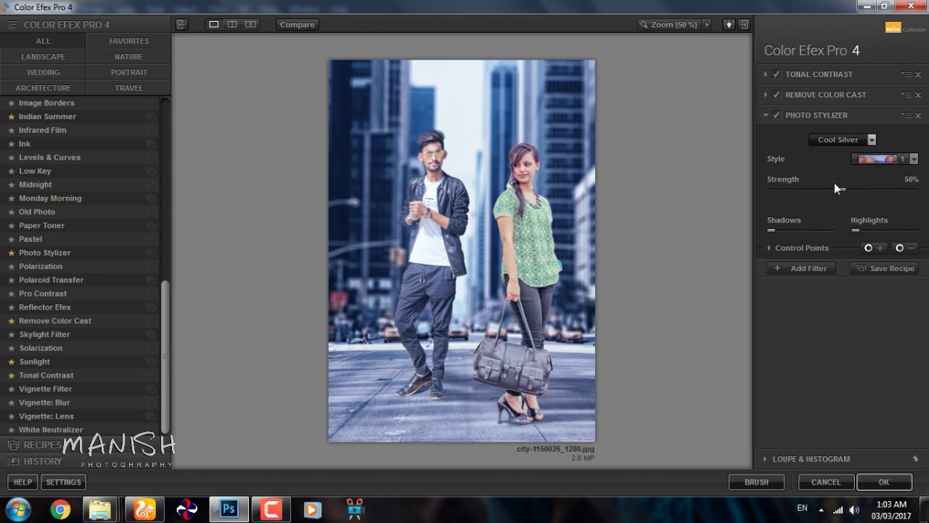
{"action": "left_click_drag", "start_coordinate": [841, 189], "coordinate": [764, 188]}
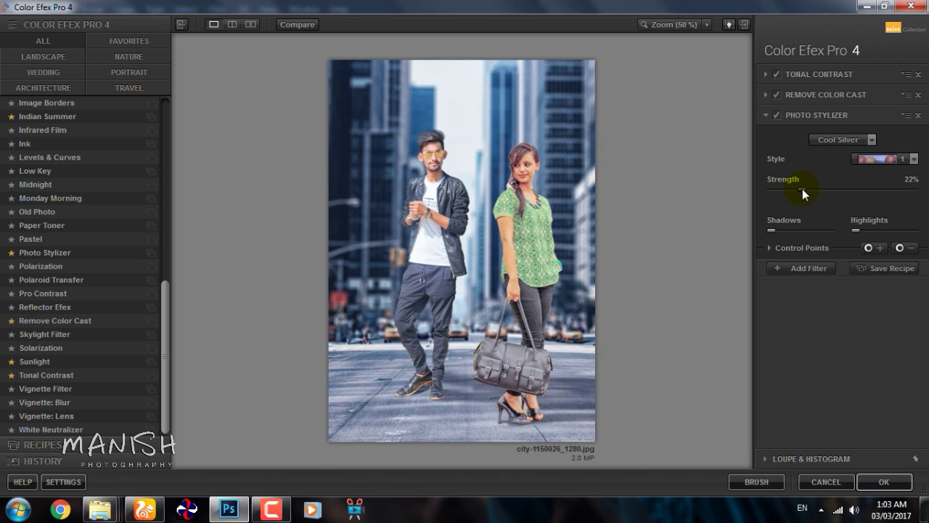
Add Indian Summer using method 4 with Enhance Foliage at 66%
{"action": "left_click", "coordinate": [806, 267]}
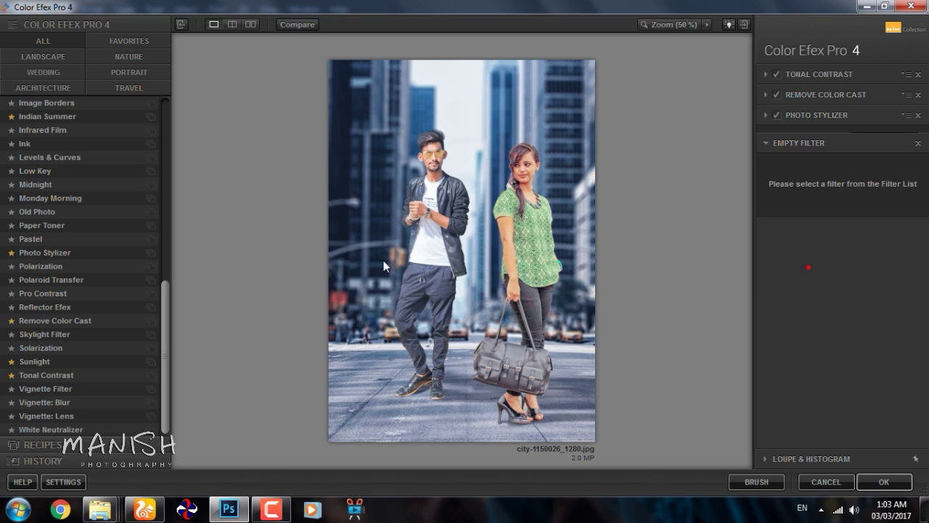
{"action": "scroll", "coordinate": [45, 218], "scroll_direction": "up", "scroll_amount": 3}
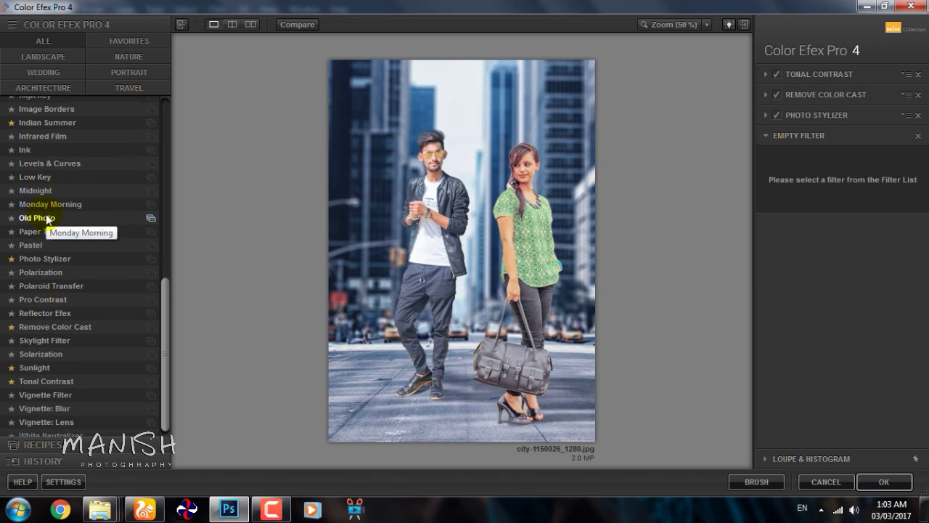
{"action": "left_click", "coordinate": [48, 178]}
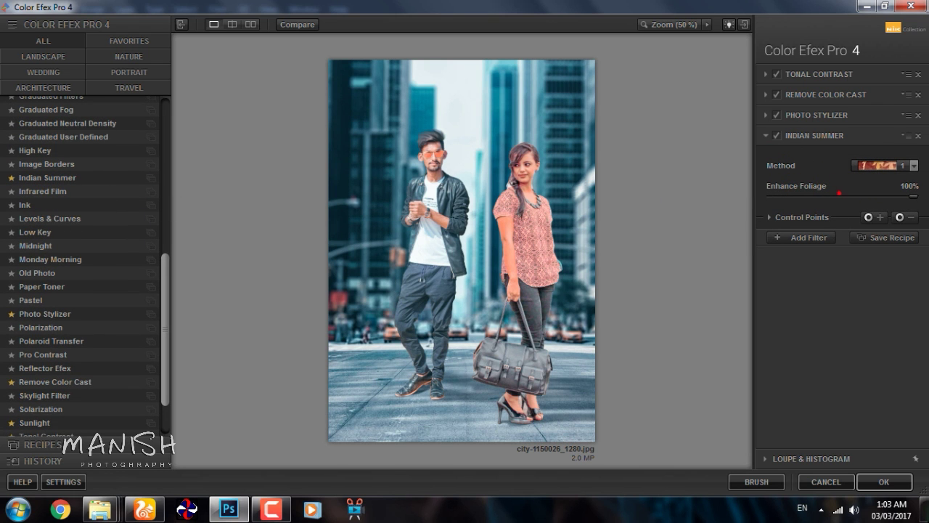
{"action": "left_click", "coordinate": [914, 166]}
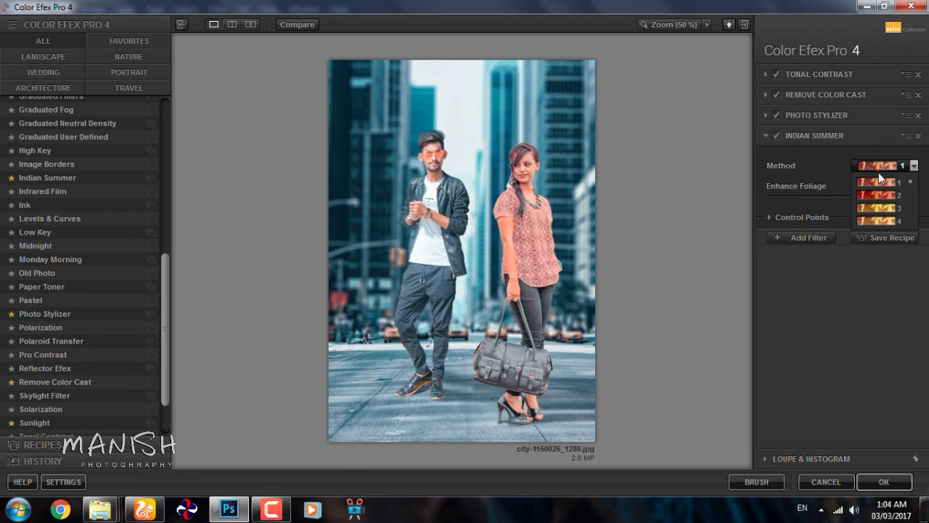
{"action": "left_click", "coordinate": [880, 211]}
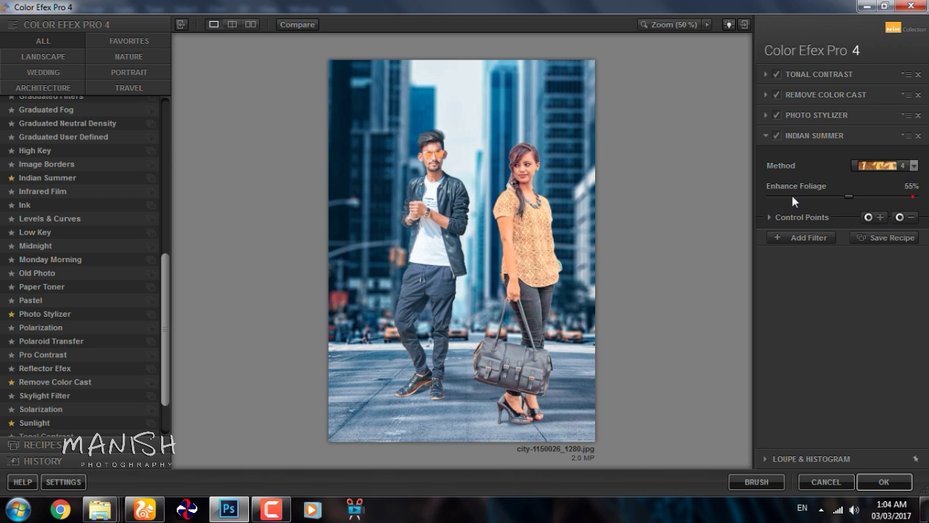
{"action": "left_click_drag", "start_coordinate": [810, 197], "coordinate": [922, 196]}
{"action": "left_click_drag", "start_coordinate": [866, 207], "coordinate": [864, 207]}
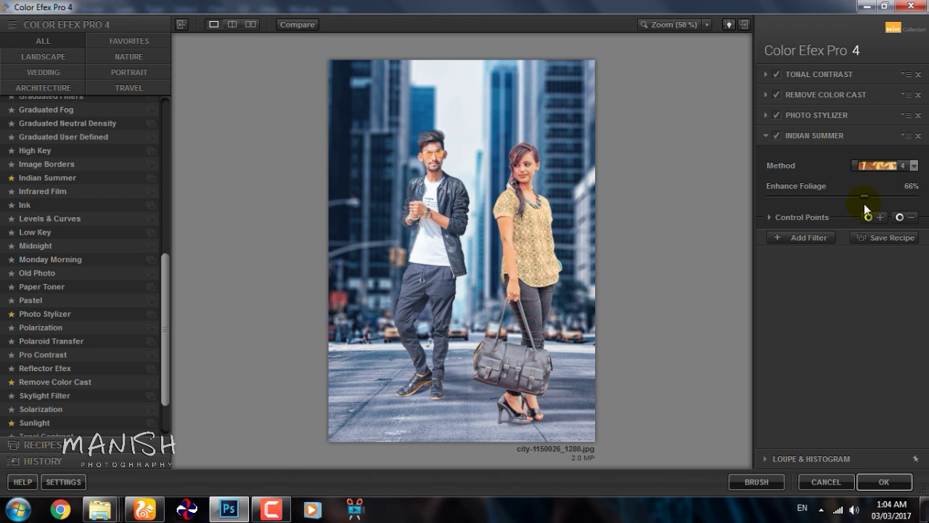
Add the Foliage filter at 67% and apply the whole filter stack
{"action": "left_click", "coordinate": [810, 236]}
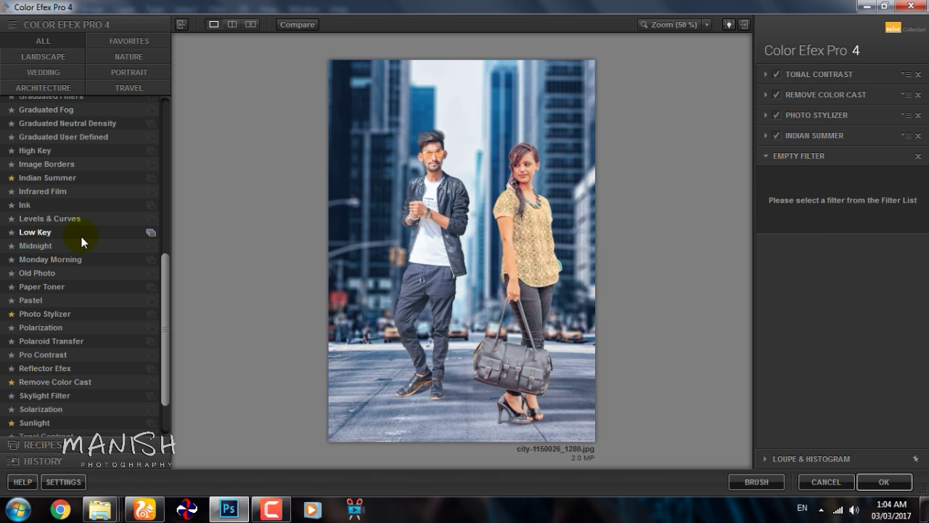
{"action": "scroll", "coordinate": [81, 239], "scroll_direction": "up", "scroll_amount": 2}
{"action": "scroll", "coordinate": [82, 241], "scroll_direction": "up", "scroll_amount": 2}
{"action": "left_click", "coordinate": [45, 206]}
{"action": "left_click", "coordinate": [36, 191]}
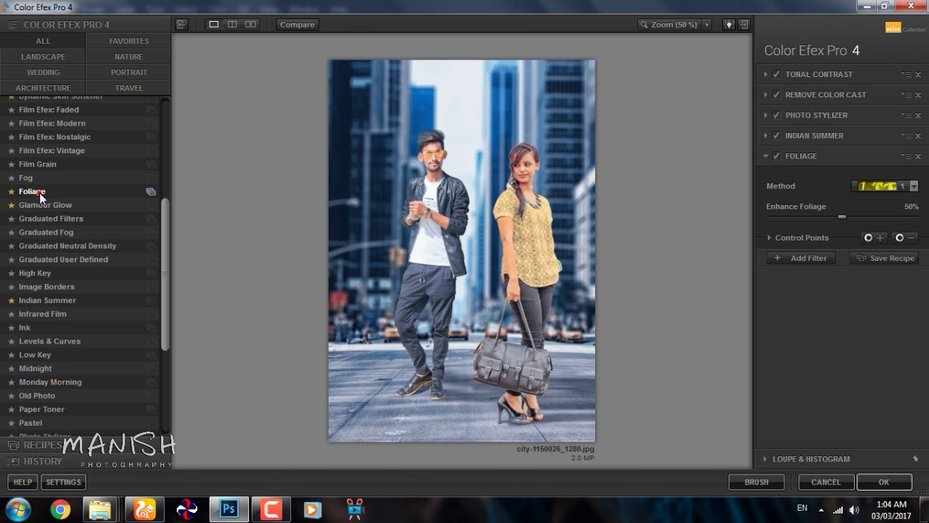
{"action": "left_click_drag", "start_coordinate": [842, 216], "coordinate": [907, 217]}
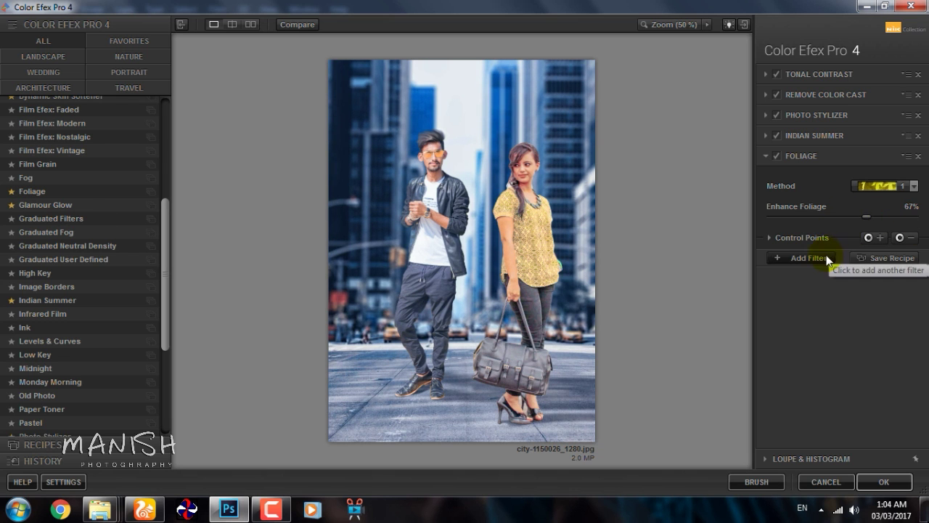
{"action": "left_click", "coordinate": [805, 258]}
{"action": "left_click", "coordinate": [885, 481]}
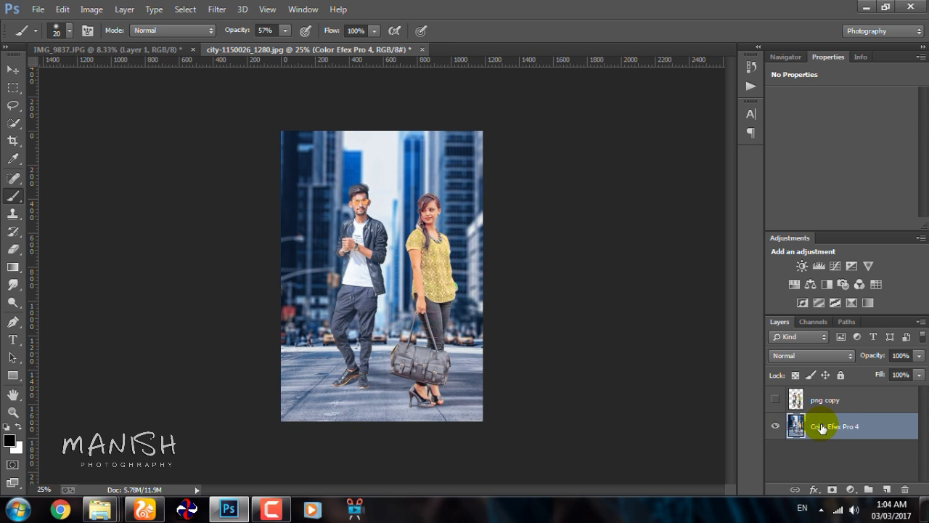
Duplicate the graded layer and the people cutout, hiding the new Layer 1
{"action": "key", "text": "ctrl+j"}
{"action": "left_click", "coordinate": [798, 405], "text": "ctrl"}
{"action": "key", "text": "ctrl+j"}
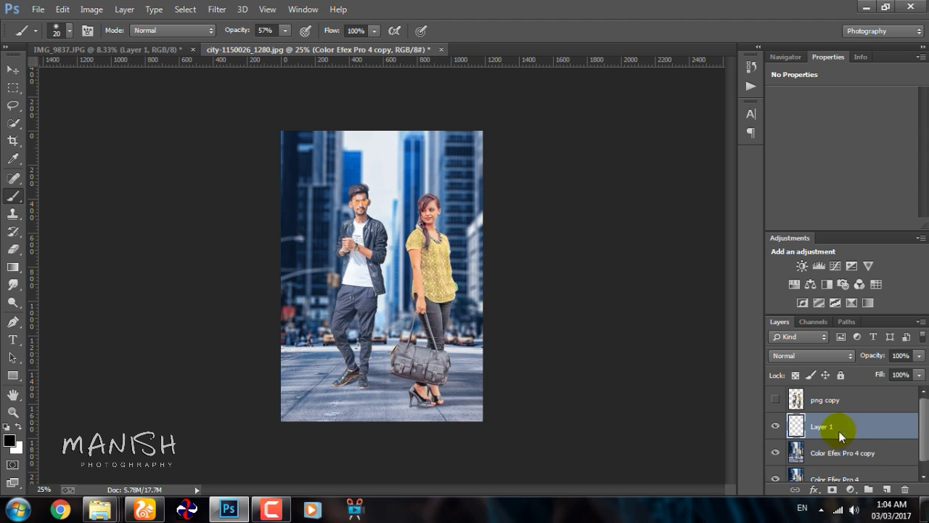
{"action": "left_click", "coordinate": [792, 451]}
{"action": "left_click", "coordinate": [845, 455]}
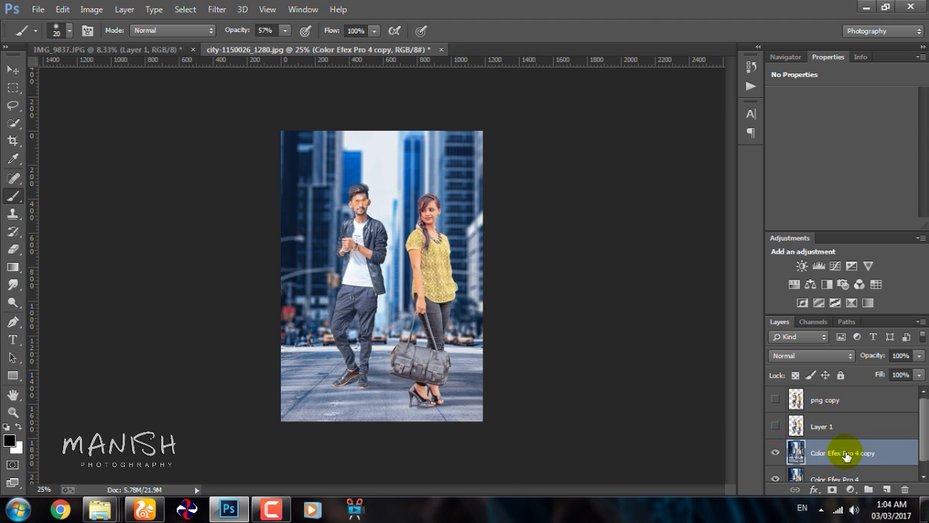
{"action": "key", "text": "ctrl+j"}
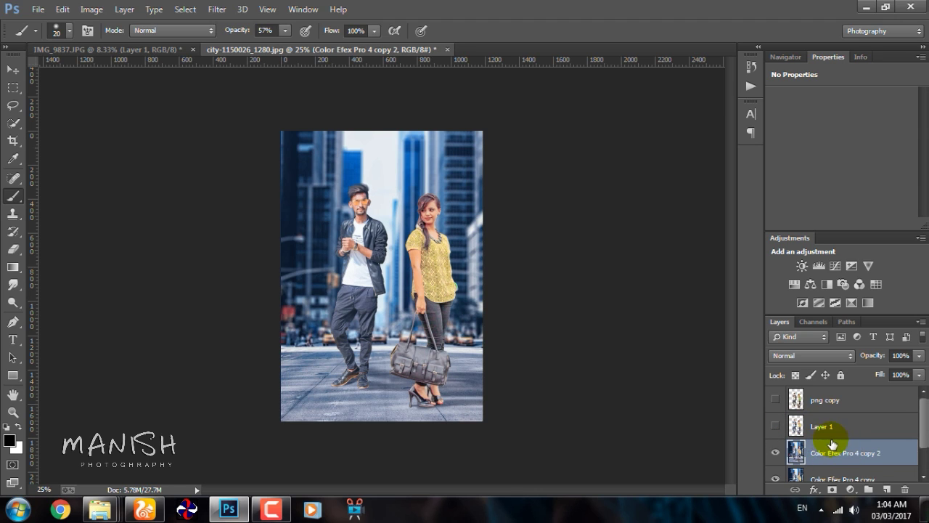
Darken the lower street with a Camera Raw graduated filter dragged up to mid-image
{"action": "left_click", "coordinate": [217, 9]}
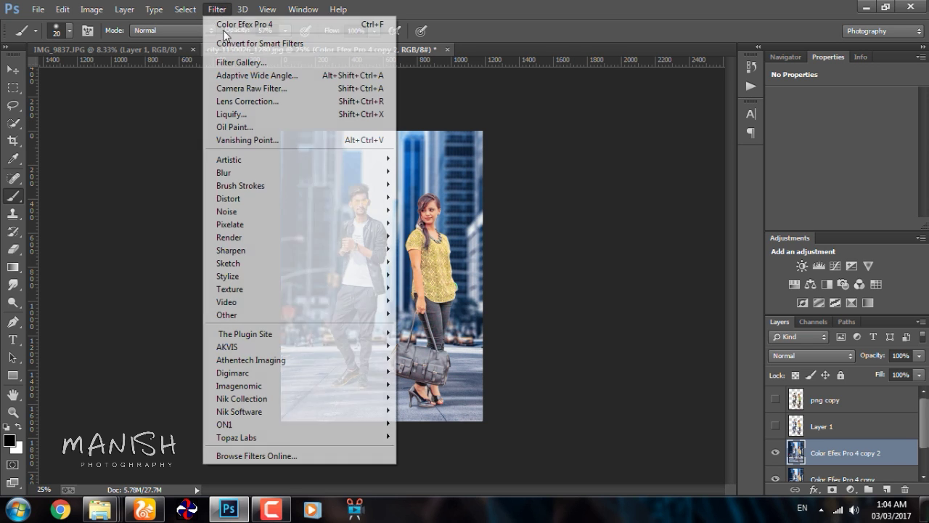
{"action": "left_click", "coordinate": [261, 89]}
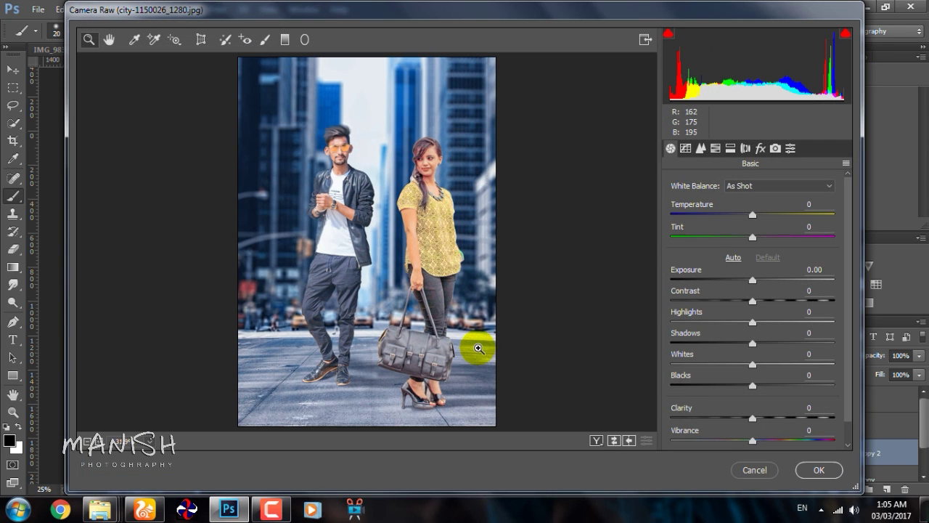
{"action": "left_click", "coordinate": [267, 41]}
{"action": "left_click", "coordinate": [291, 41]}
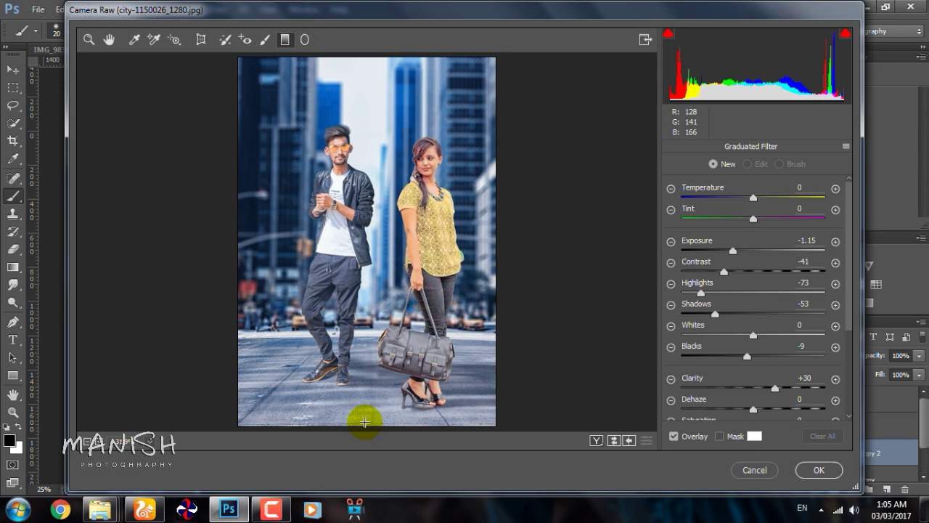
{"action": "left_click_drag", "start_coordinate": [364, 421], "coordinate": [366, 317]}
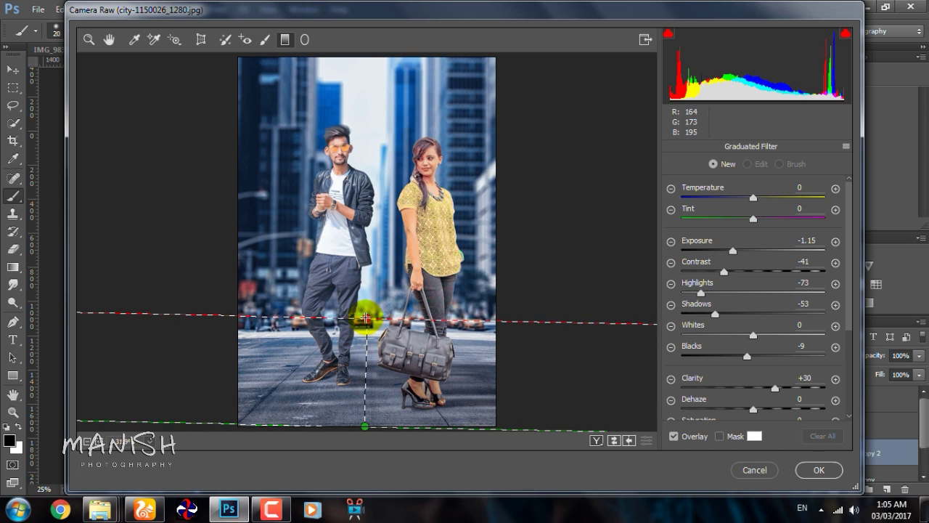
{"action": "left_click_drag", "start_coordinate": [364, 427], "coordinate": [363, 429]}
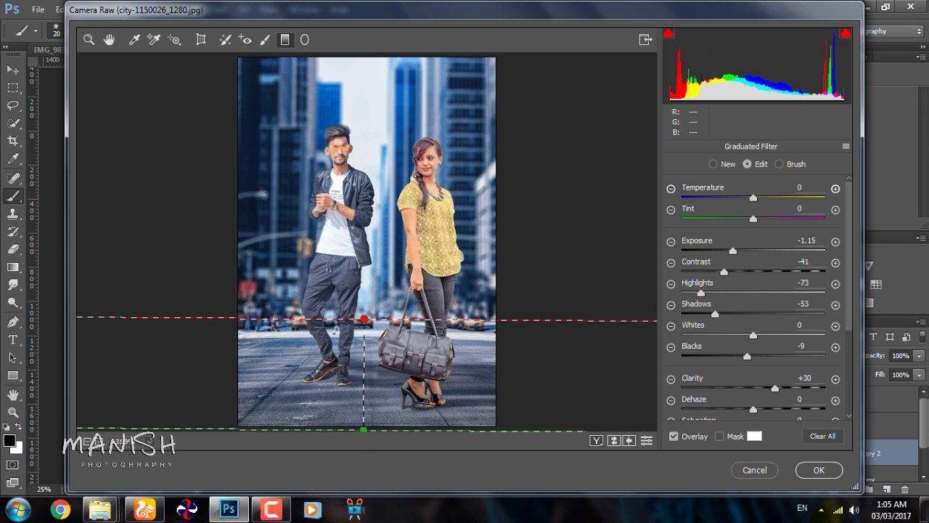
{"action": "left_click", "coordinate": [818, 470]}
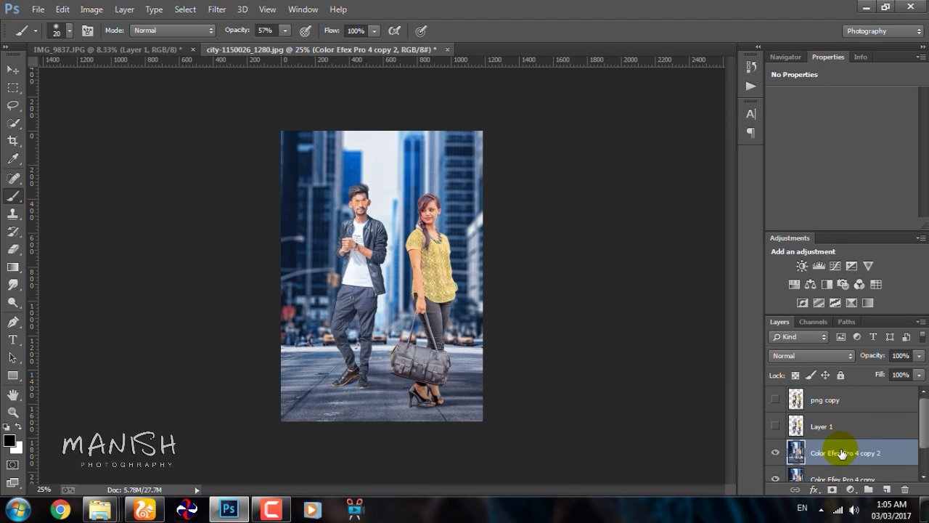
Launch Color Efex Pro 4 on the copy and pick Cross Balance
{"action": "left_click", "coordinate": [216, 8]}
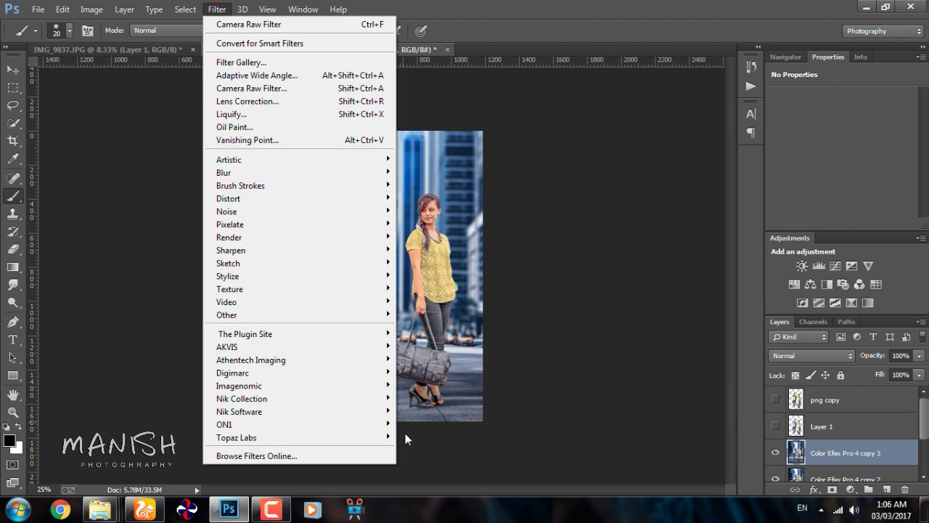
{"action": "mouse_move", "coordinate": [242, 399]}
{"action": "left_click", "coordinate": [421, 395]}
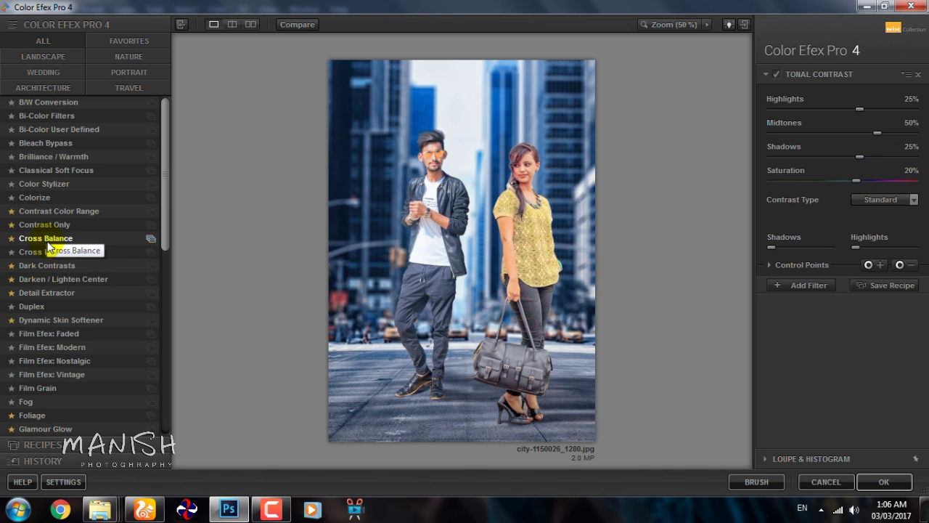
{"action": "left_click", "coordinate": [46, 238]}
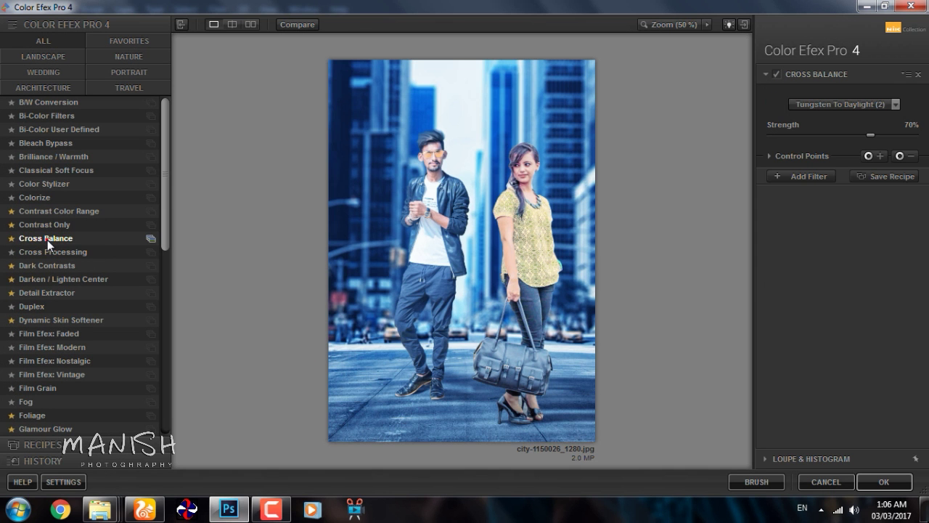
Apply Cross Balance at 0% strength and duplicate the resulting layer for Camera Raw
{"action": "left_click_drag", "start_coordinate": [859, 137], "coordinate": [781, 136]}
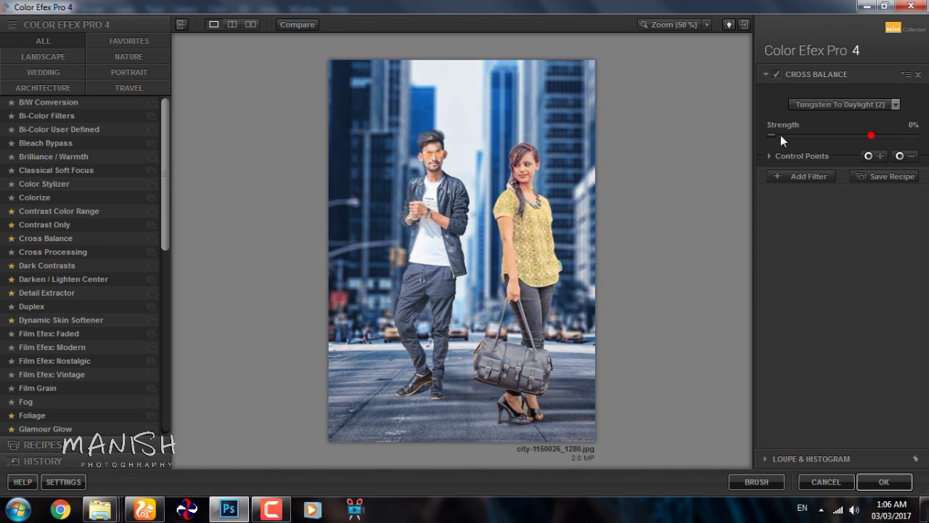
{"action": "left_click", "coordinate": [883, 481]}
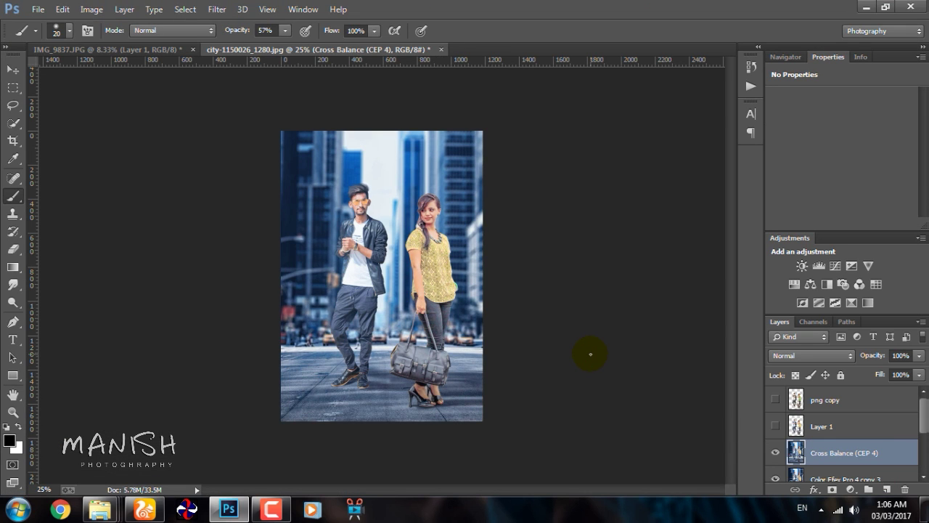
{"action": "key", "text": "ctrl+plus"}
{"action": "key", "text": "ctrl+j"}
{"action": "left_click", "coordinate": [216, 9]}
{"action": "left_click", "coordinate": [263, 88]}
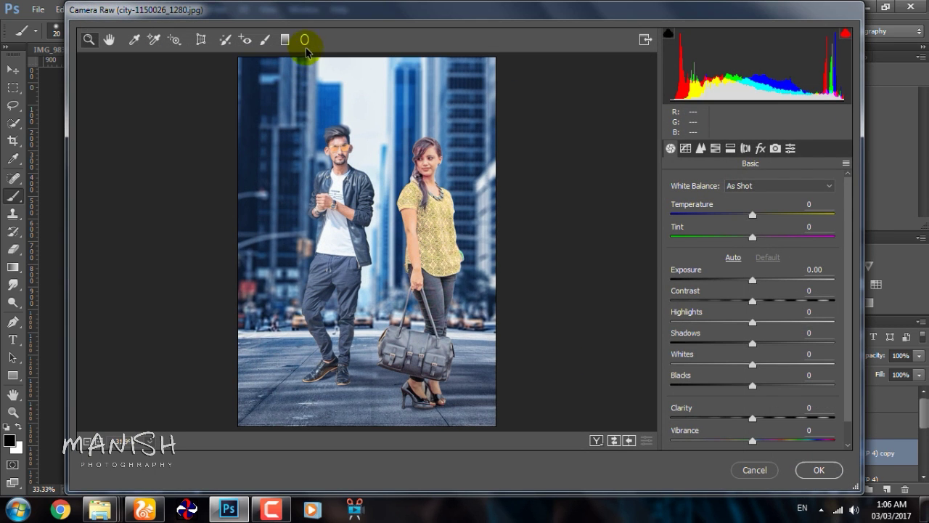
Draw a radial filter around the couple, nudge it up, and raise its Exposure to about -0.80
{"action": "left_click", "coordinate": [304, 39]}
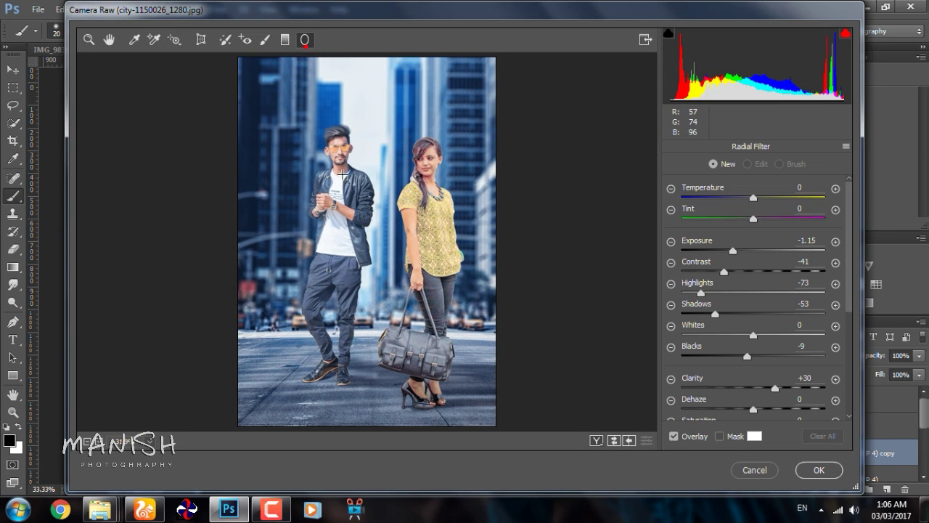
{"action": "left_click_drag", "start_coordinate": [356, 180], "coordinate": [508, 341]}
{"action": "left_click_drag", "start_coordinate": [387, 220], "coordinate": [381, 204]}
{"action": "left_click", "coordinate": [732, 254]}
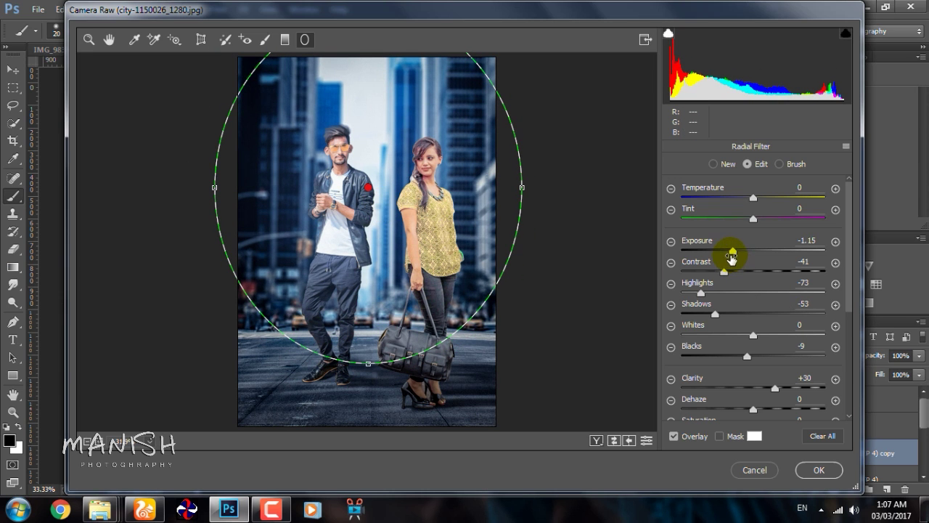
{"action": "left_click_drag", "start_coordinate": [732, 254], "coordinate": [738, 254]}
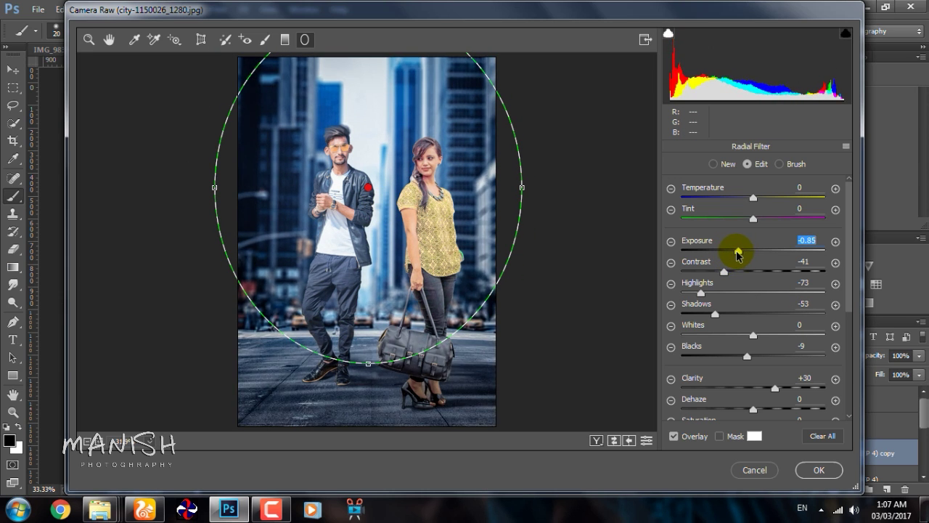
In Basic, set Blacks +33, Highlights -73, Contrast +5 and Vibrance +18
{"action": "left_click", "coordinate": [90, 39]}
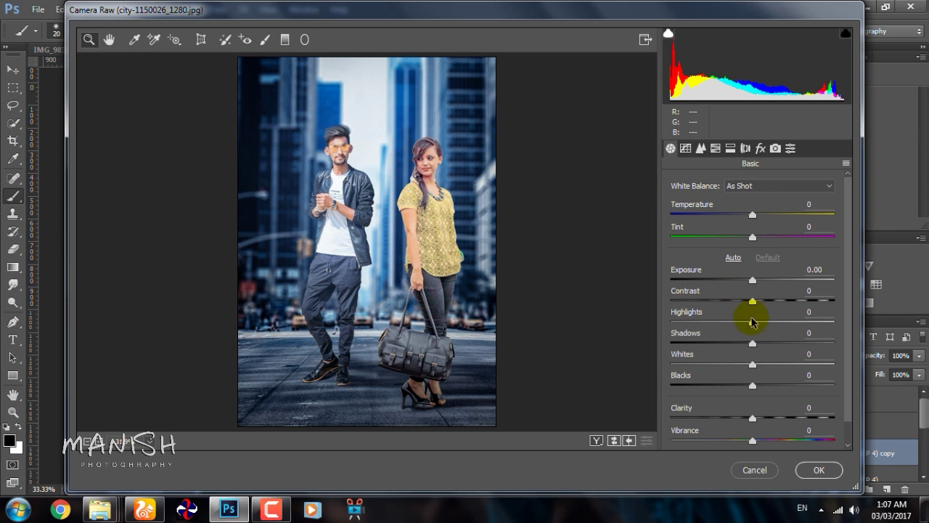
{"action": "mouse_move", "coordinate": [752, 383]}
{"action": "left_mouse_down"}
{"action": "mouse_move", "coordinate": [788, 383]}
{"action": "mouse_move", "coordinate": [734, 359]}
{"action": "mouse_move", "coordinate": [777, 337]}
{"action": "mouse_move", "coordinate": [683, 314]}
{"action": "mouse_move", "coordinate": [697, 313]}
{"action": "left_mouse_up"}
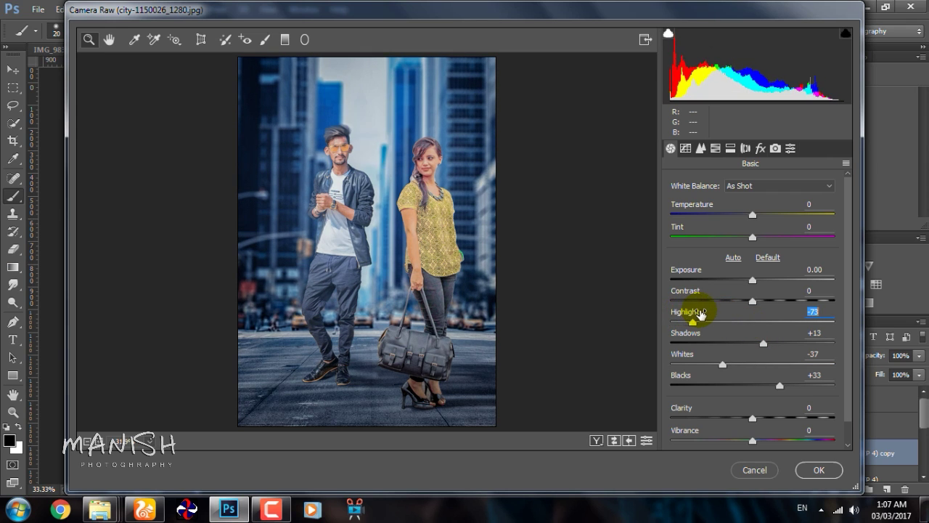
{"action": "left_click_drag", "start_coordinate": [753, 301], "coordinate": [756, 299]}
{"action": "left_click", "coordinate": [775, 433]}
{"action": "left_click_drag", "start_coordinate": [775, 436], "coordinate": [771, 439]}
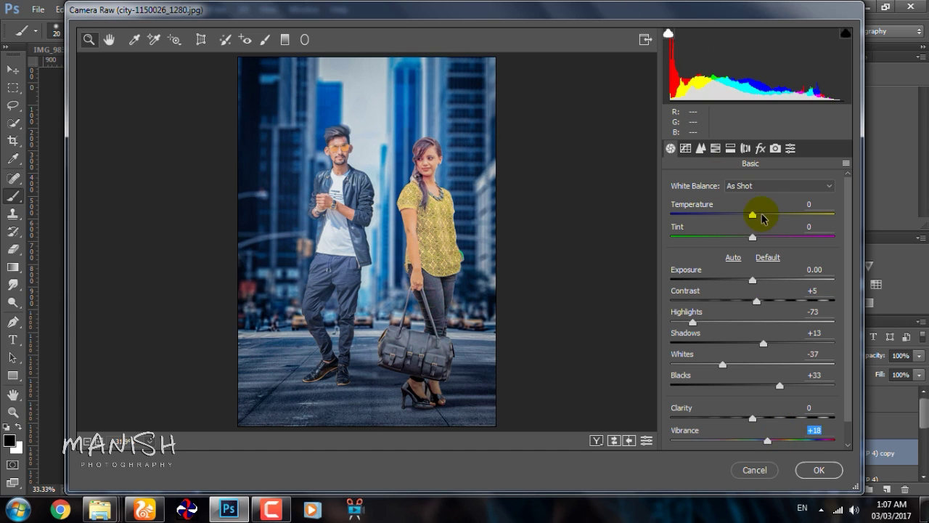
Adjust the Tone Curve to Highlights +4 and Darks -6
{"action": "left_click", "coordinate": [686, 148]}
{"action": "mouse_move", "coordinate": [780, 390]}
{"action": "left_mouse_down"}
{"action": "mouse_move", "coordinate": [836, 394]}
{"action": "mouse_move", "coordinate": [783, 390]}
{"action": "mouse_move", "coordinate": [788, 419]}
{"action": "mouse_move", "coordinate": [763, 416]}
{"action": "mouse_move", "coordinate": [774, 438]}
{"action": "mouse_move", "coordinate": [747, 428]}
{"action": "mouse_move", "coordinate": [755, 431]}
{"action": "left_mouse_up"}
{"action": "scroll", "coordinate": [755, 431], "scroll_direction": "down", "scroll_amount": 1}
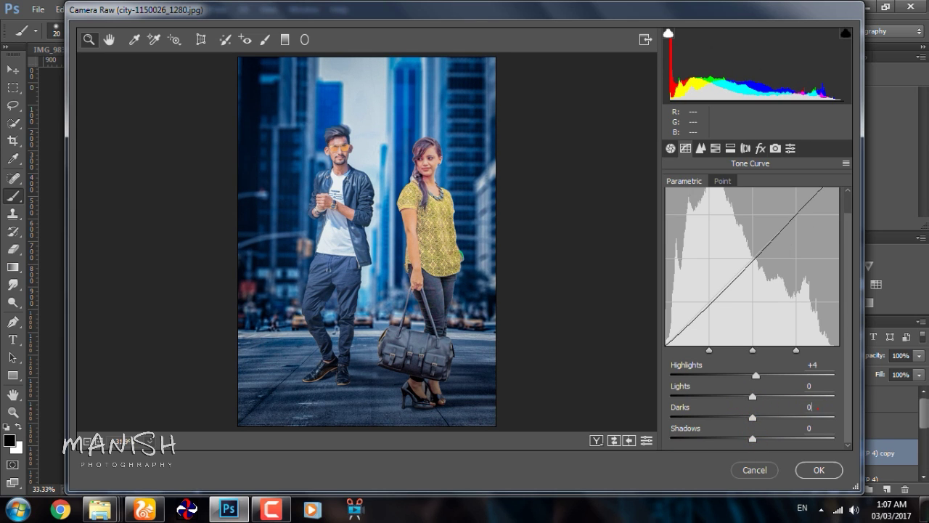
{"action": "mouse_move", "coordinate": [753, 408]}
{"action": "left_mouse_down"}
{"action": "mouse_move", "coordinate": [738, 427]}
{"action": "mouse_move", "coordinate": [746, 427]}
{"action": "left_mouse_up"}
Zoom in on the man's face and set Luminance noise reduction to 89
{"action": "left_click", "coordinate": [702, 149]}
{"action": "left_click", "coordinate": [360, 138]}
{"action": "left_click", "coordinate": [332, 150]}
{"action": "left_click", "coordinate": [331, 218]}
{"action": "left_click", "coordinate": [344, 280]}
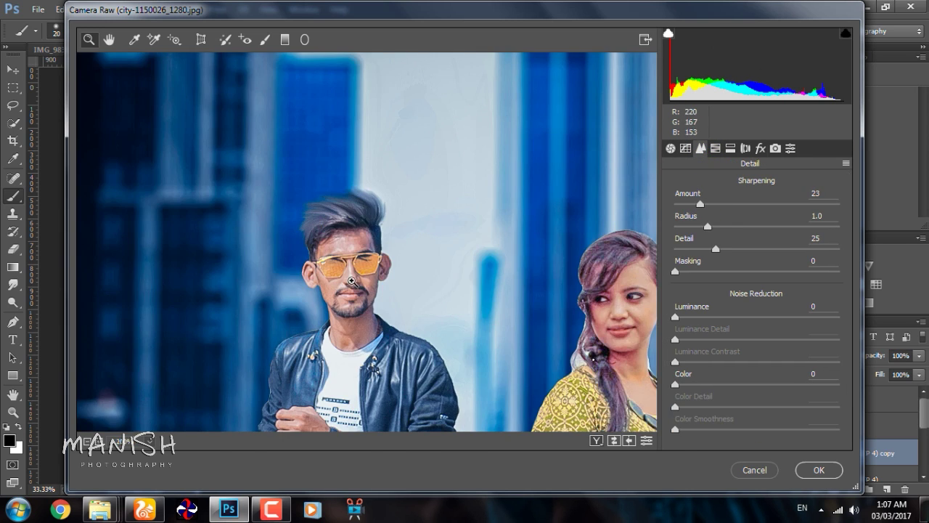
{"action": "left_click_drag", "start_coordinate": [730, 317], "coordinate": [816, 317]}
{"action": "left_click", "coordinate": [421, 255], "text": "alt"}
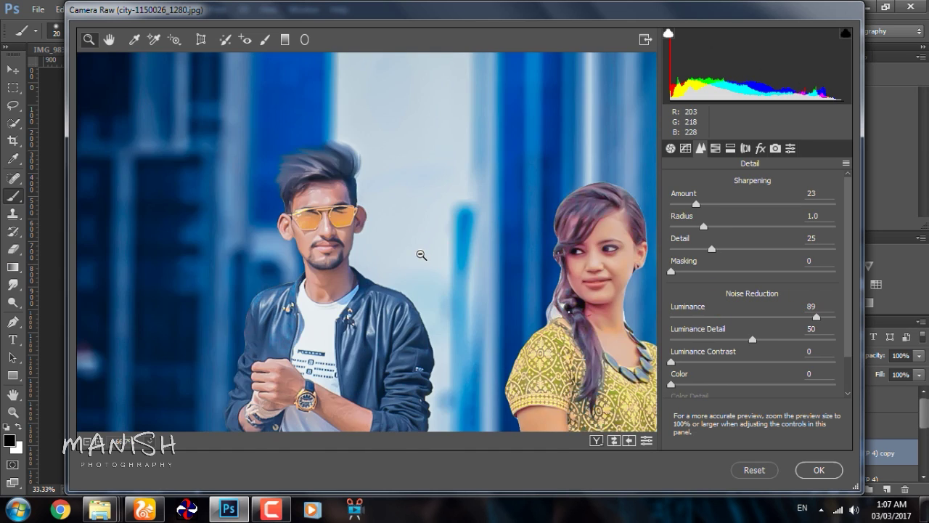
{"action": "left_click", "coordinate": [422, 255], "text": "alt"}
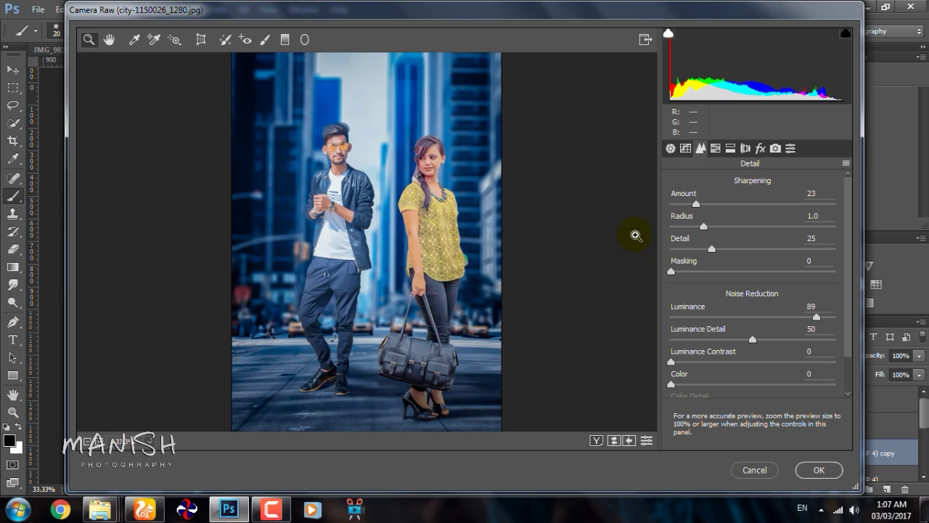
In HSL Luminance, brighten Reds to +3 and Oranges to +9
{"action": "left_click", "coordinate": [715, 148]}
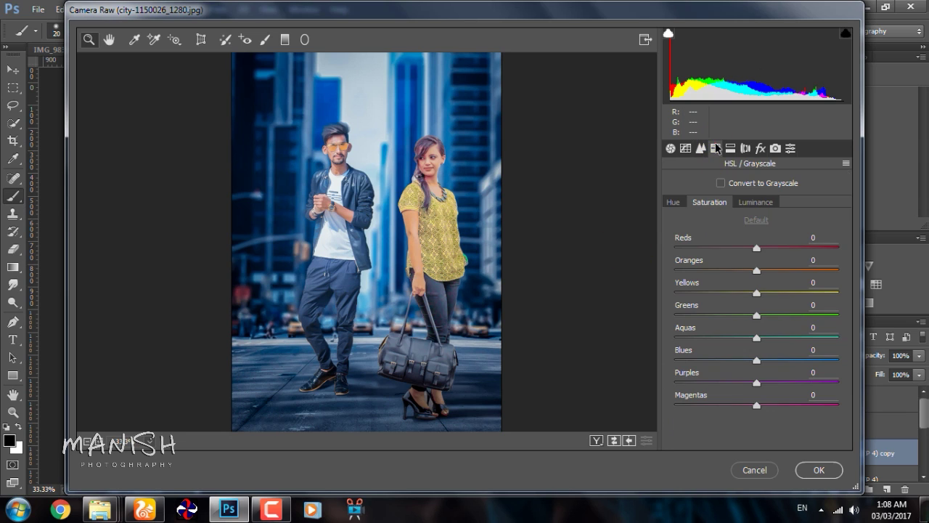
{"action": "left_click", "coordinate": [756, 203]}
{"action": "left_click", "coordinate": [772, 243]}
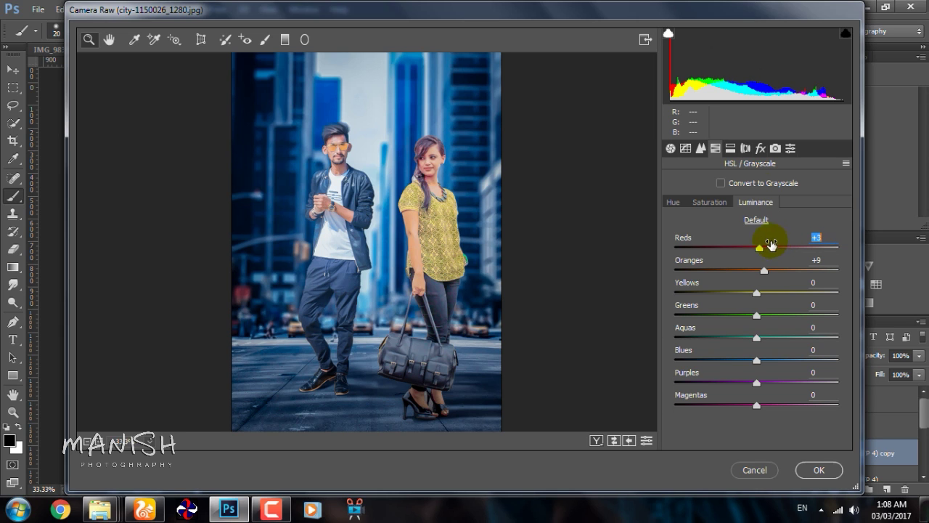
Set Camera Calibration Blue Primary to hue −8, saturation +18, and apply the filter
{"action": "left_click", "coordinate": [775, 148]}
{"action": "mouse_move", "coordinate": [757, 425]}
{"action": "left_mouse_down"}
{"action": "mouse_move", "coordinate": [793, 422]}
{"action": "mouse_move", "coordinate": [772, 398]}
{"action": "left_mouse_up"}
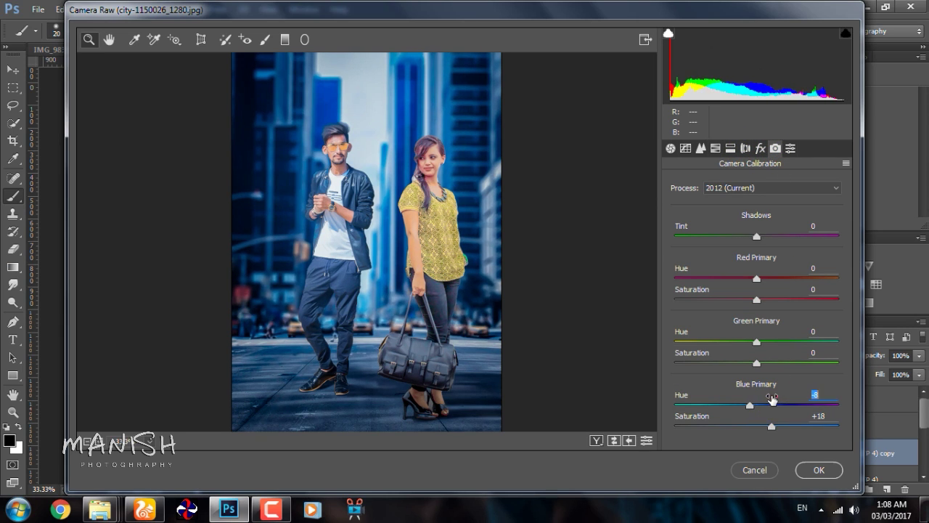
{"action": "left_click", "coordinate": [819, 469]}
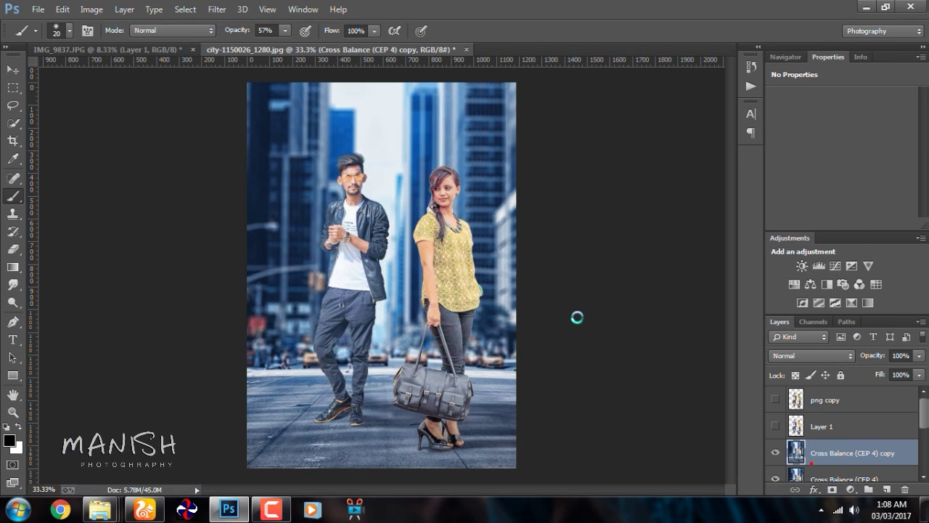
Duplicate the graded layer and add a Color Lookup adjustment using the Abstract Sienna-Blue look
{"action": "left_click_drag", "start_coordinate": [799, 450], "coordinate": [884, 489]}
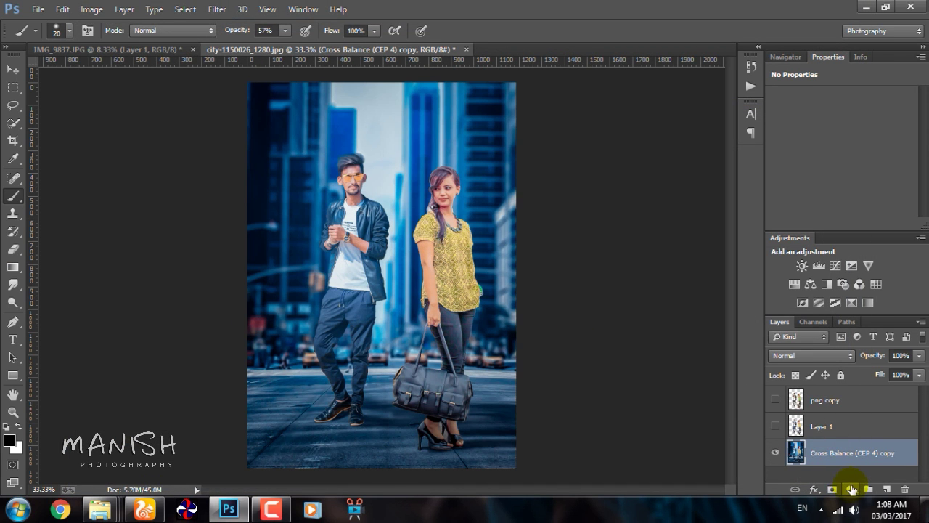
{"action": "left_click", "coordinate": [876, 284]}
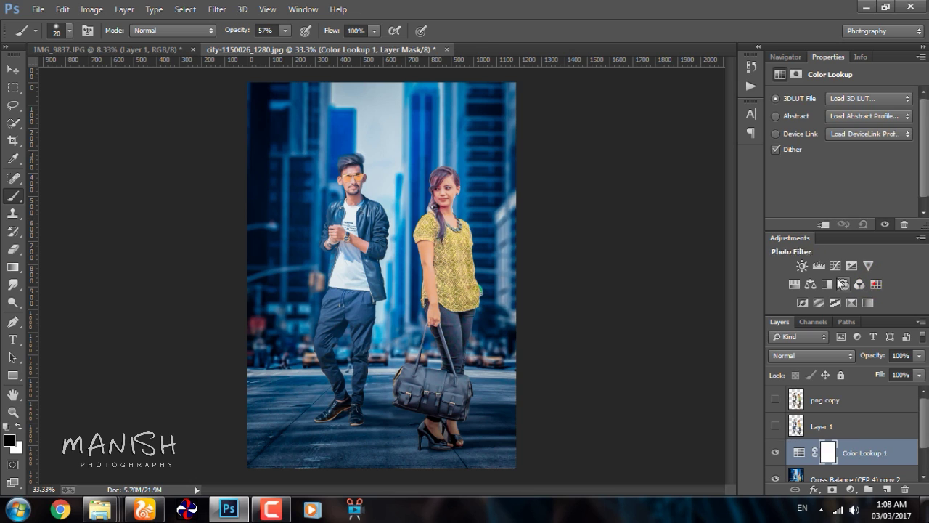
{"action": "left_click", "coordinate": [858, 119]}
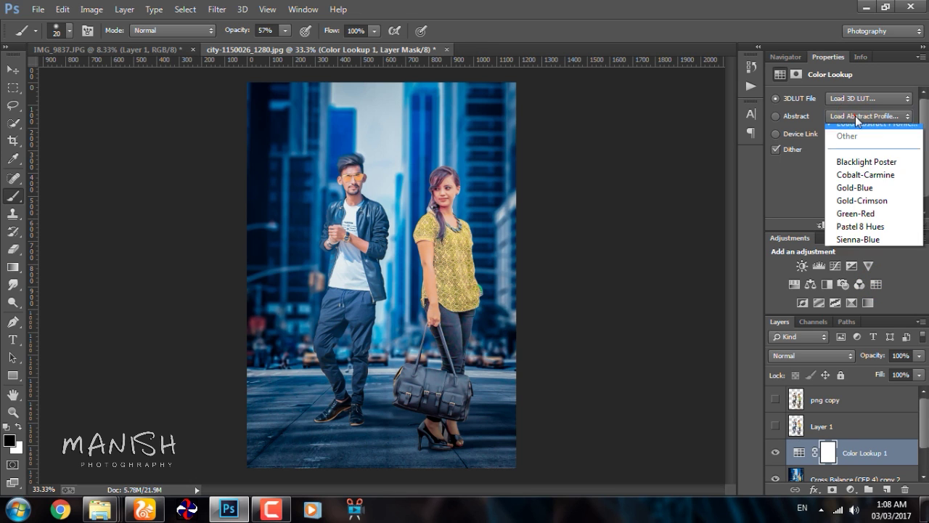
{"action": "left_click", "coordinate": [859, 170]}
{"action": "key", "text": "Down"}
{"action": "key", "text": "Down"}
{"action": "key", "text": "Down"}
{"action": "key", "text": "Down"}
{"action": "key", "text": "Down"}
{"action": "key", "text": "Down"}
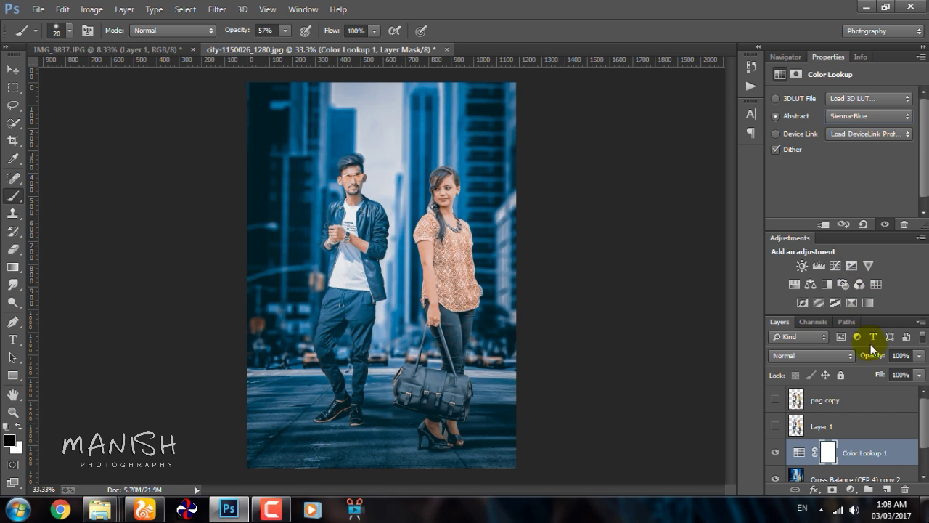
{"action": "left_click", "coordinate": [863, 479]}
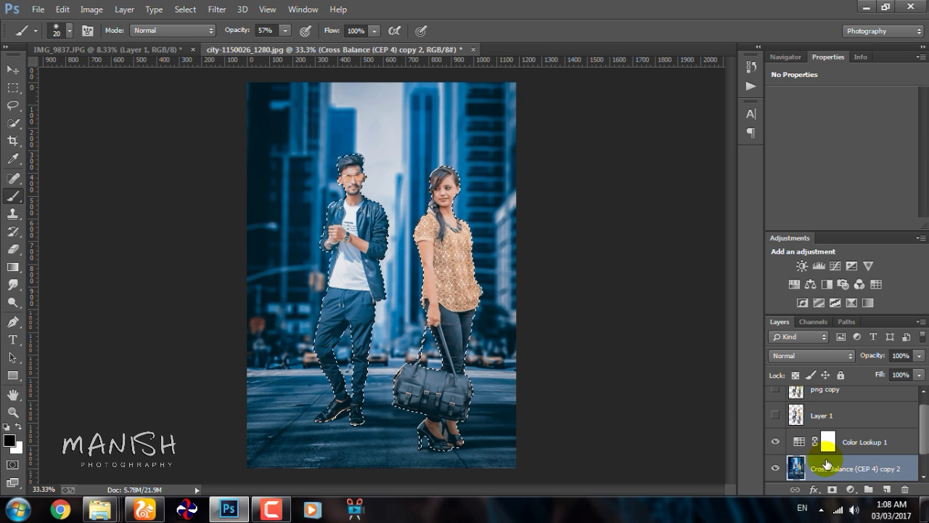
Stamp the visible layers into Layer 4 and move it above Color Lookup 1
{"action": "key", "text": "ctrl+alt+shift+e"}
{"action": "key", "text": "ctrl+shift+alt+n"}
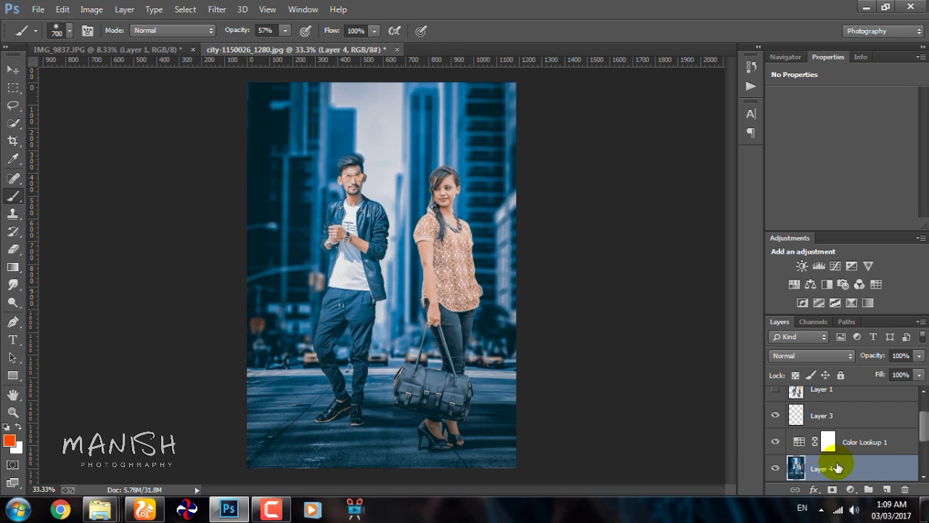
{"action": "left_click_drag", "start_coordinate": [858, 462], "coordinate": [824, 421]}
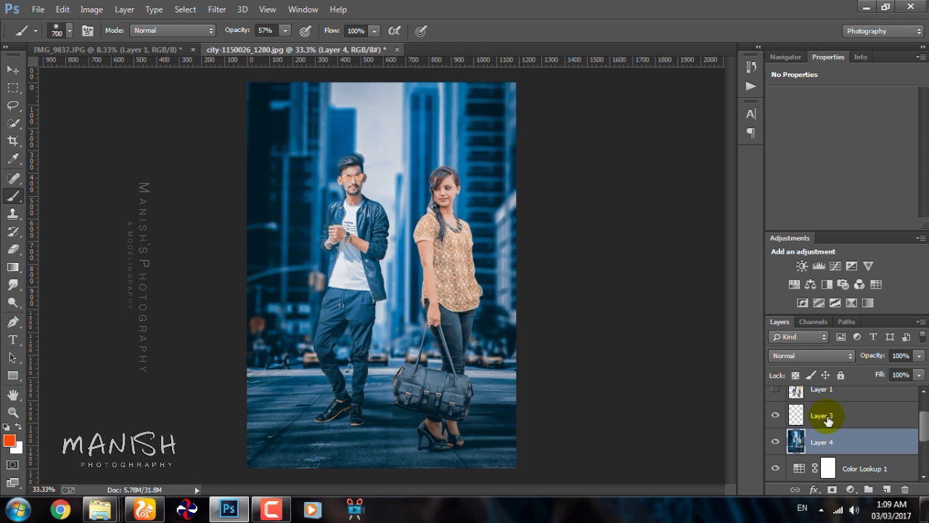
{"action": "left_click", "coordinate": [828, 419]}
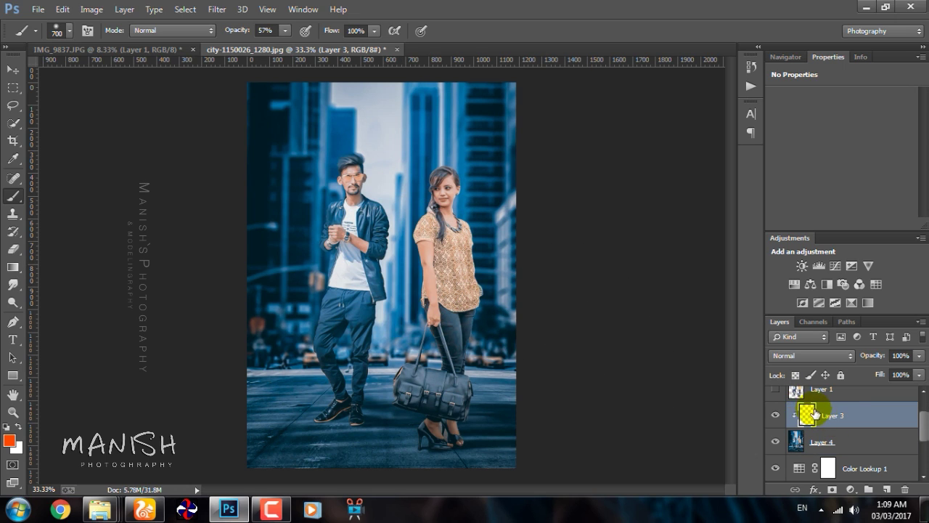
{"action": "left_click", "coordinate": [823, 442]}
Copy the people onto Layer 5 with Layer 3 above it, undoing a test glow dab
{"action": "key", "text": "ctrl+alt+shift+e"}
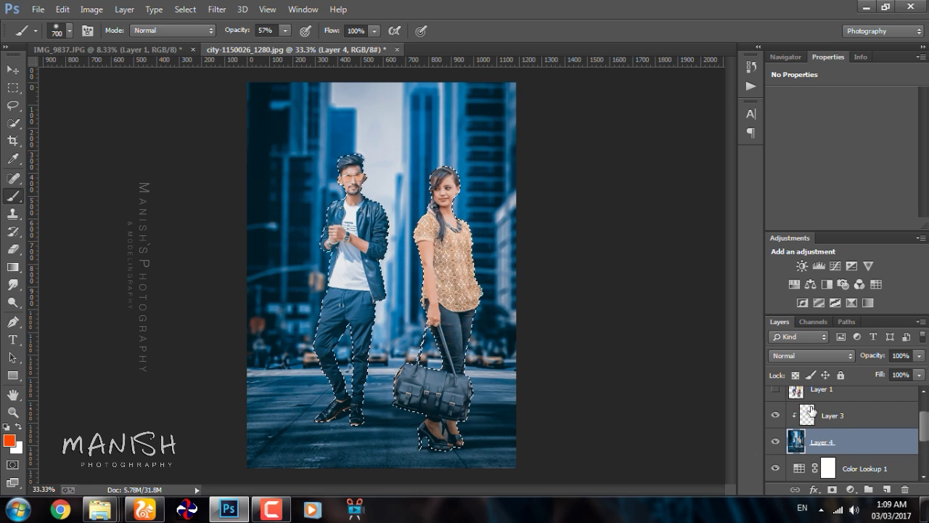
{"action": "mouse_move", "coordinate": [832, 435]}
{"action": "left_mouse_down"}
{"action": "mouse_move", "coordinate": [809, 409]}
{"action": "mouse_move", "coordinate": [905, 490]}
{"action": "left_mouse_up"}
{"action": "left_click", "coordinate": [806, 415]}
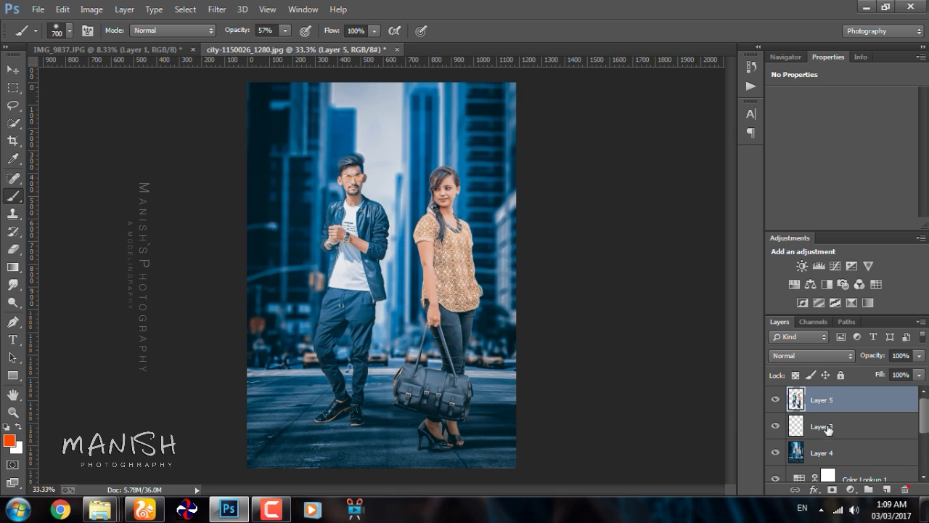
{"action": "left_click_drag", "start_coordinate": [801, 431], "coordinate": [818, 410]}
{"action": "left_click", "coordinate": [375, 252]}
{"action": "key", "text": "ctrl+z"}
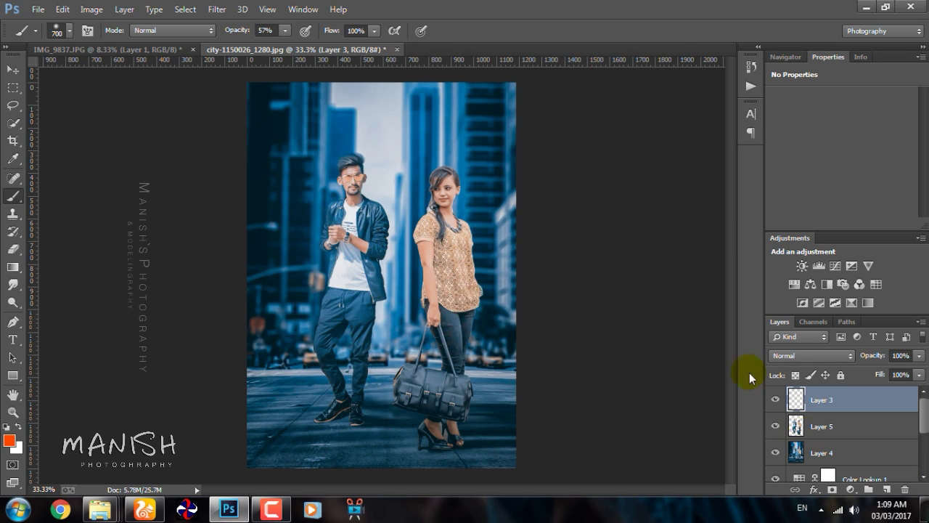
Paint an orange glow with a peach centre between the couple at 100% brush opacity
{"action": "left_click_drag", "start_coordinate": [239, 30], "coordinate": [273, 29]}
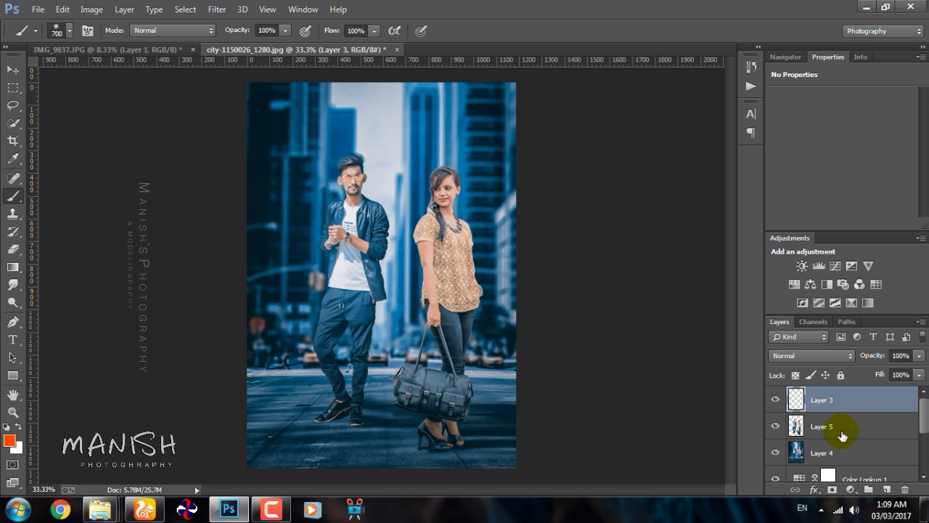
{"action": "left_click_drag", "start_coordinate": [838, 432], "coordinate": [830, 398]}
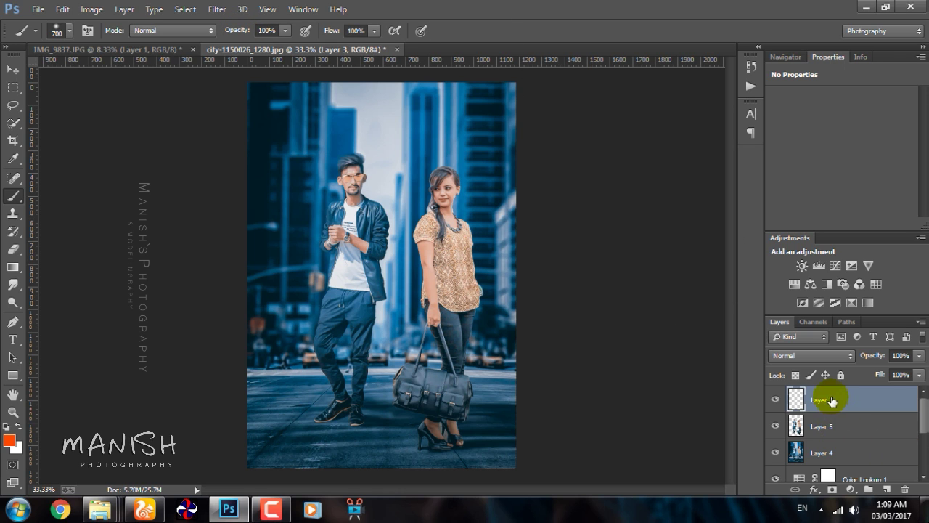
{"action": "left_click", "coordinate": [402, 262]}
{"action": "left_click", "coordinate": [9, 440]}
{"action": "left_click", "coordinate": [556, 252]}
{"action": "key", "text": "Return"}
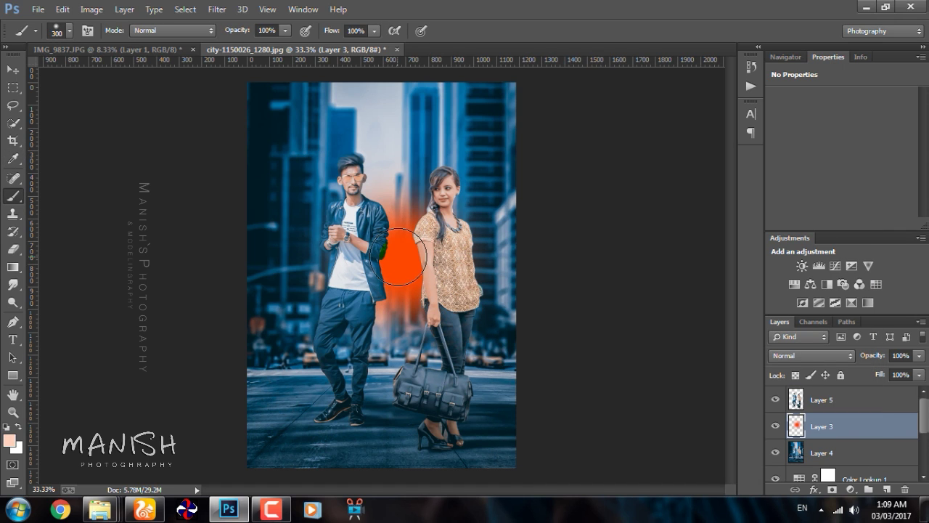
{"action": "left_click", "coordinate": [399, 258]}
Set the glow layer to Screen blending and scale it up to about 125%
{"action": "left_click", "coordinate": [812, 354]}
{"action": "left_click", "coordinate": [791, 114]}
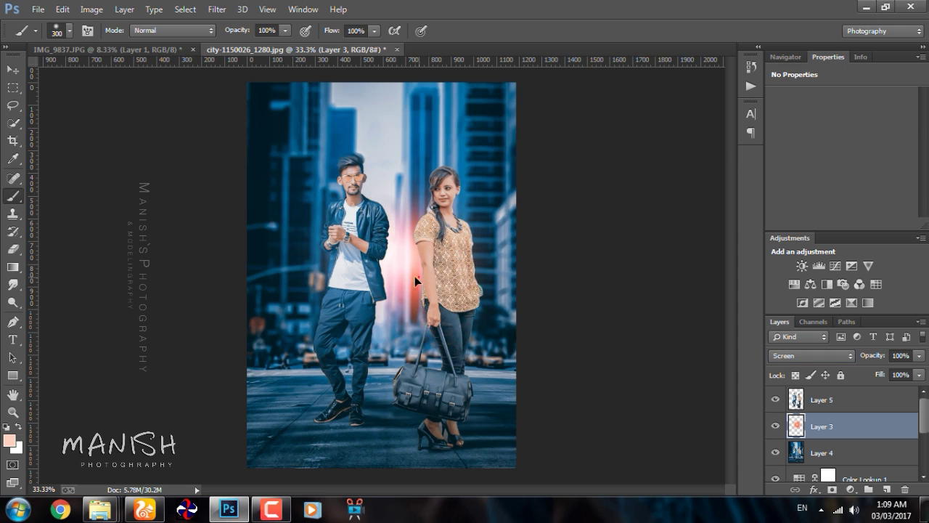
{"action": "key", "text": "ctrl+t"}
{"action": "left_click_drag", "start_coordinate": [513, 387], "coordinate": [543, 418]}
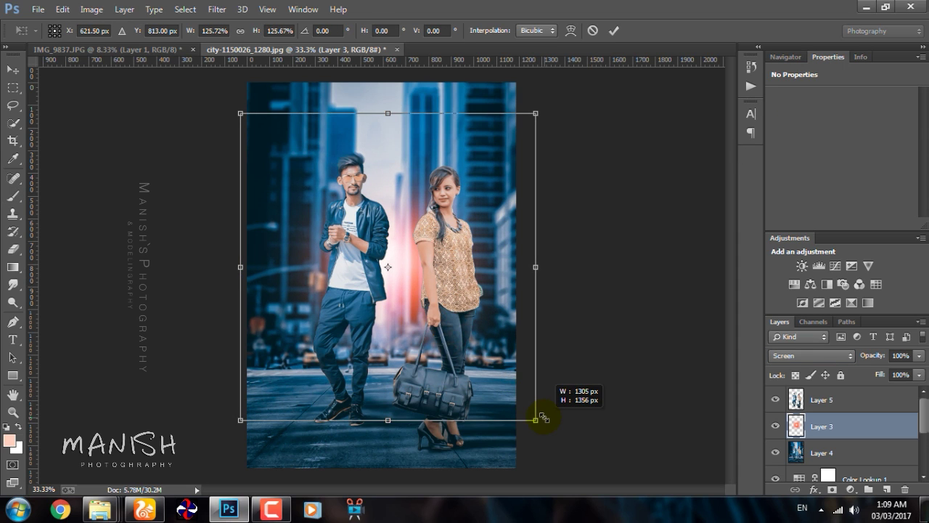
{"action": "key", "text": "Return"}
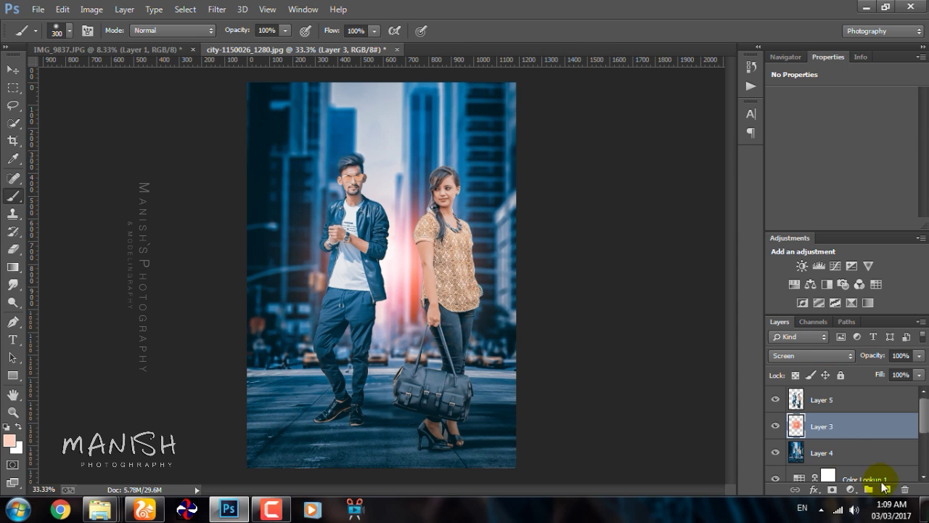
{"action": "key", "text": "alt+bracketright"}
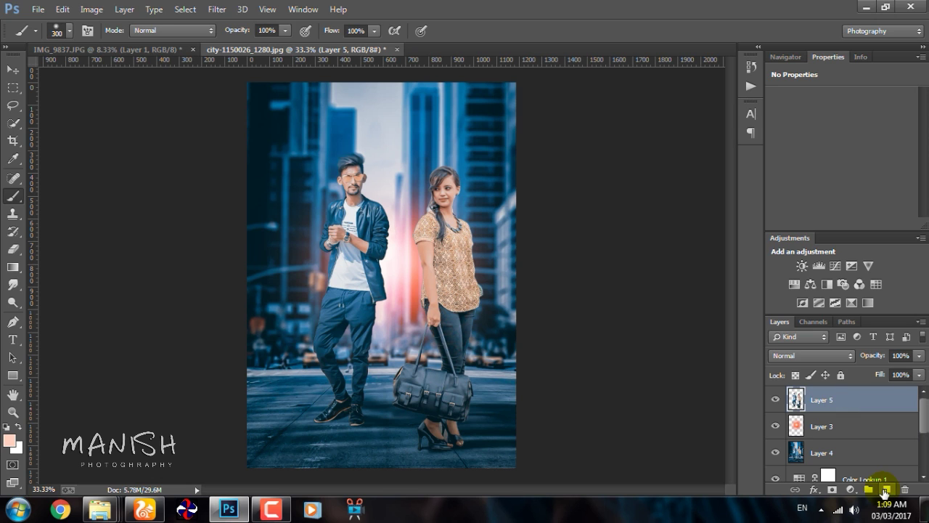
Add a new layer clipped to Layer 5 and pick an orange-red brush colour
{"action": "left_click", "coordinate": [886, 488]}
{"action": "left_click", "coordinate": [799, 413], "text": "alt"}
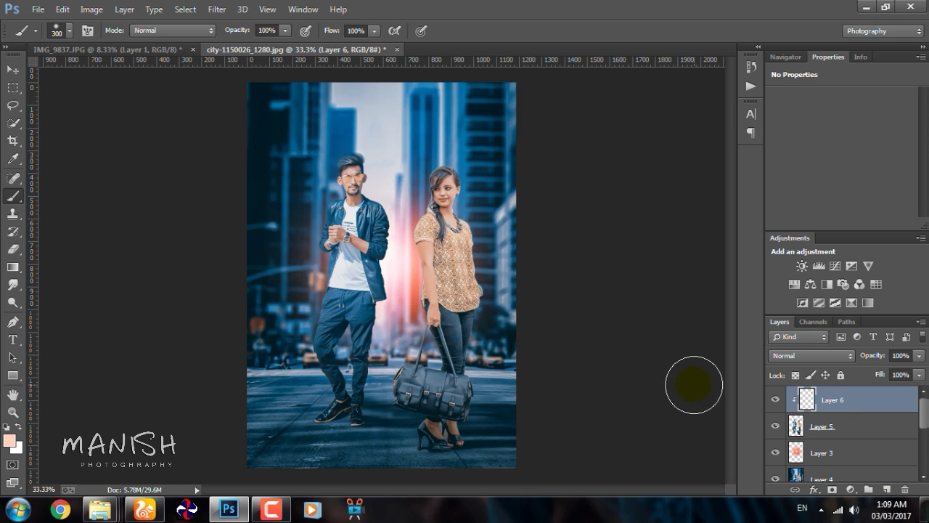
{"action": "key", "text": "ctrl+plus"}
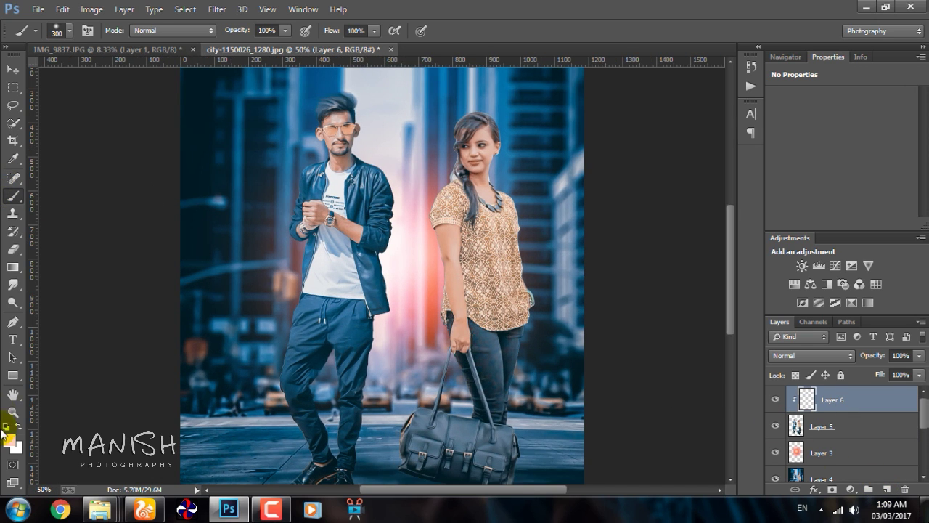
{"action": "left_click", "coordinate": [10, 443]}
{"action": "left_click", "coordinate": [645, 281]}
{"action": "left_click", "coordinate": [848, 183]}
{"action": "key", "text": "bracketleft"}
{"action": "key", "text": "bracketleft"}
{"action": "key", "text": "bracketleft"}
{"action": "key", "text": "bracketleft"}
{"action": "key", "text": "bracketleft"}
{"action": "key", "text": "bracketleft"}
Paint rim light along the man's jacket and trousers and the woman's hair, arm and bag
{"action": "mouse_move", "coordinate": [366, 155]}
{"action": "left_mouse_down"}
{"action": "mouse_move", "coordinate": [394, 193]}
{"action": "mouse_move", "coordinate": [396, 249]}
{"action": "mouse_move", "coordinate": [379, 336]}
{"action": "left_mouse_up"}
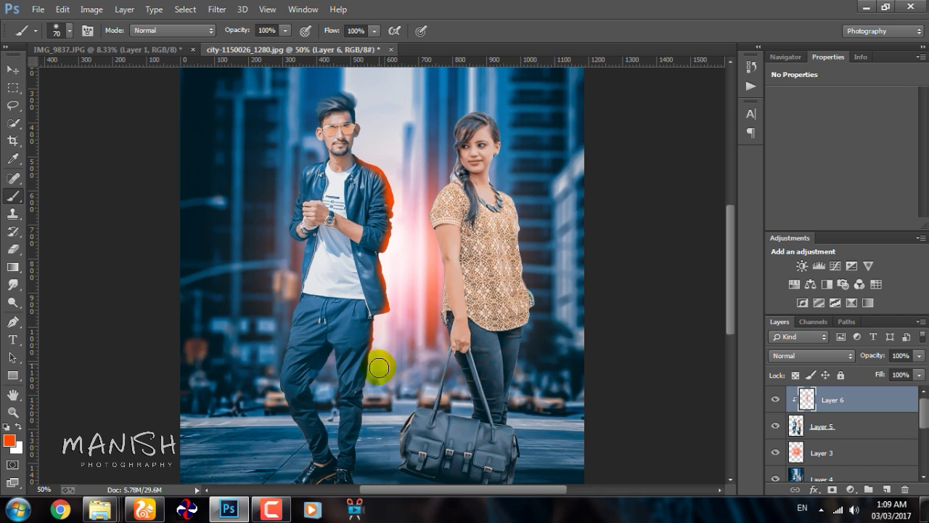
{"action": "key", "text": "bracketleft"}
{"action": "left_click", "coordinate": [333, 370]}
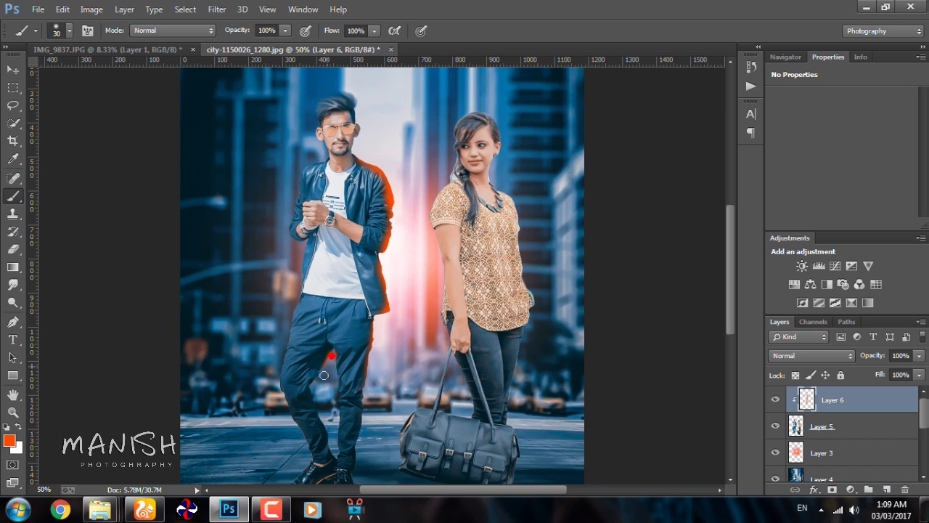
{"action": "key", "text": "bracketright"}
{"action": "key", "text": "bracketright"}
{"action": "key", "text": "bracketright"}
{"action": "left_click_drag", "start_coordinate": [426, 207], "coordinate": [446, 135]}
{"action": "left_click", "coordinate": [426, 205]}
{"action": "left_click_drag", "start_coordinate": [426, 205], "coordinate": [427, 335]}
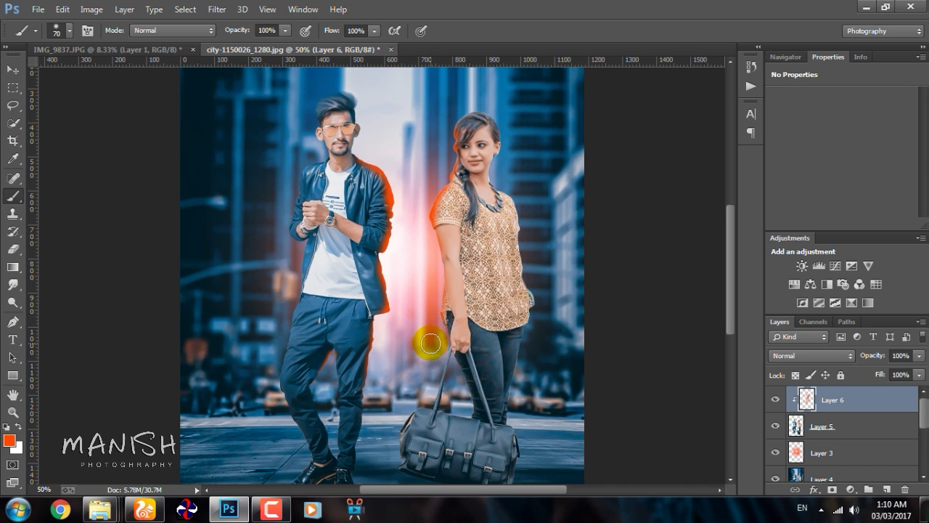
{"action": "left_click_drag", "start_coordinate": [415, 387], "coordinate": [404, 433]}
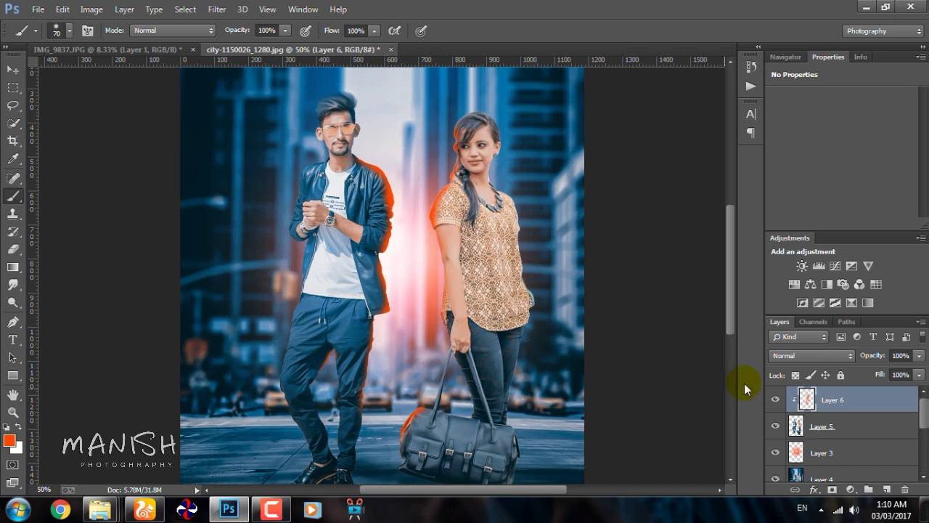
Set Layer 6 to Screen blending at 70% opacity
{"action": "left_click", "coordinate": [816, 355]}
{"action": "left_click", "coordinate": [784, 114]}
{"action": "key", "text": "ctrl+minus"}
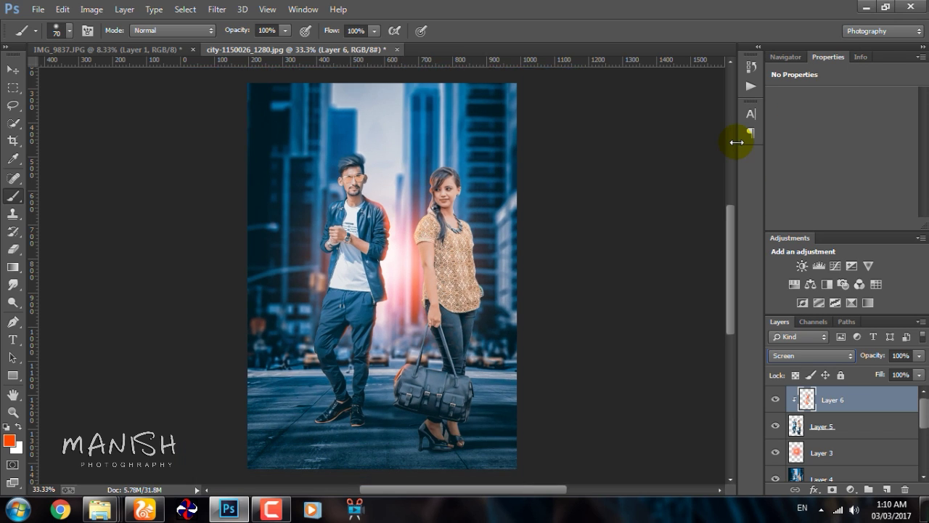
{"action": "left_click_drag", "start_coordinate": [878, 356], "coordinate": [853, 361]}
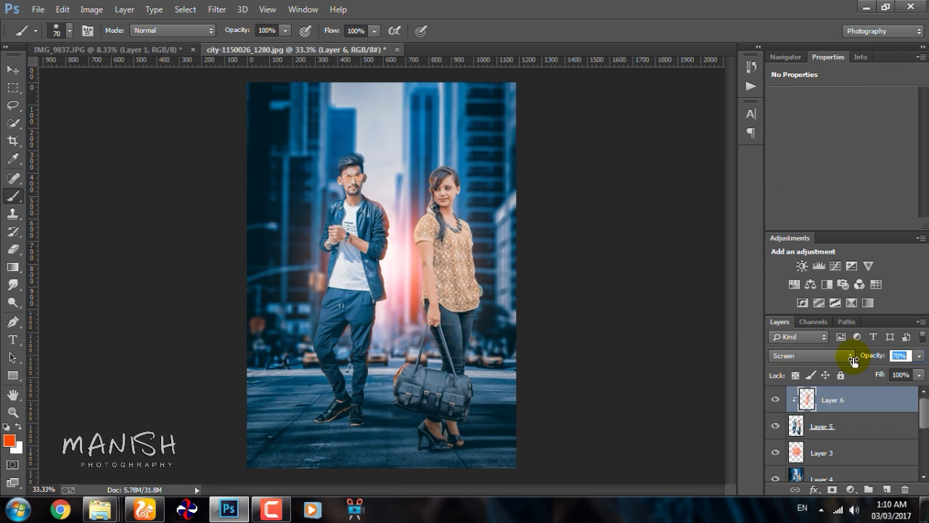
{"action": "left_click", "coordinate": [836, 446]}
{"action": "key", "text": "ctrl+minus"}
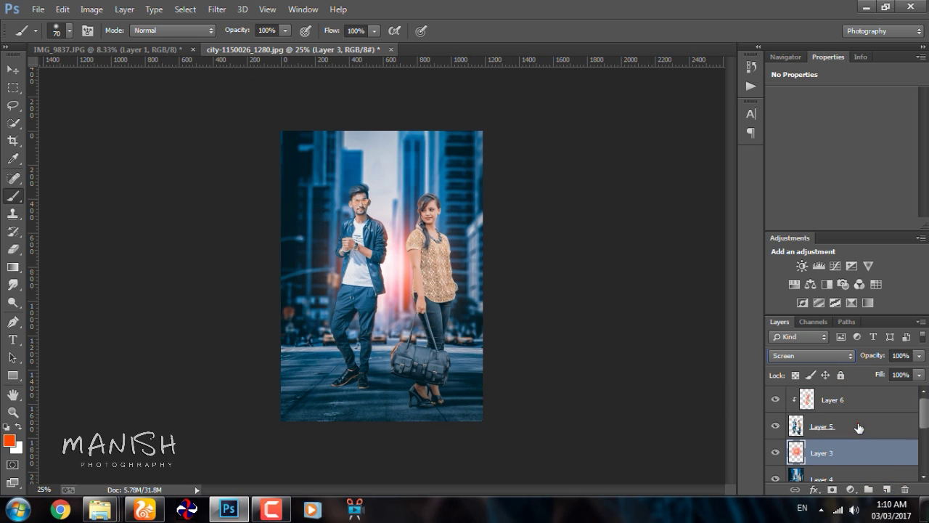
Add a new layer above Layer 6 and paint soft orange-red dabs between the couple
{"action": "left_click", "coordinate": [803, 426]}
{"action": "left_click", "coordinate": [855, 401]}
{"action": "left_click", "coordinate": [887, 489]}
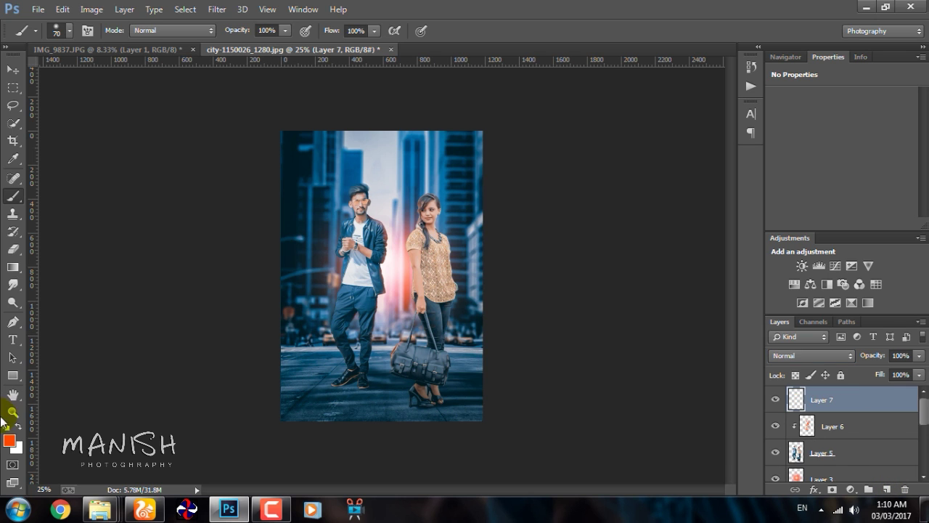
{"action": "left_click", "coordinate": [9, 440]}
{"action": "left_click", "coordinate": [600, 292]}
{"action": "left_click", "coordinate": [823, 242]}
{"action": "left_click_drag", "start_coordinate": [376, 250], "coordinate": [390, 252]}
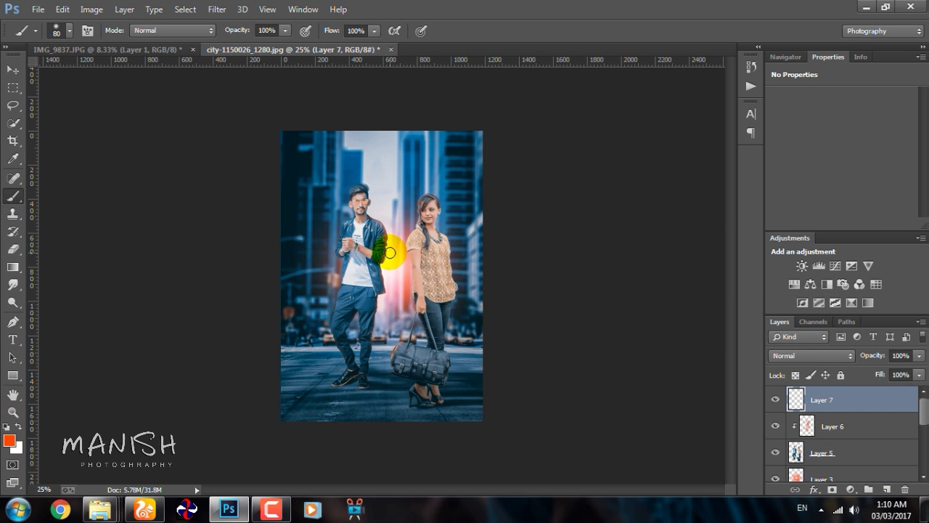
{"action": "key", "text": "bracketright"}
{"action": "key", "text": "bracketright"}
{"action": "key", "text": "bracketright"}
{"action": "left_click", "coordinate": [394, 251]}
Paint a brighter peach glow between the couple and set the layer to Screen blend
{"action": "left_click", "coordinate": [9, 440]}
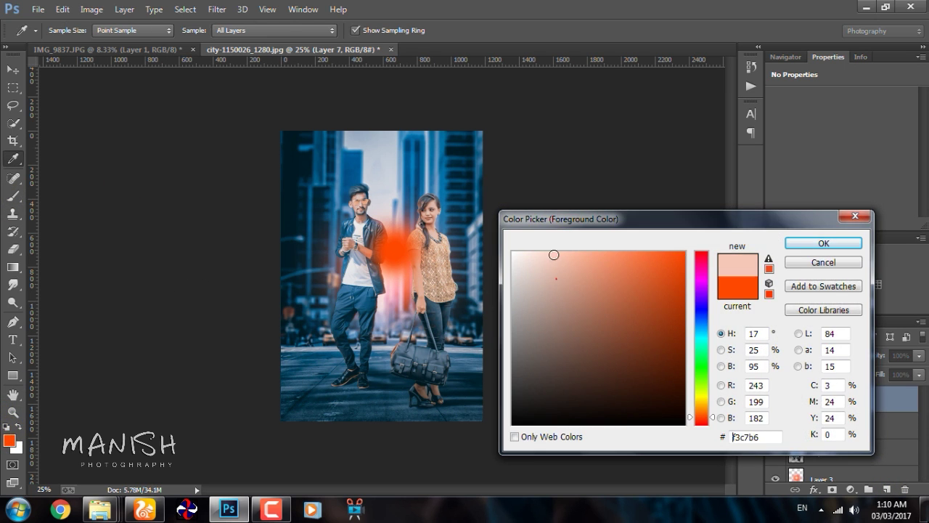
{"action": "left_click", "coordinate": [554, 254]}
{"action": "left_click", "coordinate": [823, 242]}
{"action": "key", "text": "bracketleft"}
{"action": "key", "text": "bracketleft"}
{"action": "key", "text": "bracketleft"}
{"action": "key", "text": "bracketleft"}
{"action": "left_click", "coordinate": [398, 250]}
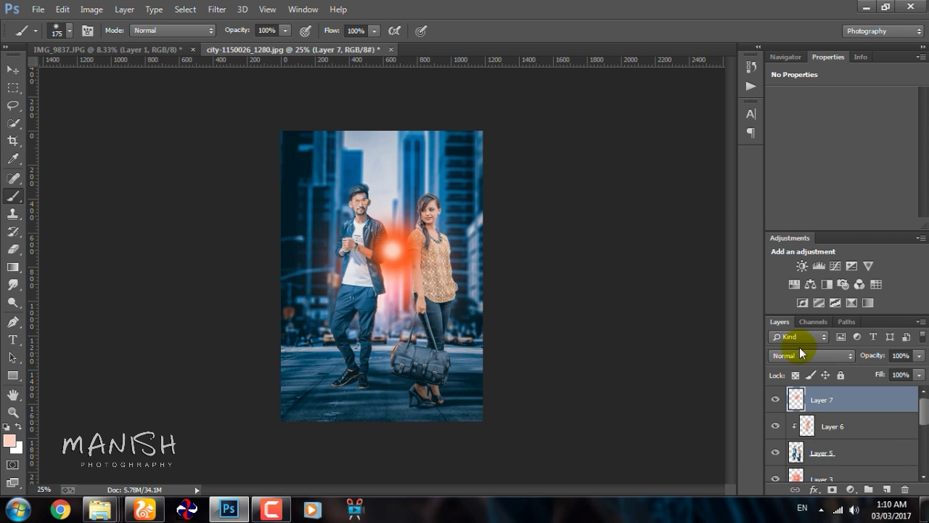
{"action": "left_click", "coordinate": [801, 355]}
{"action": "left_click", "coordinate": [785, 122]}
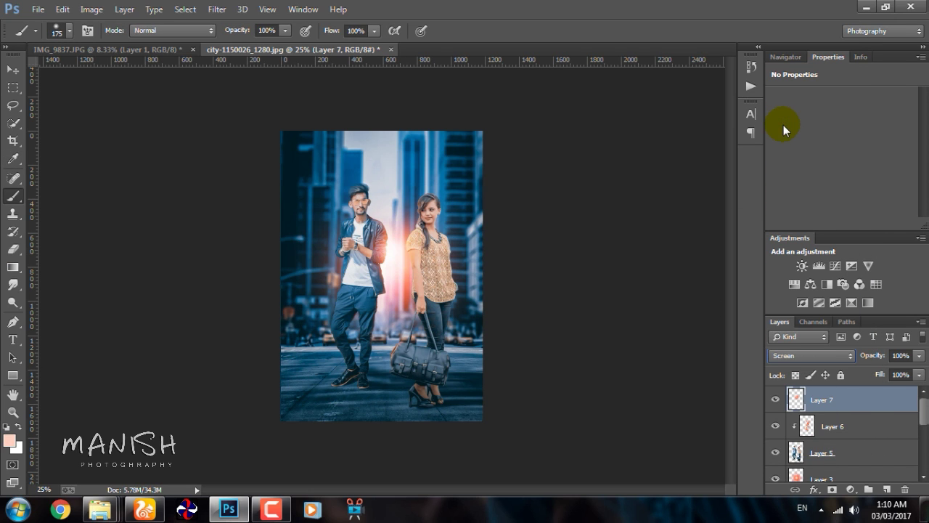
Squash the glow to about 62% height, shift it toward the woman, then stamp and duplicate visible layers
{"action": "key", "text": "ctrl+plus"}
{"action": "key", "text": "ctrl+t"}
{"action": "left_click_drag", "start_coordinate": [405, 249], "coordinate": [415, 265]}
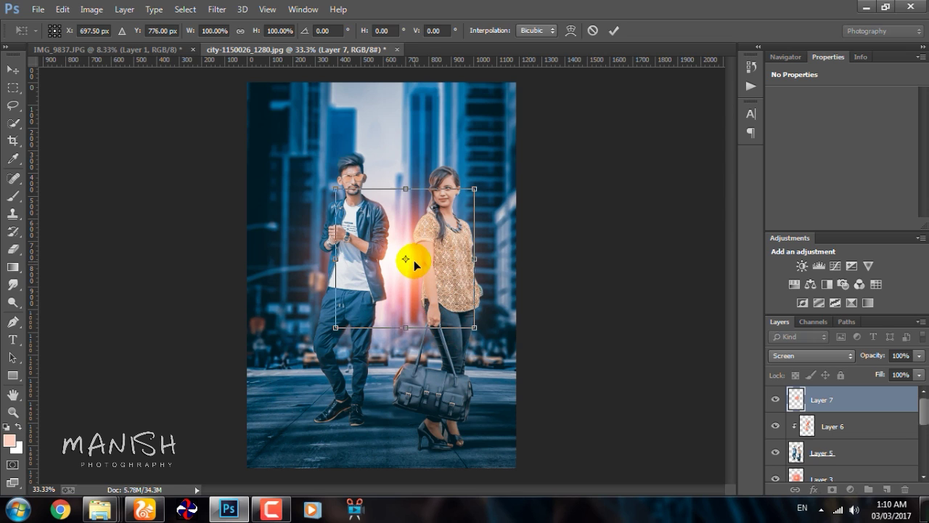
{"action": "left_click_drag", "start_coordinate": [405, 328], "coordinate": [403, 304]}
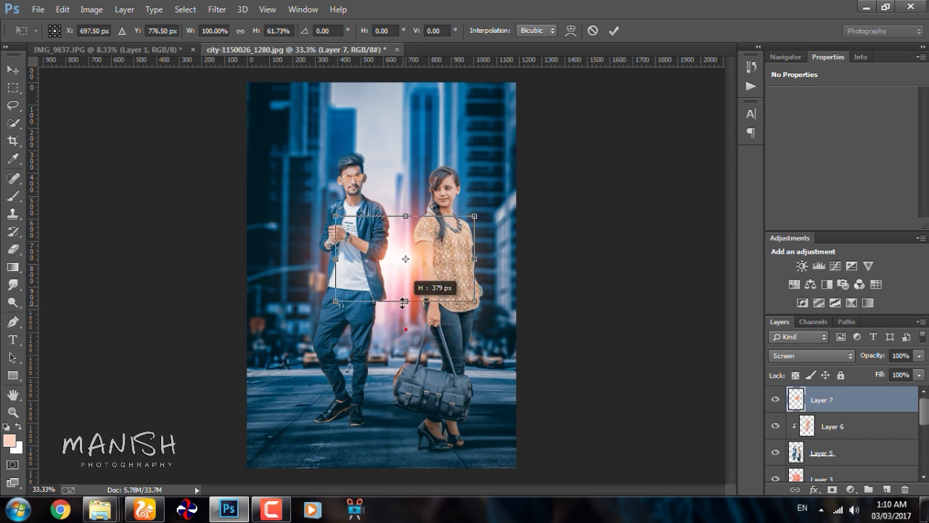
{"action": "key", "text": "Return"}
{"action": "key", "text": "b"}
{"action": "key", "text": "ctrl+minus"}
{"action": "left_click_drag", "start_coordinate": [394, 271], "coordinate": [421, 274]}
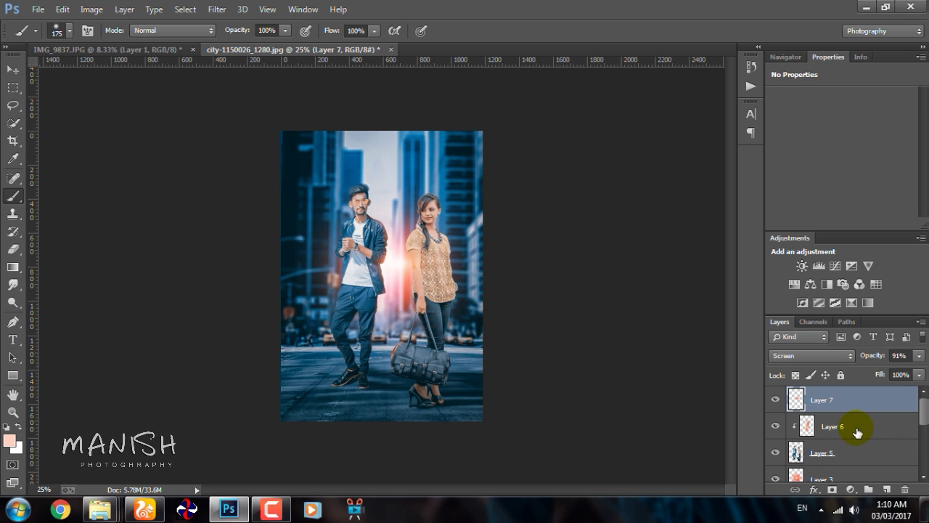
{"action": "key", "text": "ctrl+alt+shift+e"}
{"action": "key", "text": "ctrl+j"}
Run the Camera Raw Filter on the stamped copy with Clarity +27 and Vibrance +5
{"action": "left_click", "coordinate": [216, 8]}
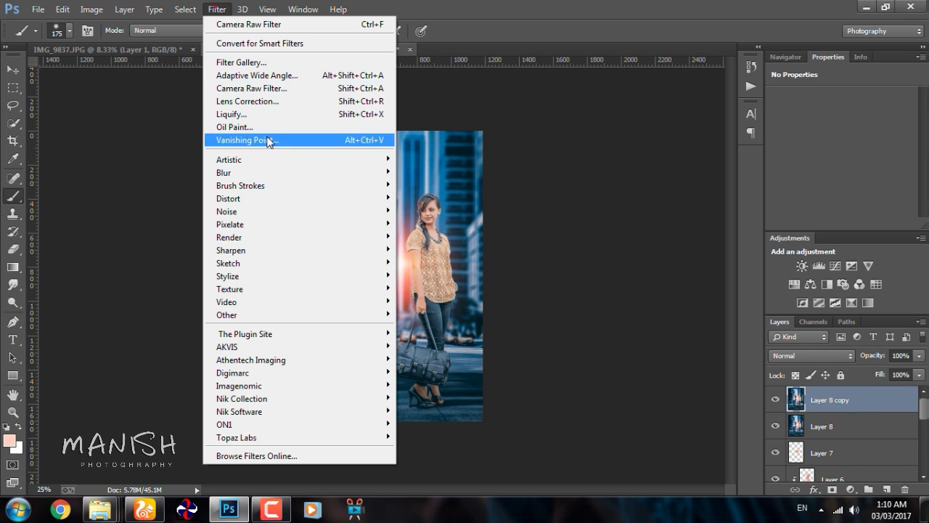
{"action": "left_click", "coordinate": [247, 88]}
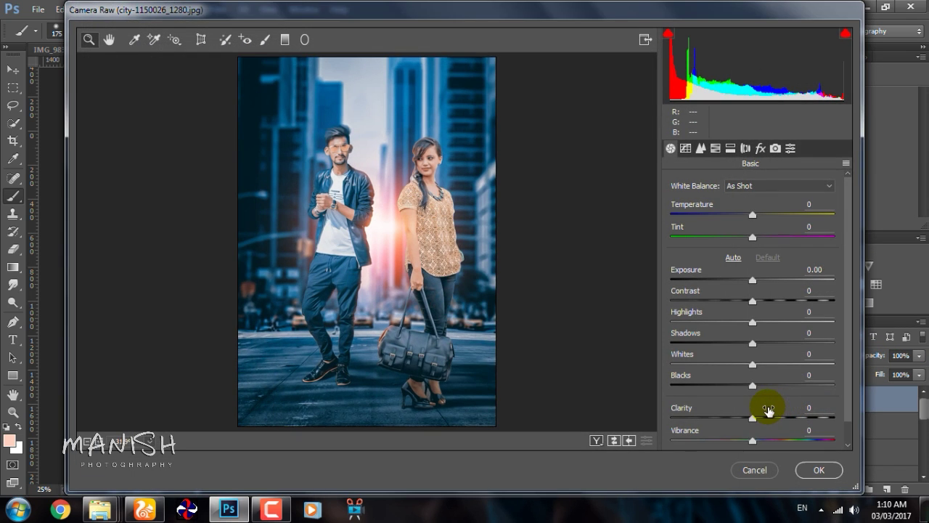
{"action": "left_click_drag", "start_coordinate": [767, 409], "coordinate": [787, 409]}
{"action": "left_click", "coordinate": [755, 439]}
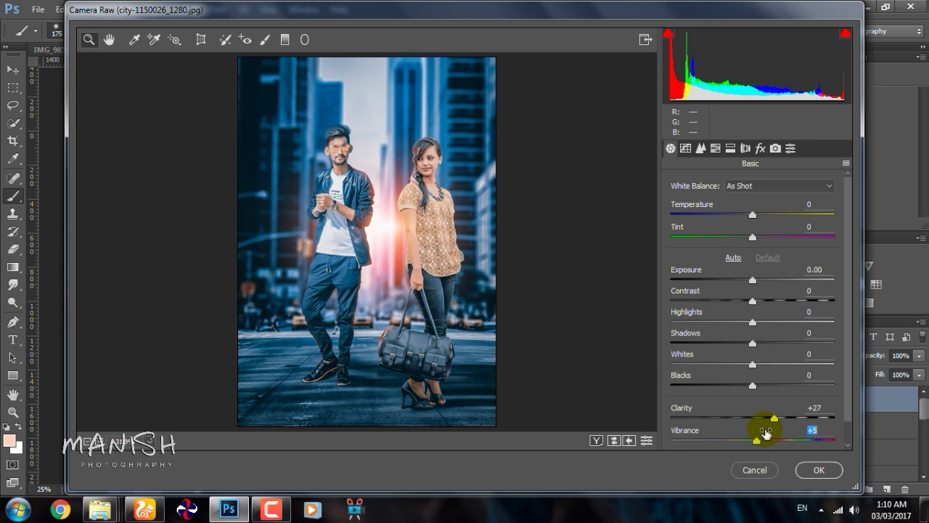
{"action": "left_click", "coordinate": [772, 417]}
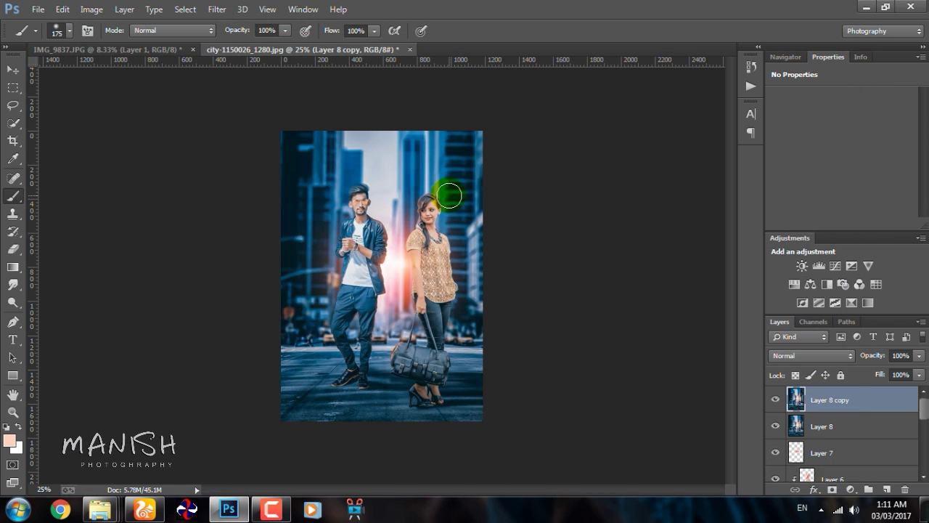
{"action": "left_click", "coordinate": [445, 196], "text": "ctrl"}
Zoom in on the man's head and smudge his hair strands outward at 75% strength
{"action": "left_click", "coordinate": [443, 194], "text": "ctrl"}
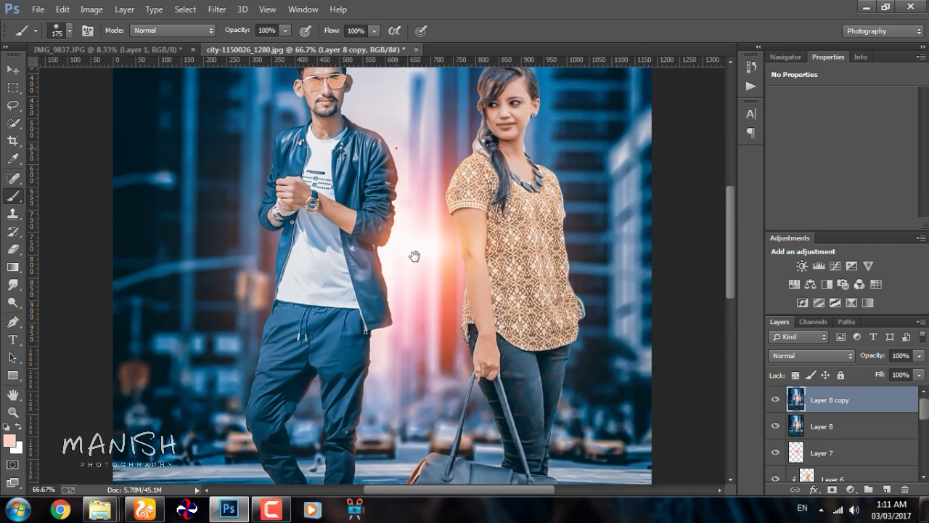
{"action": "left_click", "coordinate": [414, 256], "text": "ctrl"}
{"action": "left_click", "coordinate": [415, 256], "text": "ctrl"}
{"action": "left_click_drag", "start_coordinate": [429, 274], "coordinate": [500, 309]}
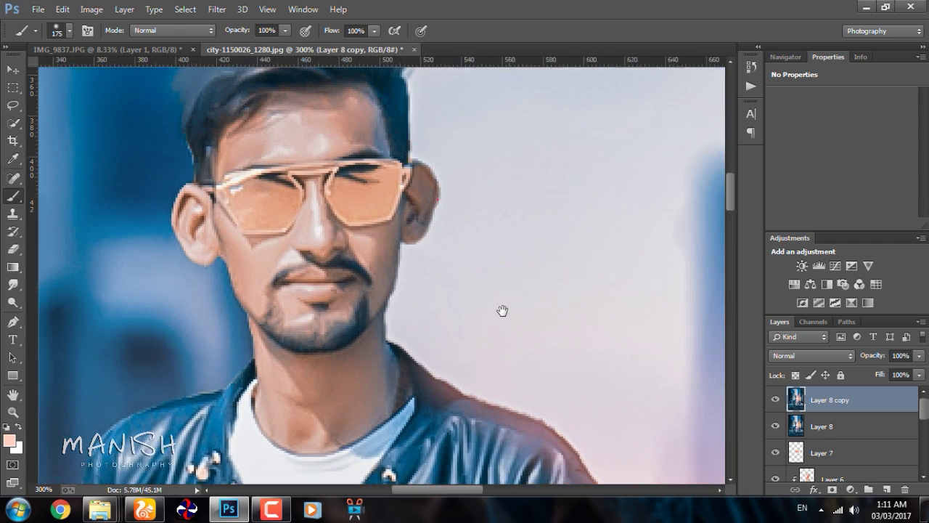
{"action": "left_click", "coordinate": [500, 310]}
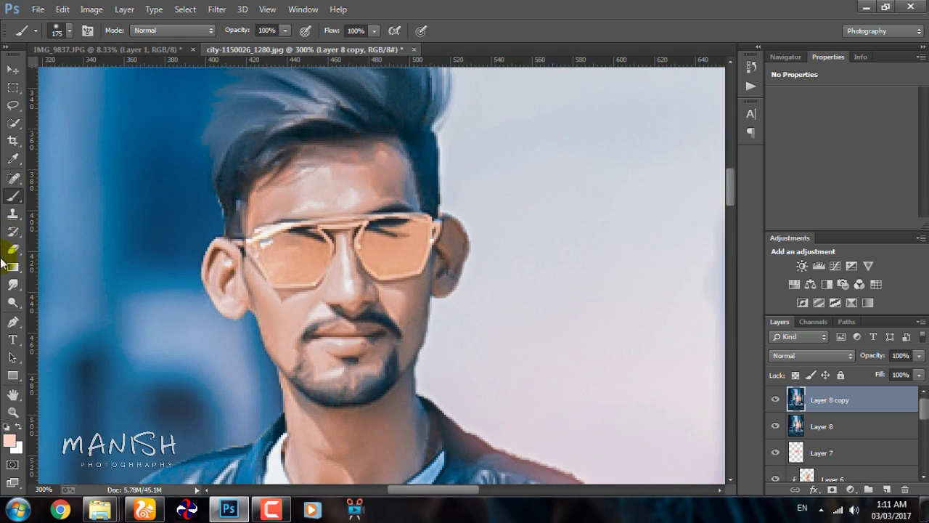
{"action": "left_click", "coordinate": [12, 285]}
{"action": "left_click_drag", "start_coordinate": [245, 150], "coordinate": [276, 247]}
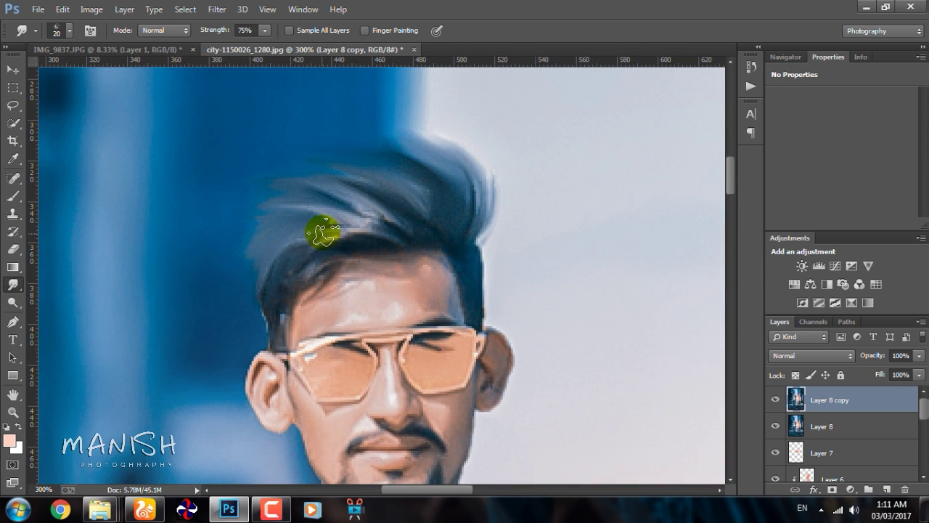
{"action": "left_click_drag", "start_coordinate": [326, 231], "coordinate": [278, 222]}
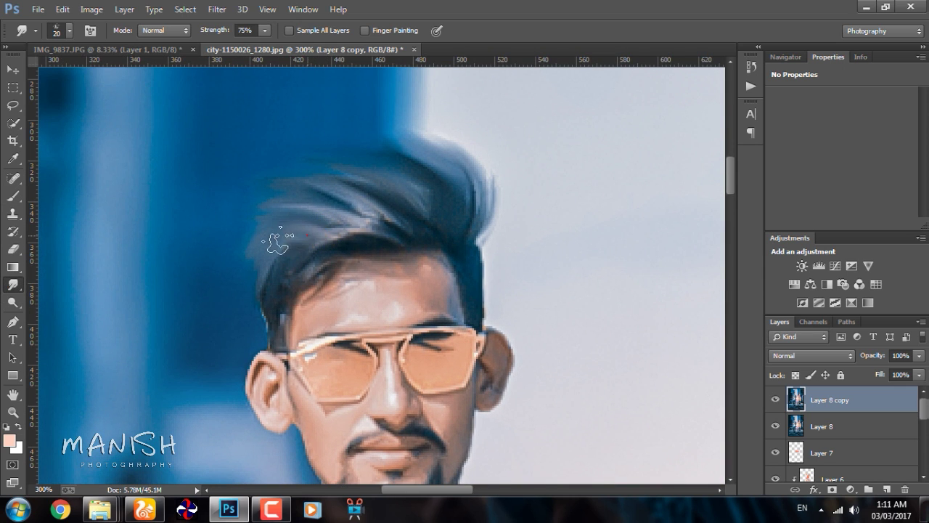
{"action": "scroll", "coordinate": [409, 213], "scroll_direction": "down", "scroll_amount": 1}
{"action": "scroll", "coordinate": [405, 228], "scroll_direction": "down", "scroll_amount": 1}
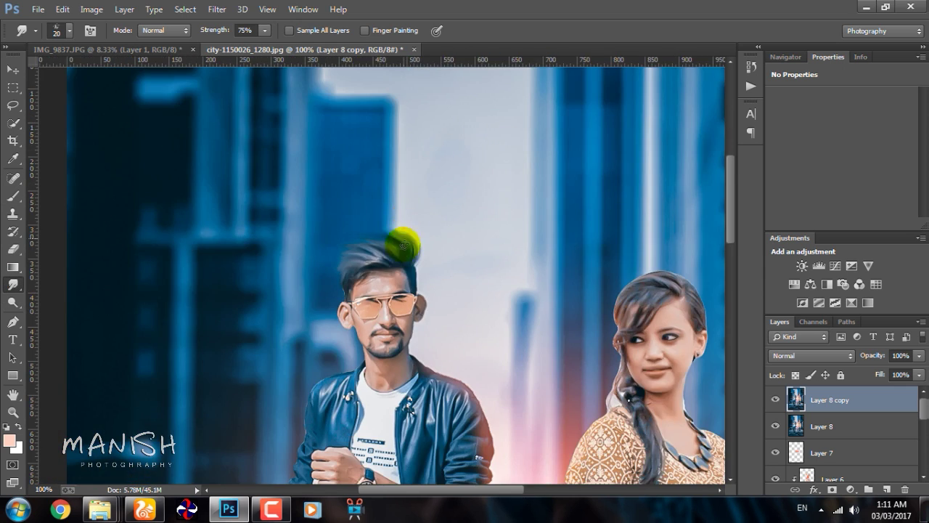
{"action": "scroll", "coordinate": [425, 243], "scroll_direction": "down", "scroll_amount": 2}
{"action": "scroll", "coordinate": [425, 243], "scroll_direction": "down", "scroll_amount": 3}
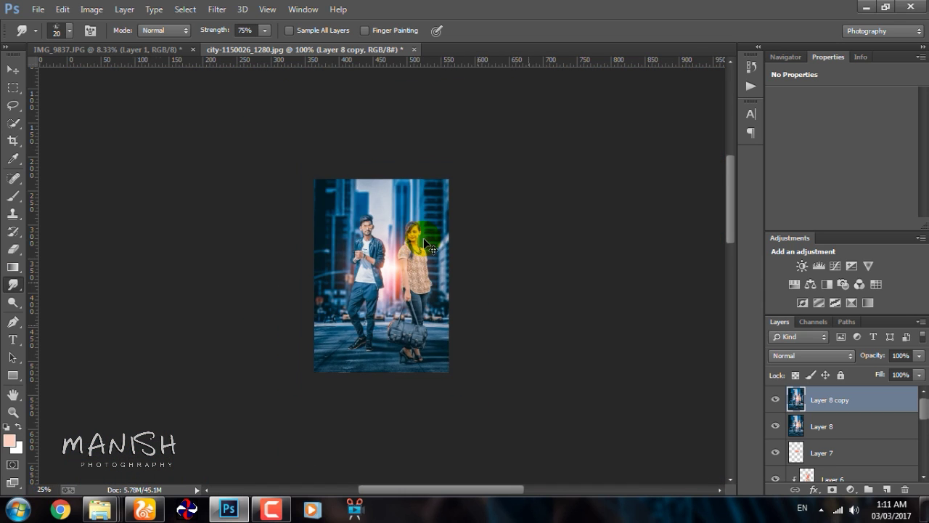
{"action": "scroll", "coordinate": [425, 243], "scroll_direction": "up", "scroll_amount": 2}
{"action": "scroll", "coordinate": [811, 429], "scroll_direction": "down", "scroll_amount": 2}
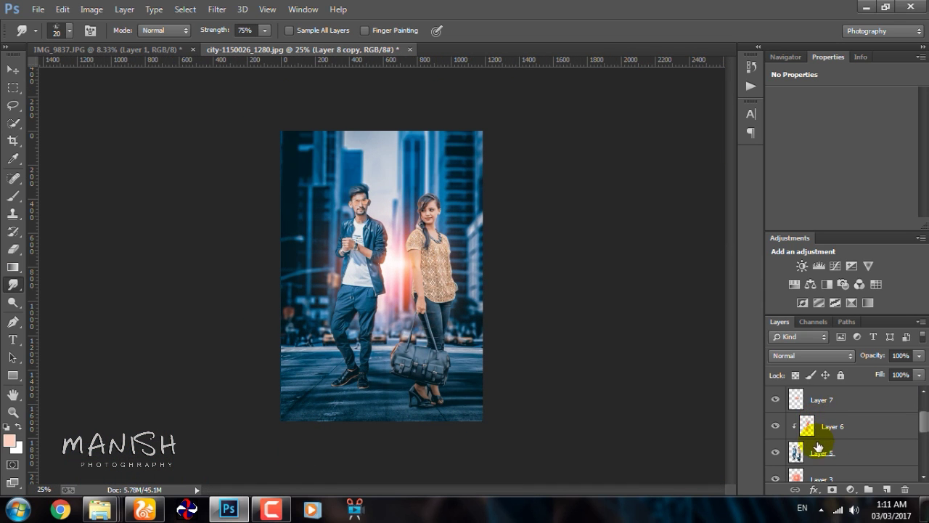
Duplicate Layer 5 and make the Layer 5 copy visible
{"action": "left_click", "coordinate": [825, 455]}
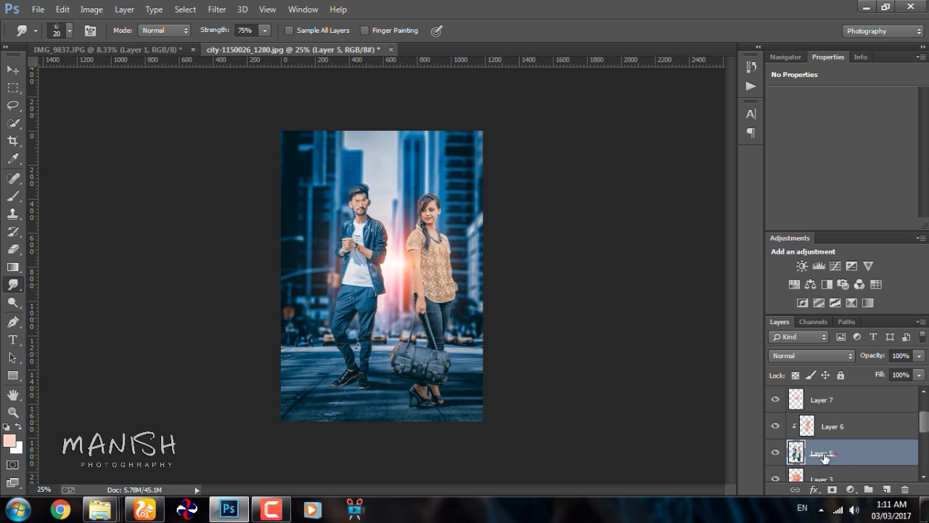
{"action": "key", "text": "ctrl+j"}
{"action": "left_click", "coordinate": [775, 452]}
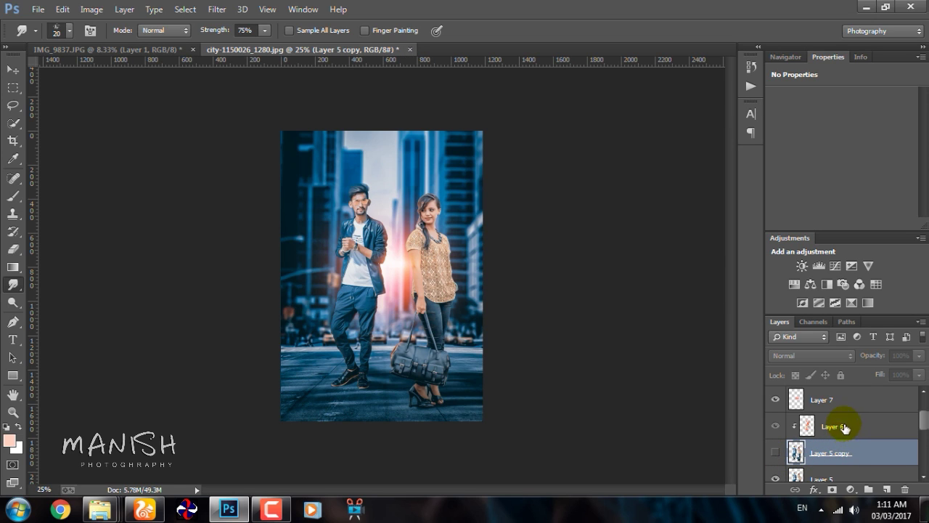
{"action": "left_click", "coordinate": [775, 452]}
{"action": "scroll", "coordinate": [779, 455], "scroll_direction": "down", "scroll_amount": 1}
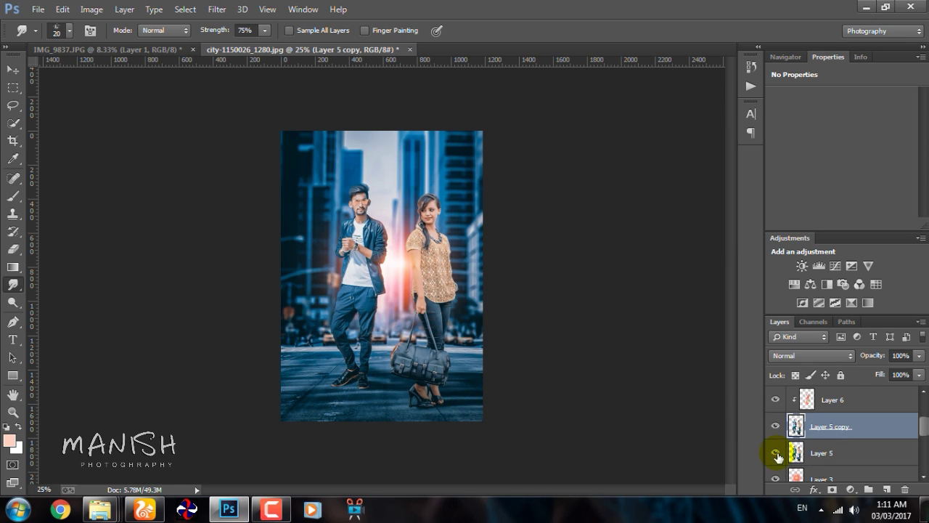
Merge the visible layers into Layer 3 and duplicate it as Layer 3 copy
{"action": "left_click", "coordinate": [841, 472]}
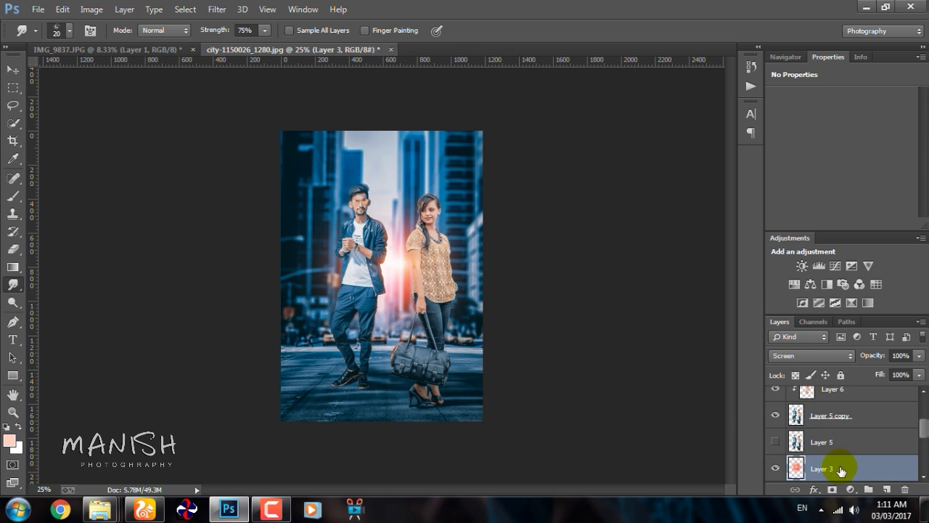
{"action": "key", "text": "ctrl+shift+e"}
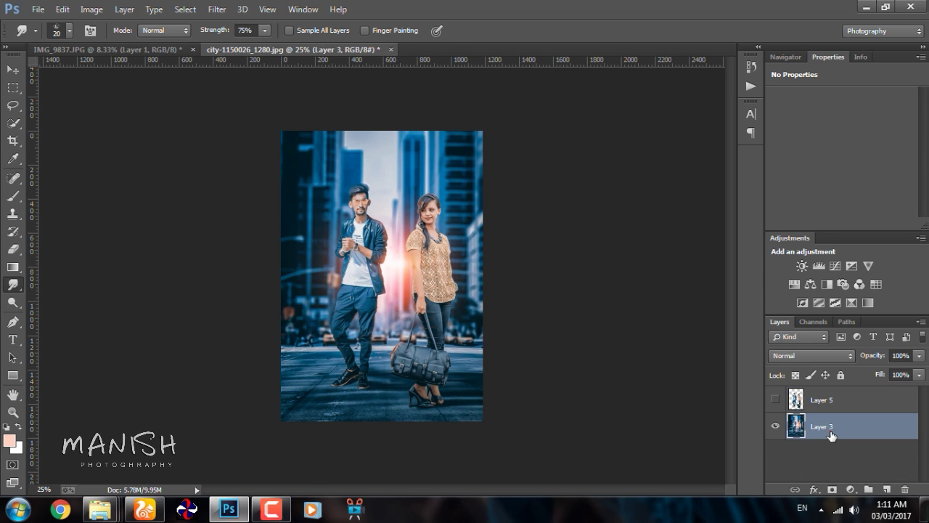
{"action": "key", "text": "ctrl+j"}
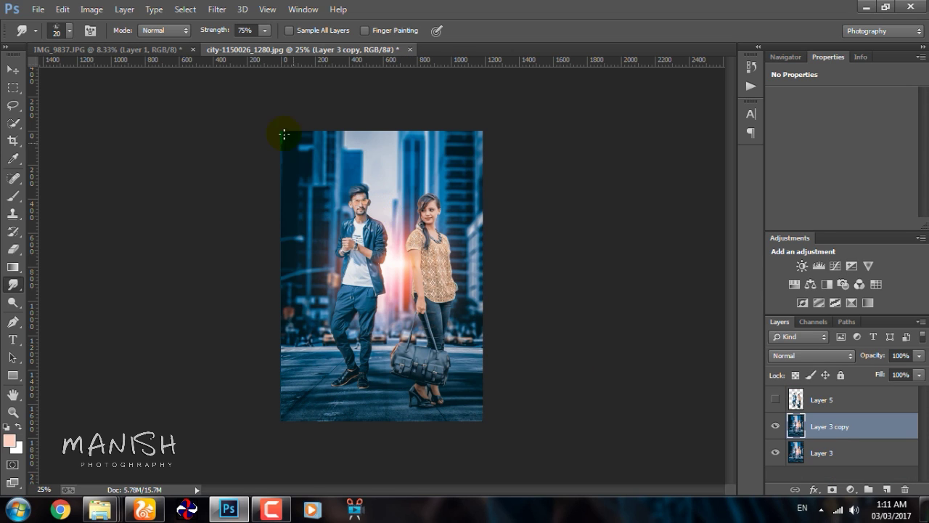
{"action": "left_click", "coordinate": [242, 8]}
{"action": "left_click", "coordinate": [217, 9]}
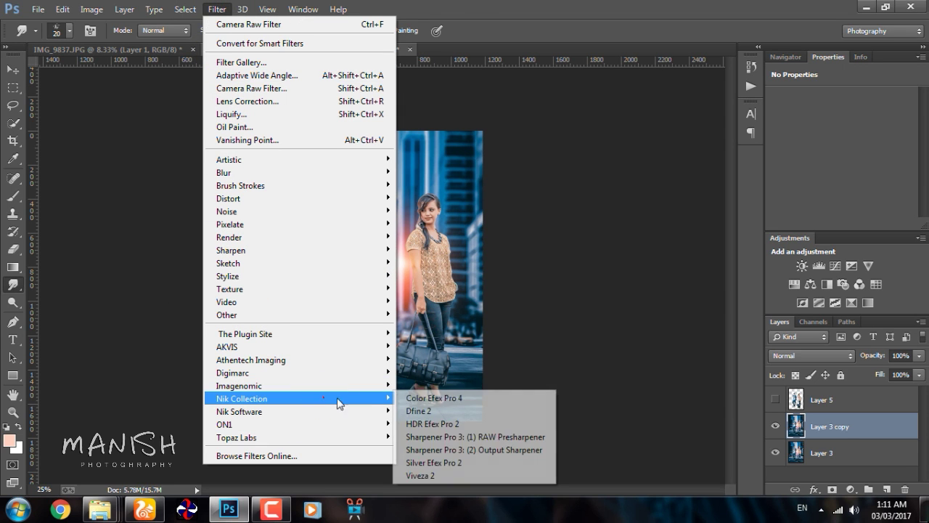
Launch Color Efex Pro 4 and drop the Detail Extractor opacity to 24%
{"action": "mouse_move", "coordinate": [242, 399]}
{"action": "left_click", "coordinate": [447, 394]}
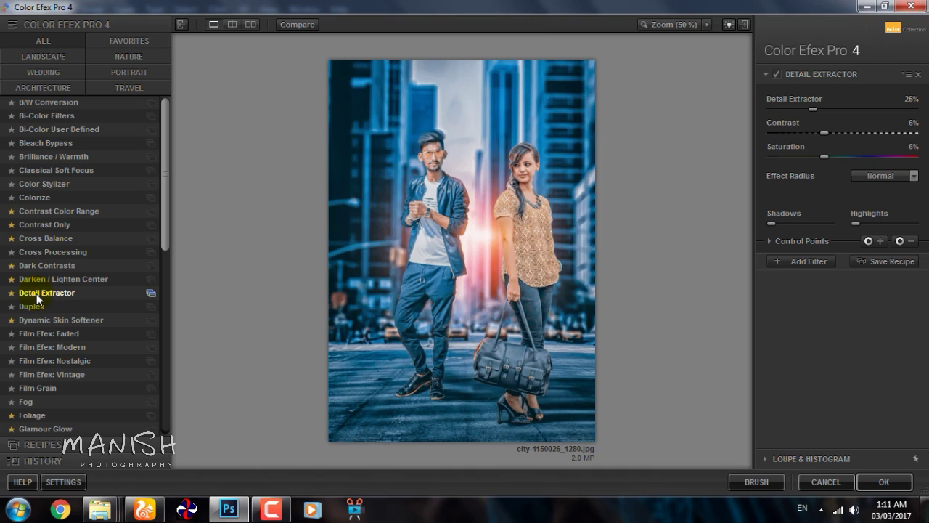
{"action": "left_click", "coordinate": [808, 241]}
{"action": "left_click_drag", "start_coordinate": [913, 270], "coordinate": [806, 271]}
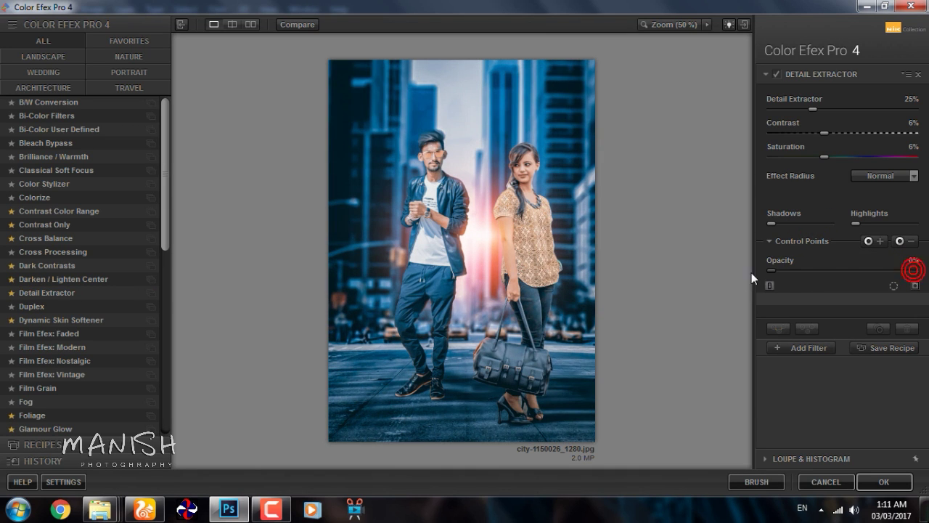
{"action": "left_click", "coordinate": [805, 349]}
Add Dark Contrasts at 55% opacity and exclude the woman's face and man's head with control points
{"action": "left_click", "coordinate": [52, 266]}
{"action": "left_click", "coordinate": [801, 260]}
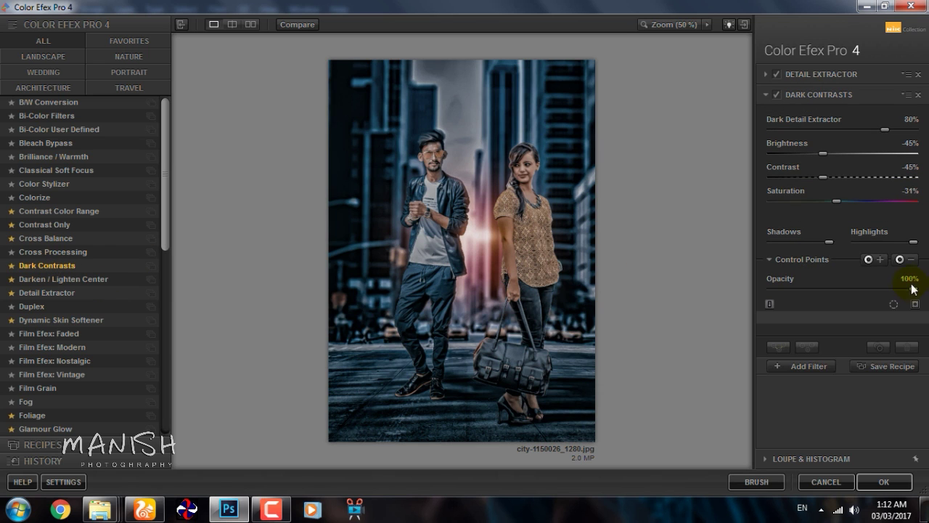
{"action": "left_click_drag", "start_coordinate": [812, 285], "coordinate": [850, 289]}
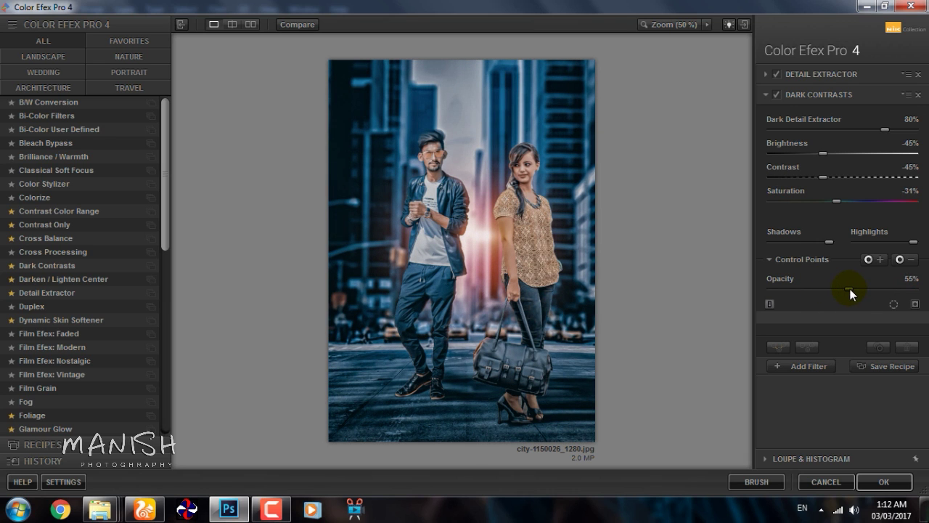
{"action": "left_click", "coordinate": [900, 259]}
{"action": "left_click", "coordinate": [524, 174]}
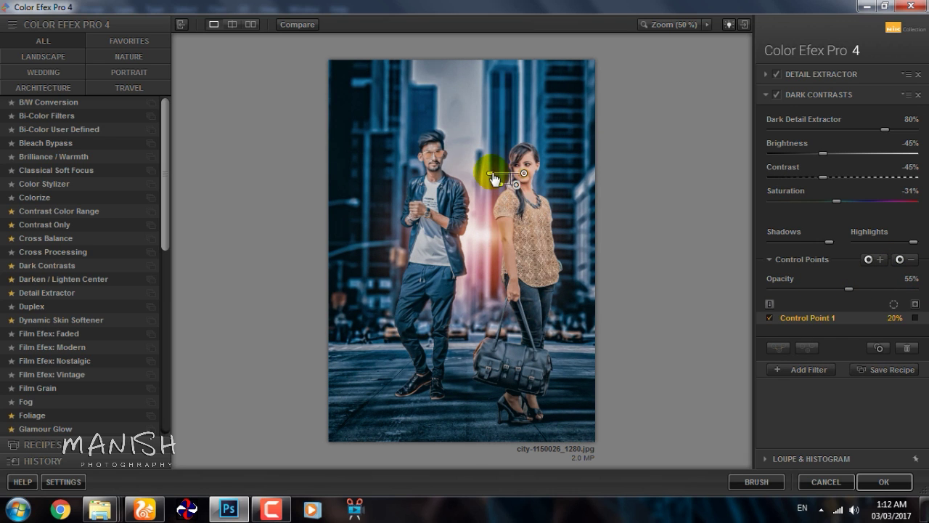
{"action": "left_click_drag", "start_coordinate": [491, 174], "coordinate": [495, 173]}
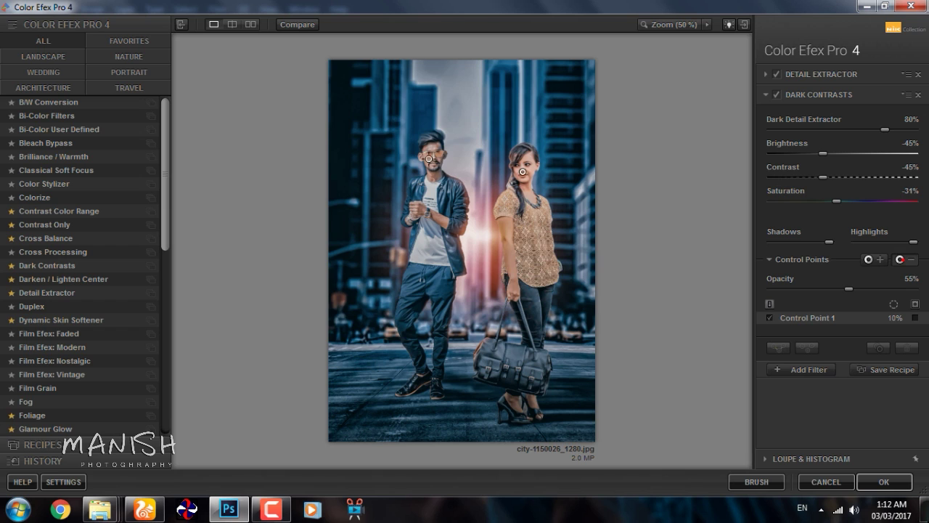
{"action": "left_click", "coordinate": [433, 161]}
{"action": "left_click_drag", "start_coordinate": [433, 161], "coordinate": [435, 151]}
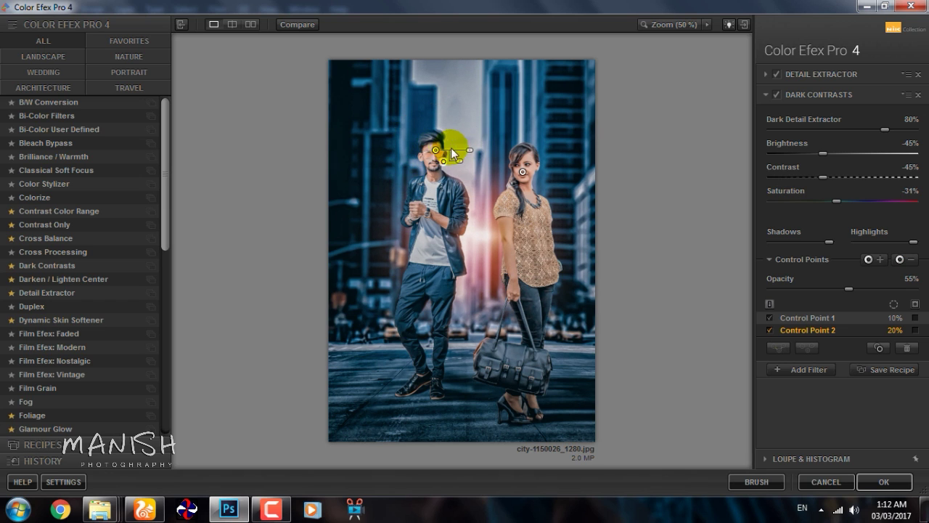
{"action": "left_click_drag", "start_coordinate": [470, 150], "coordinate": [432, 148]}
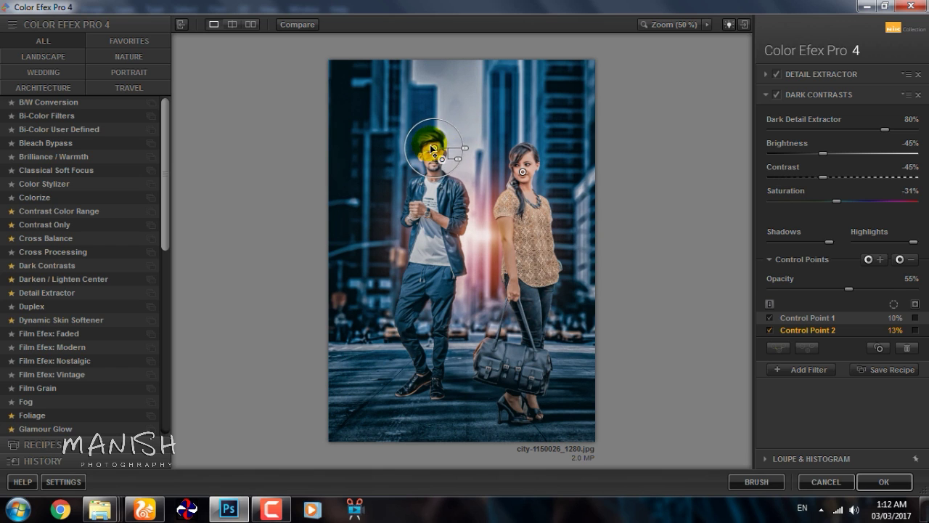
Place small effect-removing points on the man's hands and the woman's feet
{"action": "left_click", "coordinate": [901, 260]}
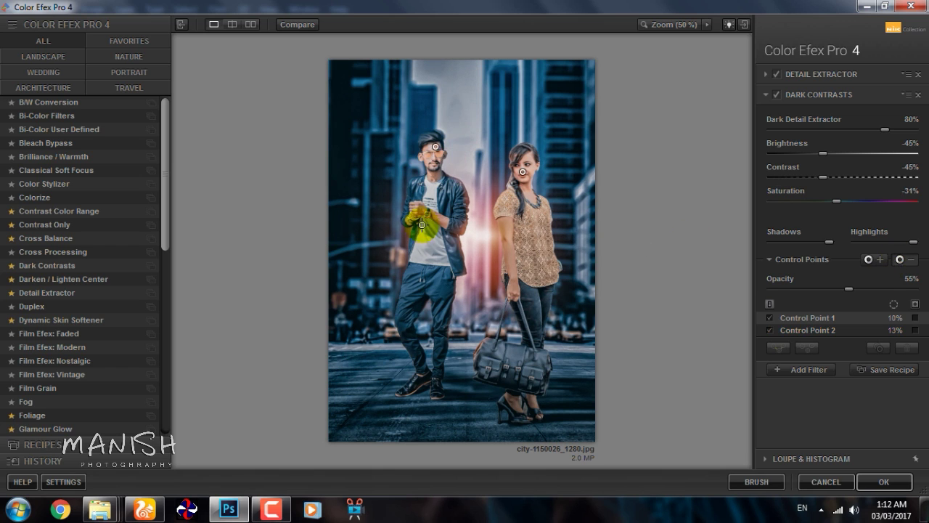
{"action": "left_click", "coordinate": [418, 209]}
{"action": "left_click_drag", "start_coordinate": [452, 213], "coordinate": [424, 210]}
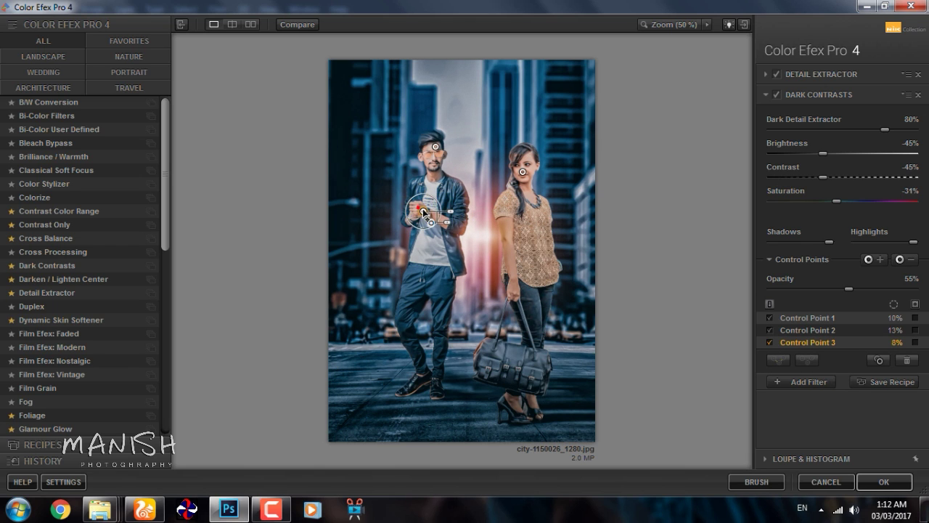
{"action": "left_click", "coordinate": [906, 259]}
{"action": "left_click", "coordinate": [445, 223]}
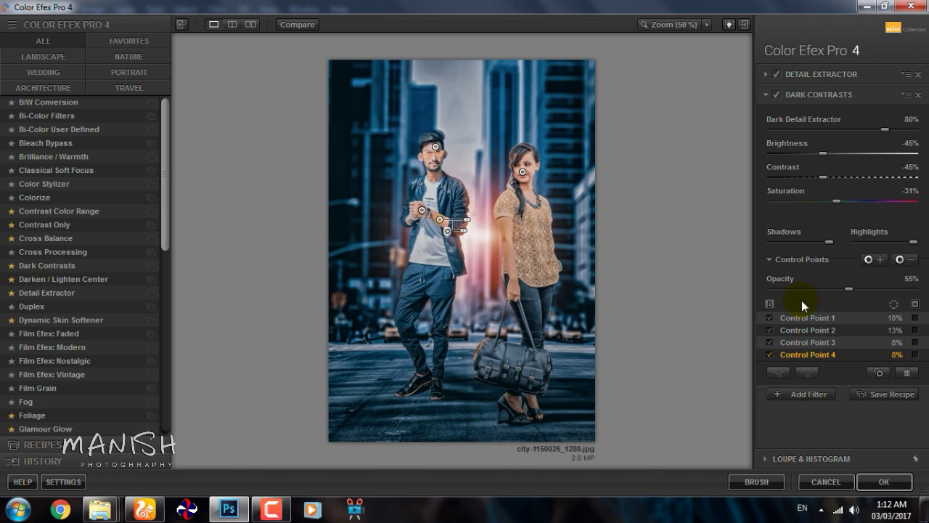
{"action": "left_click", "coordinate": [900, 259]}
{"action": "left_click", "coordinate": [514, 404]}
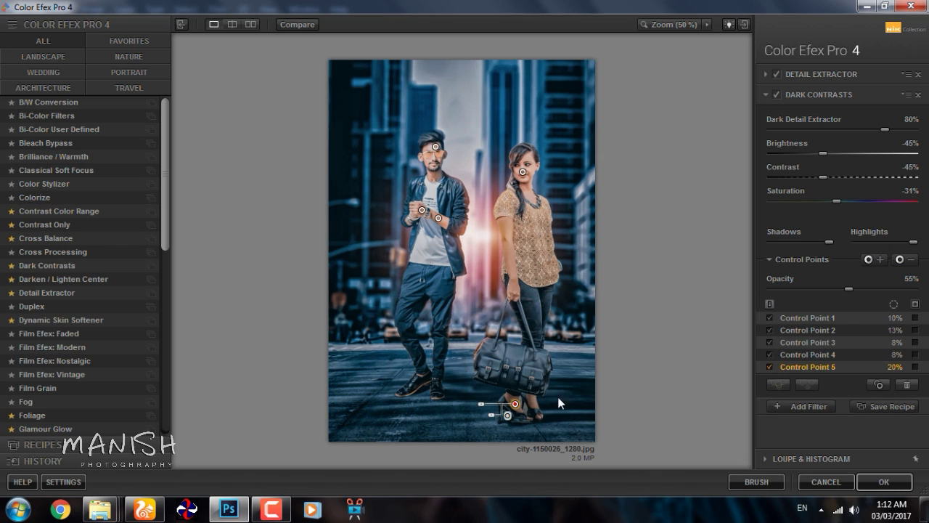
{"action": "left_click_drag", "start_coordinate": [481, 404], "coordinate": [486, 404]}
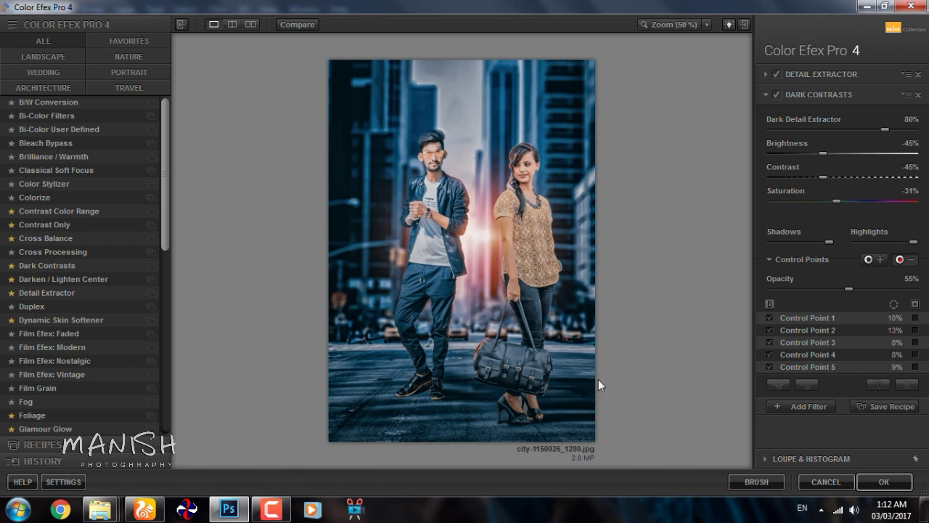
{"action": "left_click", "coordinate": [535, 400]}
{"action": "left_click_drag", "start_coordinate": [503, 406], "coordinate": [508, 408]}
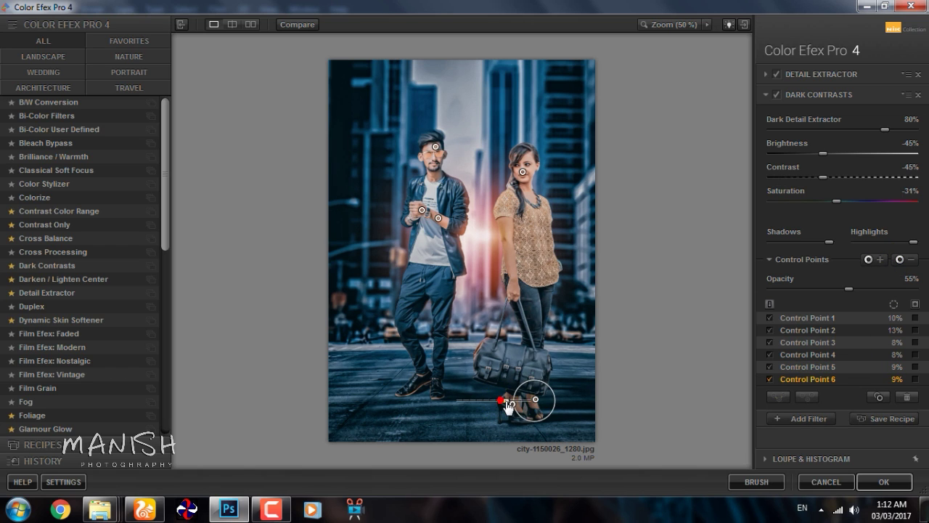
Protect the woman's upper arm, lower arm and hand with small effect-removing points
{"action": "left_click", "coordinate": [880, 260]}
{"action": "left_click", "coordinate": [506, 225]}
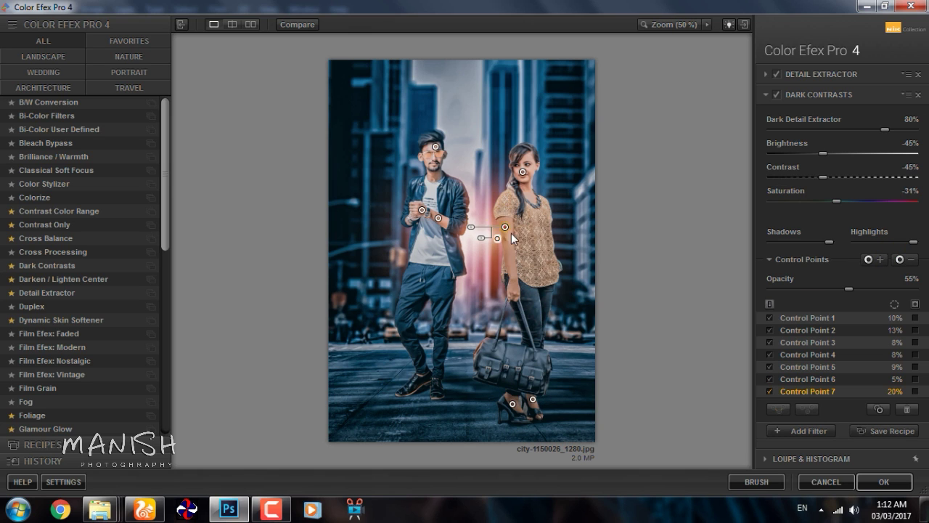
{"action": "left_click_drag", "start_coordinate": [427, 226], "coordinate": [475, 233]}
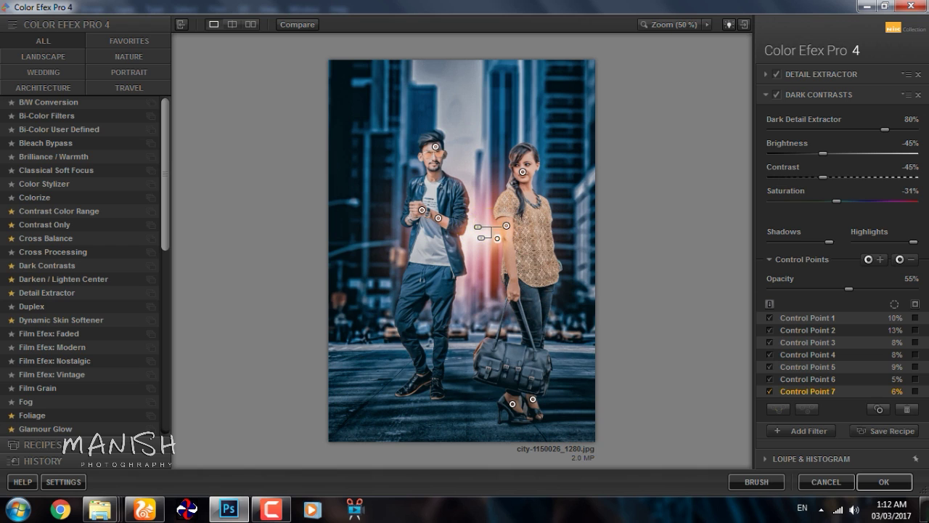
{"action": "left_click", "coordinate": [524, 254]}
{"action": "left_click", "coordinate": [509, 249]}
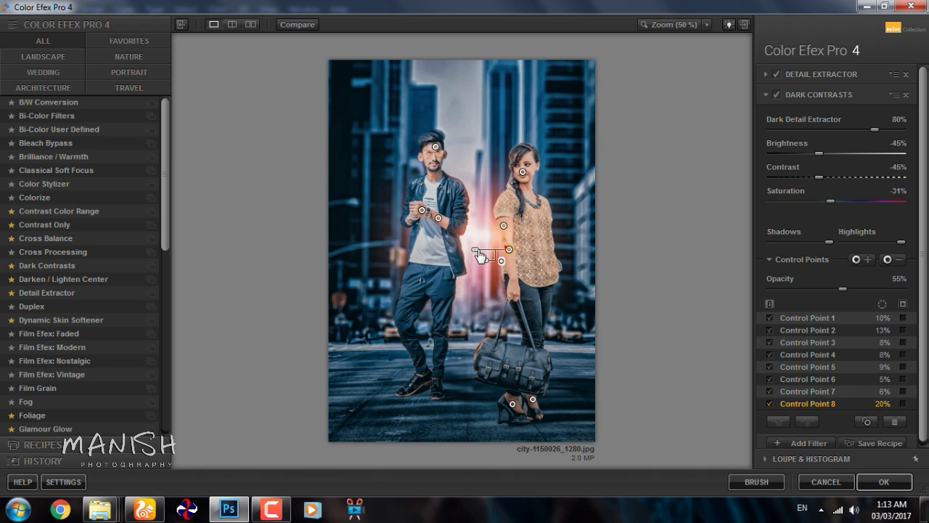
{"action": "left_click_drag", "start_coordinate": [468, 249], "coordinate": [481, 251]}
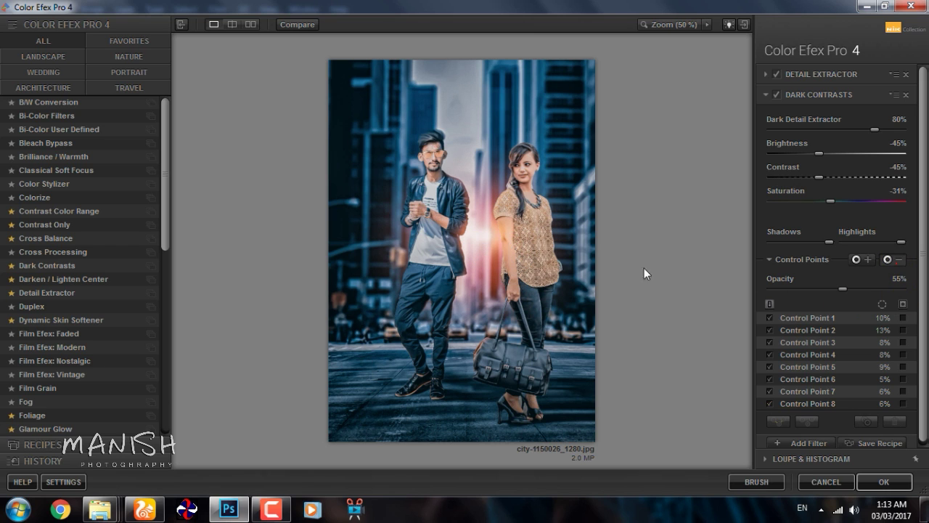
{"action": "left_click", "coordinate": [513, 265]}
{"action": "left_click_drag", "start_coordinate": [472, 266], "coordinate": [485, 272]}
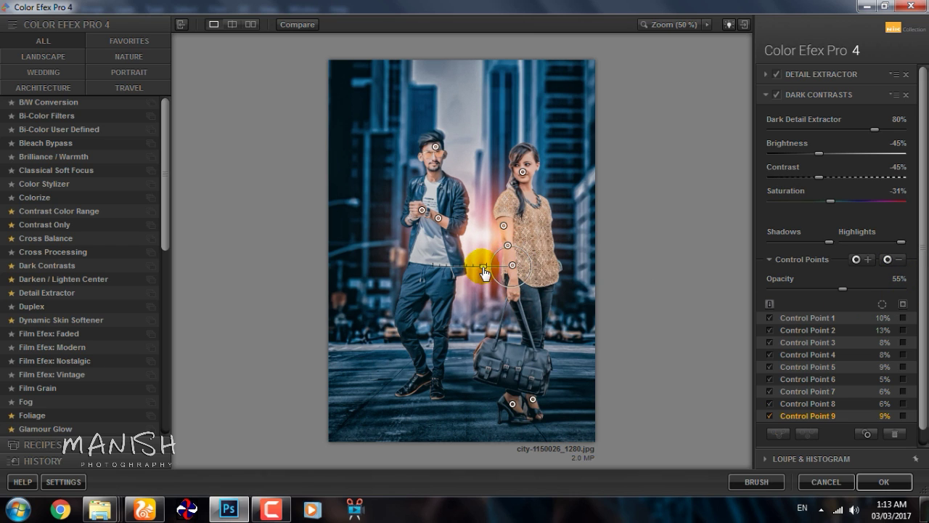
{"action": "left_click", "coordinate": [888, 259]}
{"action": "left_click", "coordinate": [514, 287]}
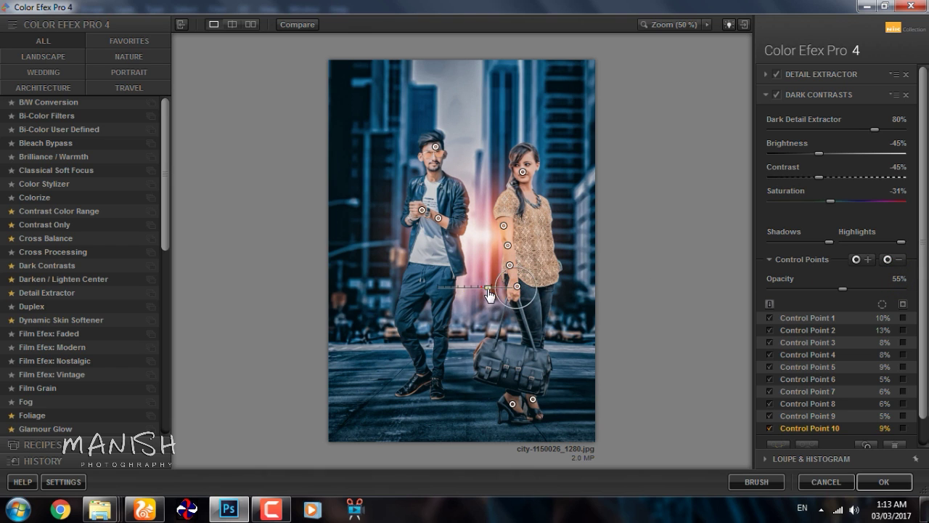
{"action": "left_click_drag", "start_coordinate": [490, 294], "coordinate": [492, 295]}
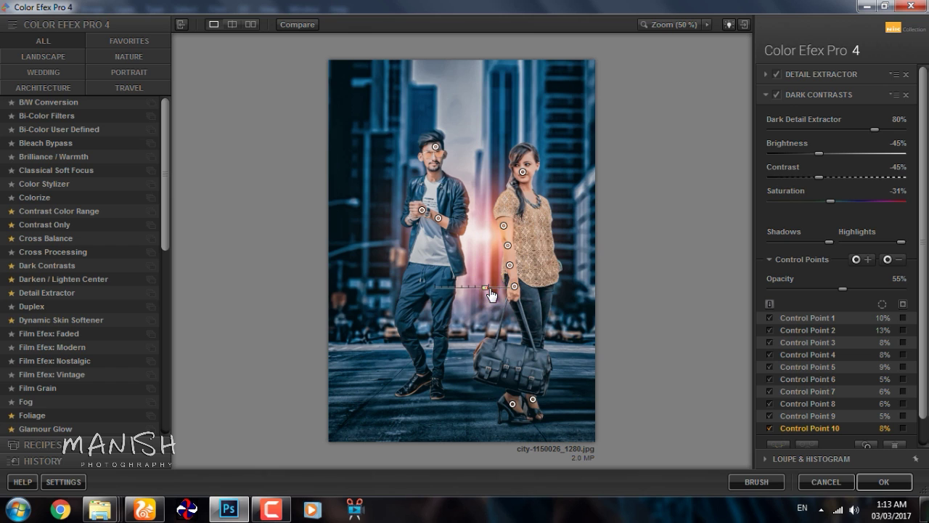
Add effect points between the couple's heads, on the woman's shoulder and street, then apply the grade
{"action": "left_click", "coordinate": [858, 259]}
{"action": "left_click", "coordinate": [460, 172]}
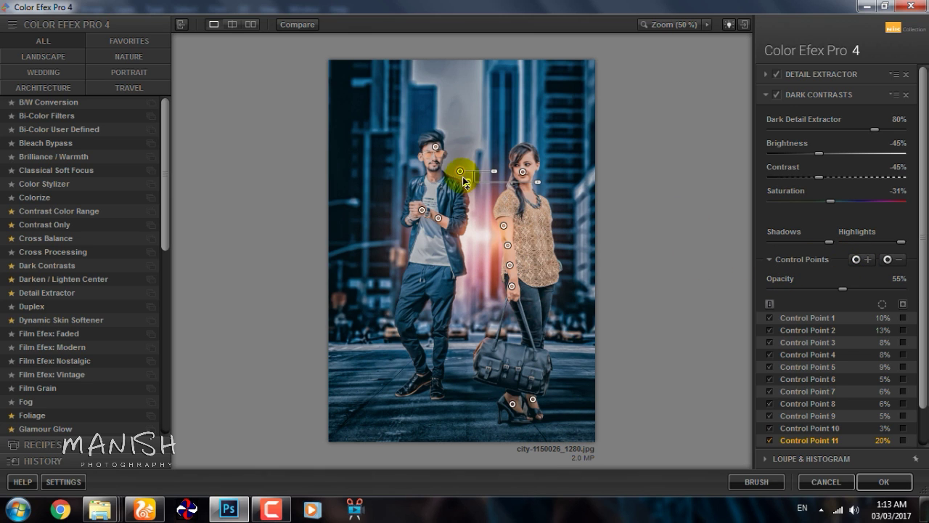
{"action": "left_click_drag", "start_coordinate": [480, 178], "coordinate": [468, 173]}
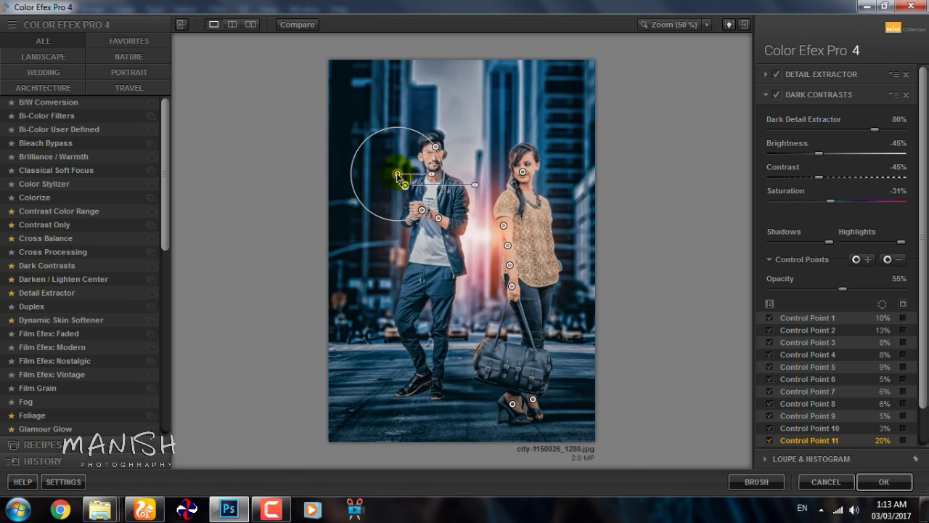
{"action": "left_click_drag", "start_coordinate": [468, 174], "coordinate": [479, 134]}
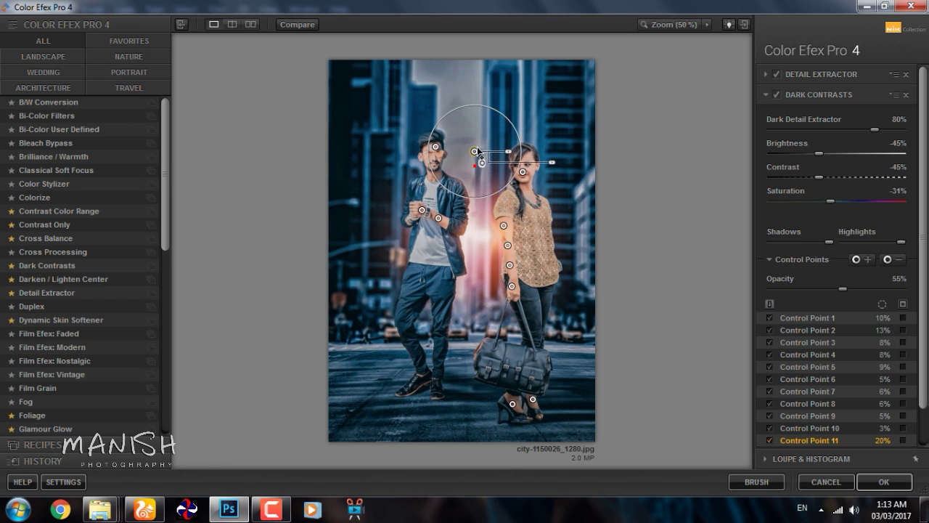
{"action": "left_click_drag", "start_coordinate": [419, 125], "coordinate": [466, 144]}
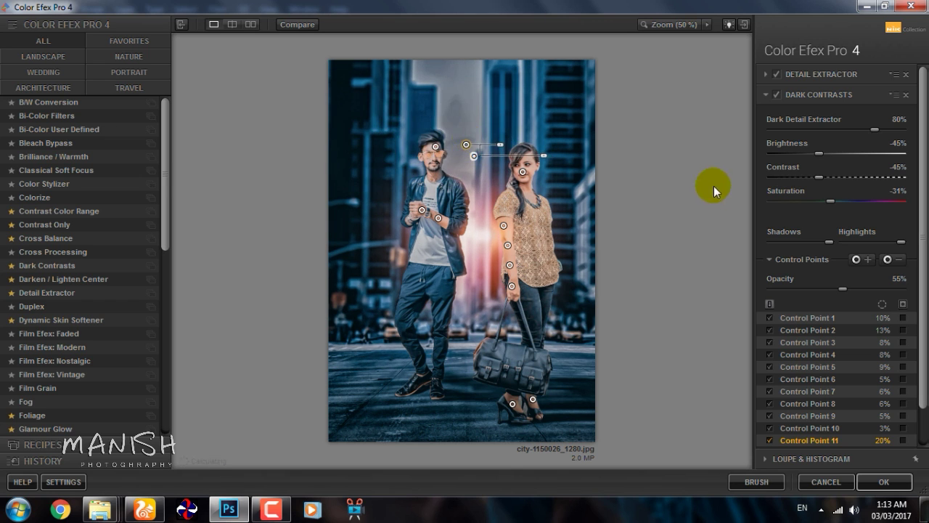
{"action": "left_click", "coordinate": [856, 259]}
{"action": "left_click", "coordinate": [576, 242]}
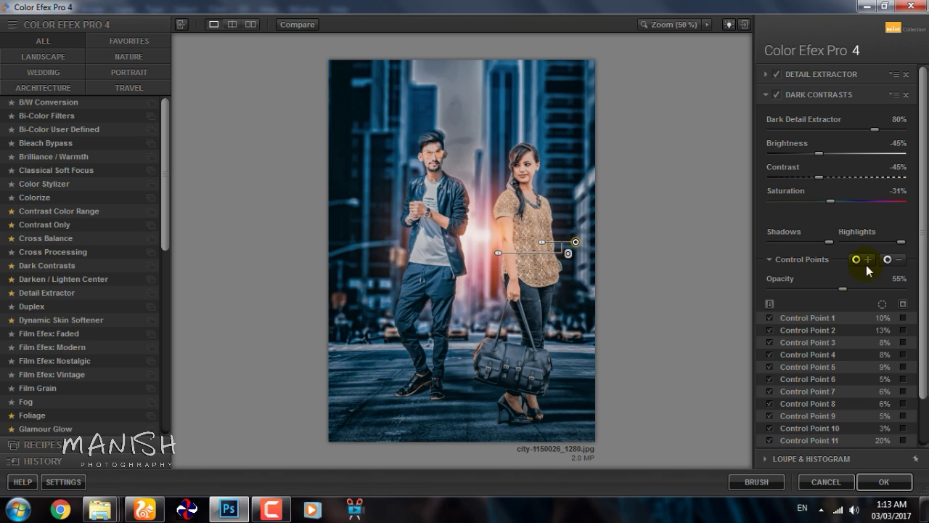
{"action": "left_click", "coordinate": [465, 322]}
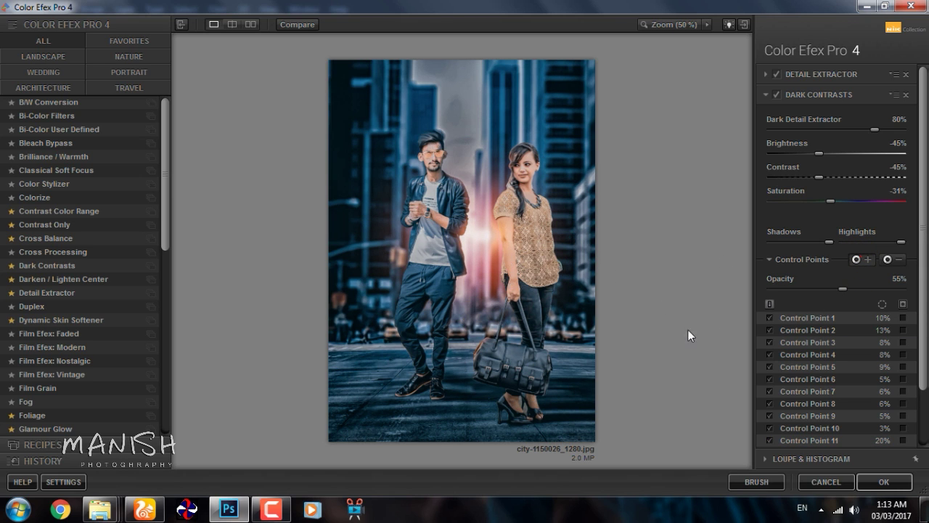
{"action": "left_click", "coordinate": [856, 259]}
{"action": "left_click", "coordinate": [377, 338]}
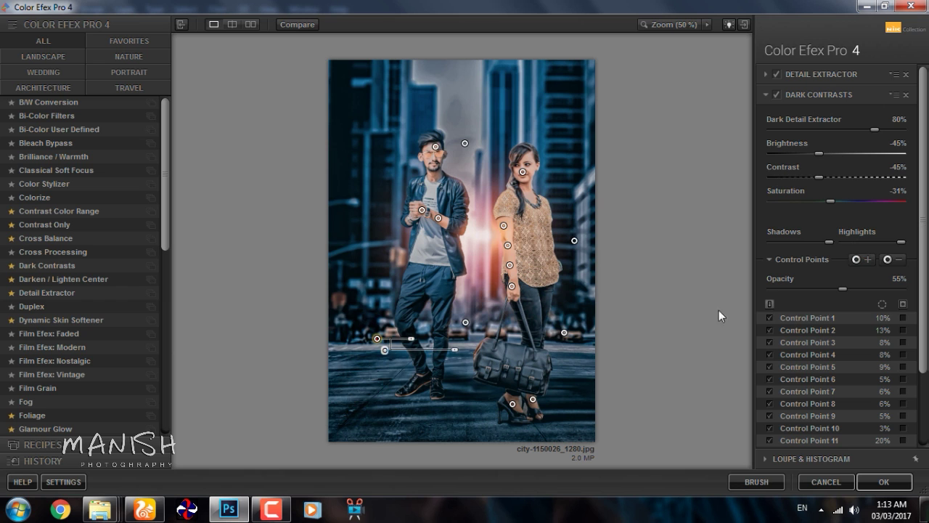
{"action": "left_click", "coordinate": [885, 483]}
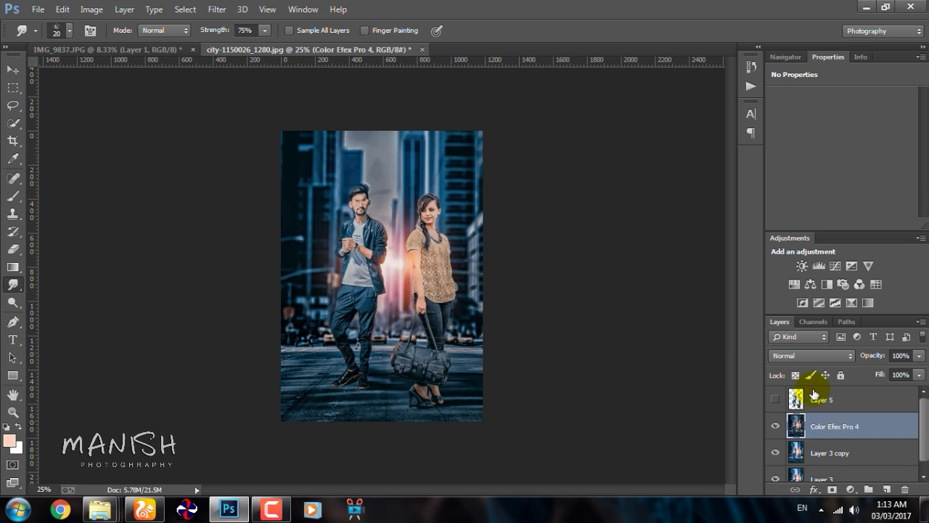
Drop the Color Efex Pro 4 layer to 66% opacity and 91% fill, then bring up the browser
{"action": "mouse_move", "coordinate": [879, 356]}
{"action": "left_mouse_down"}
{"action": "mouse_move", "coordinate": [854, 355]}
{"action": "mouse_move", "coordinate": [870, 375]}
{"action": "left_mouse_up"}
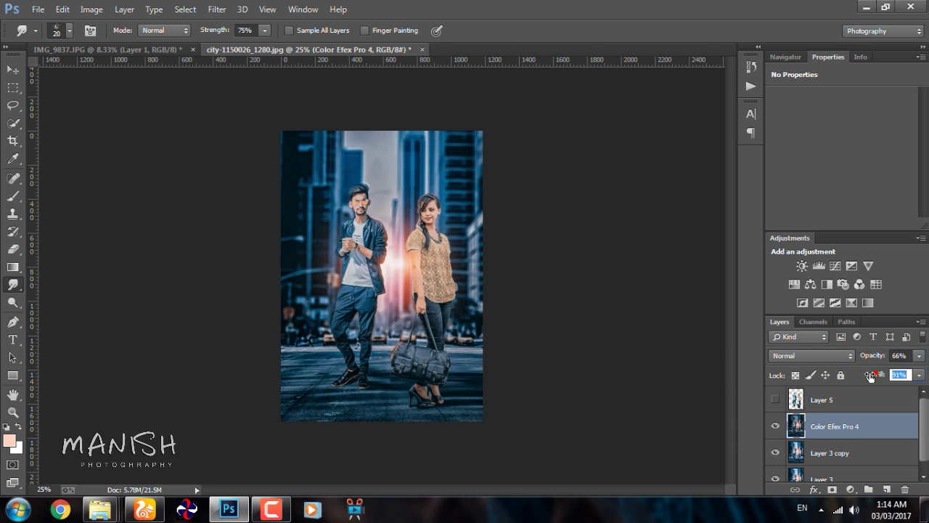
{"action": "left_click", "coordinate": [145, 509]}
{"action": "scroll", "coordinate": [244, 242], "scroll_direction": "down", "scroll_amount": 5}
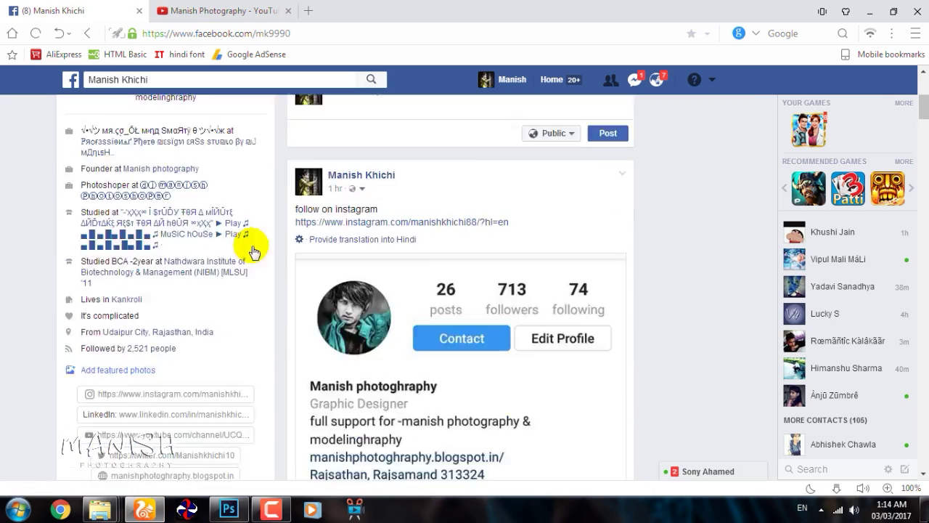
Search YouTube for 'anish' and open the photography channel's page
{"action": "scroll", "coordinate": [316, 264], "scroll_direction": "down", "scroll_amount": 3}
{"action": "scroll", "coordinate": [315, 264], "scroll_direction": "up", "scroll_amount": 8}
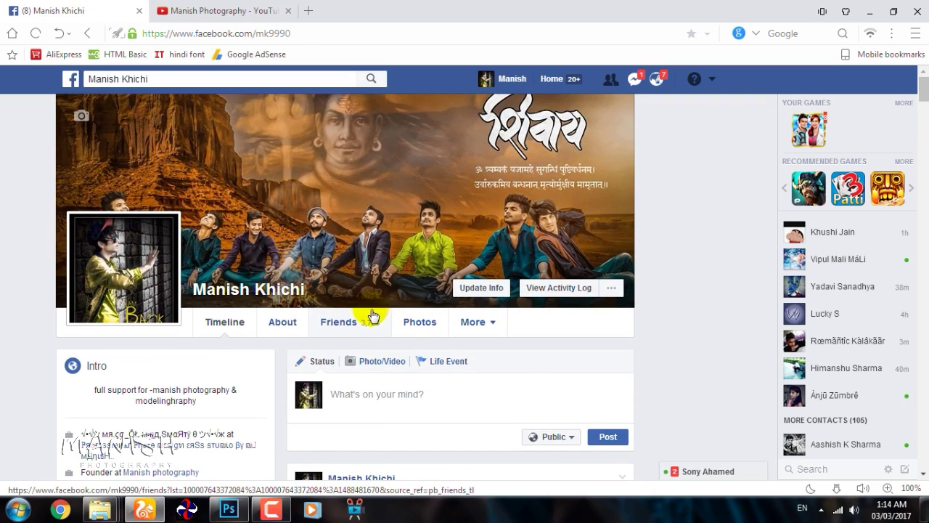
{"action": "left_click", "coordinate": [238, 11]}
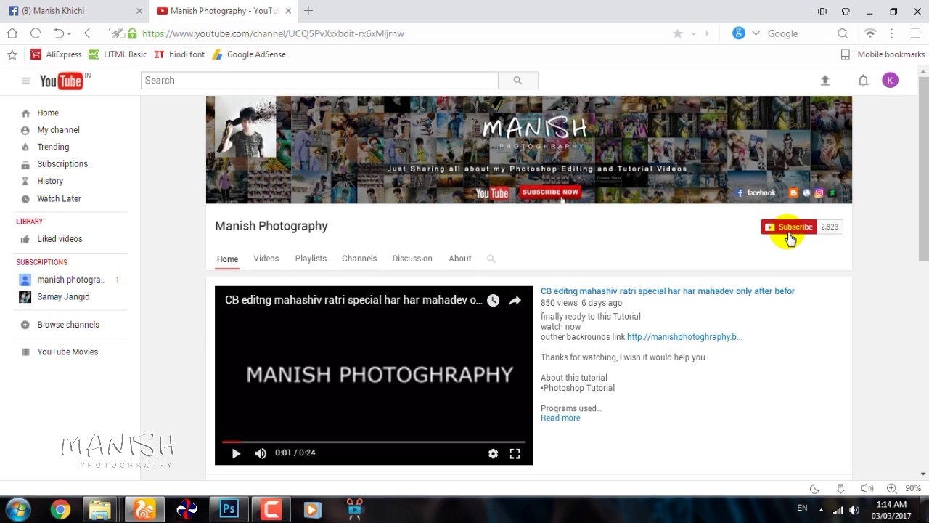
{"action": "left_click", "coordinate": [244, 83]}
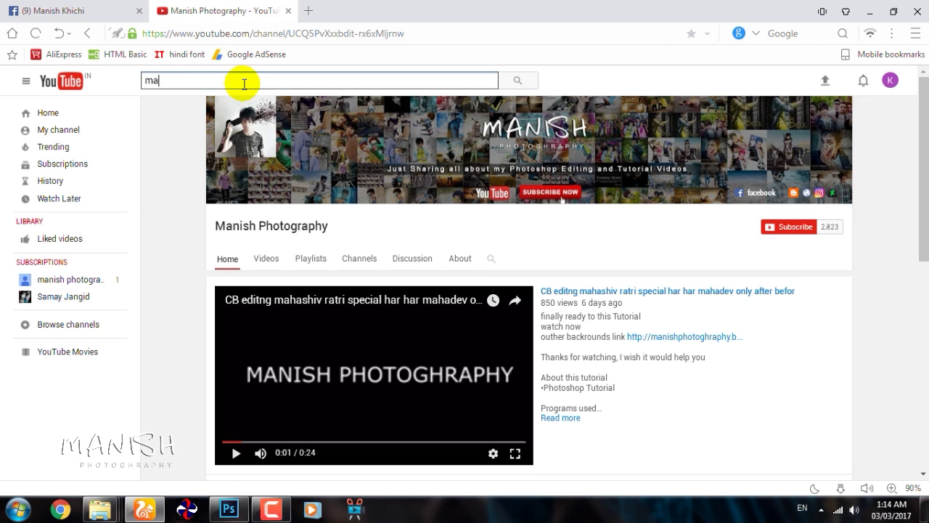
{"action": "type", "text": "anish"}
{"action": "key", "text": "Down"}
{"action": "key", "text": "Return"}
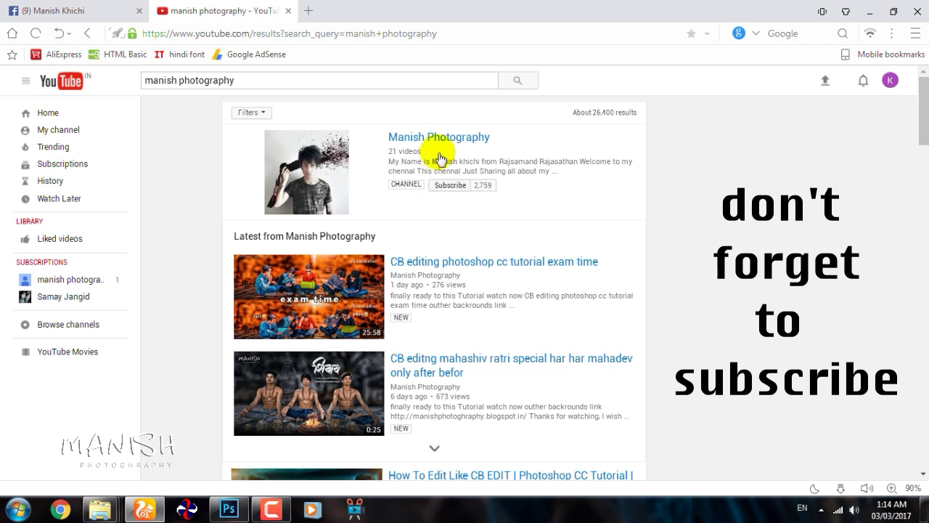
{"action": "left_click", "coordinate": [437, 139]}
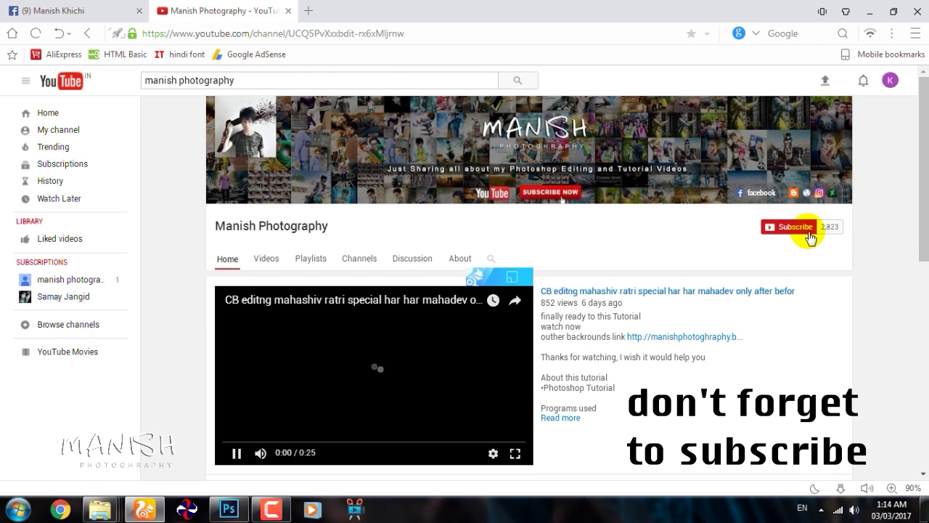
Subscribe to the channel with all notifications turned on
{"action": "left_click", "coordinate": [775, 229]}
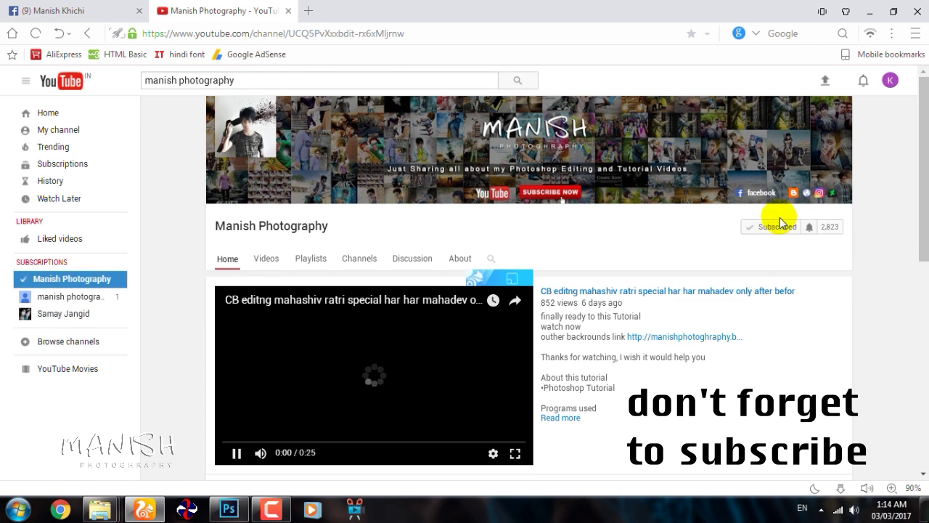
{"action": "left_click", "coordinate": [808, 228]}
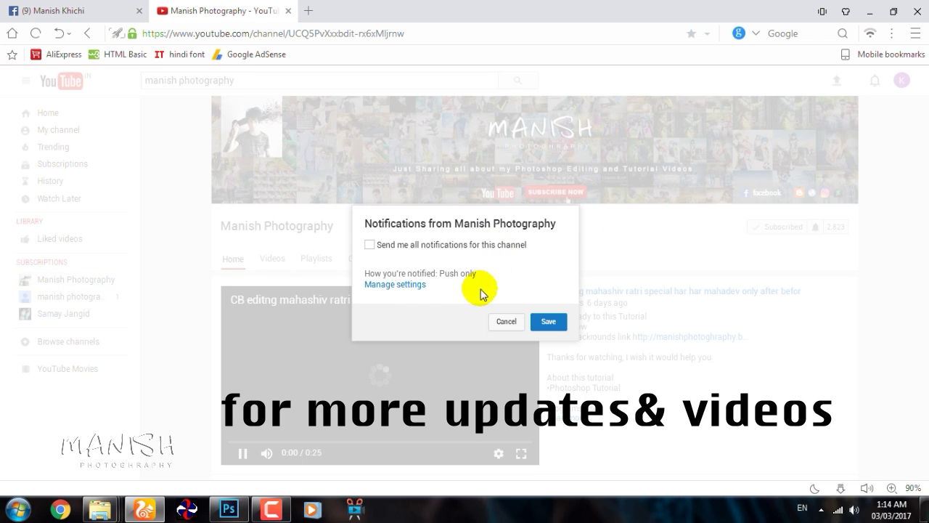
{"action": "left_click", "coordinate": [371, 245]}
{"action": "left_click", "coordinate": [550, 323]}
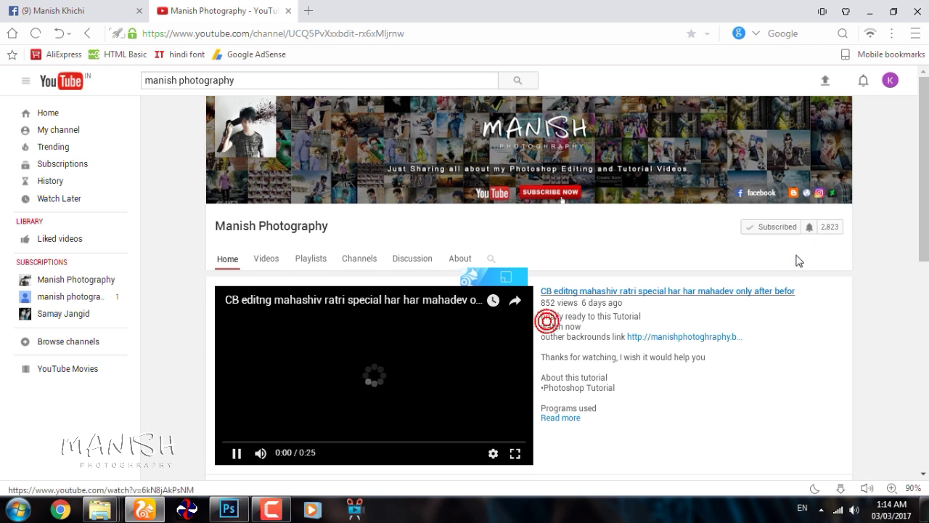
In Photoshop, merge visible layers, duplicate the result, and open Camera Raw's Effects settings on it
{"action": "left_click", "coordinate": [229, 508]}
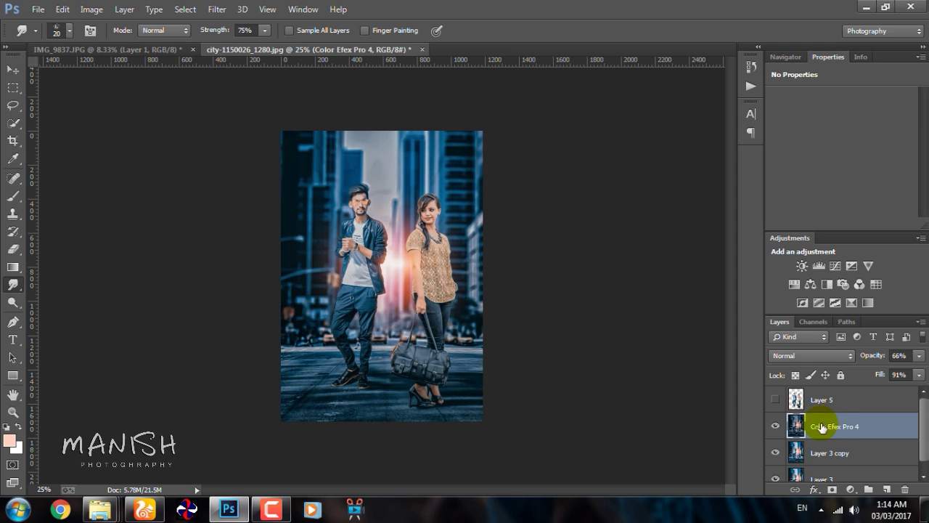
{"action": "key", "text": "ctrl+shift+e"}
{"action": "key", "text": "ctrl+j"}
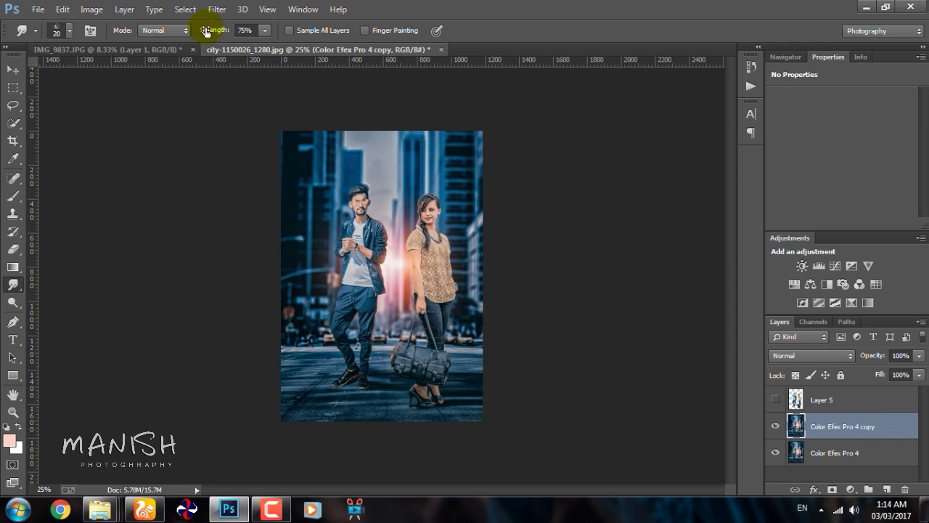
{"action": "left_click", "coordinate": [216, 9]}
{"action": "left_click", "coordinate": [287, 88]}
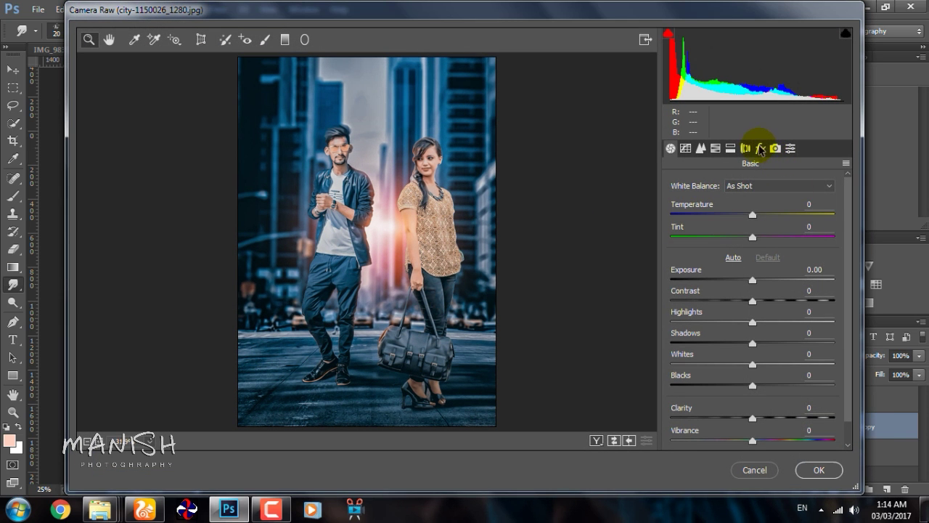
{"action": "left_click", "coordinate": [761, 149]}
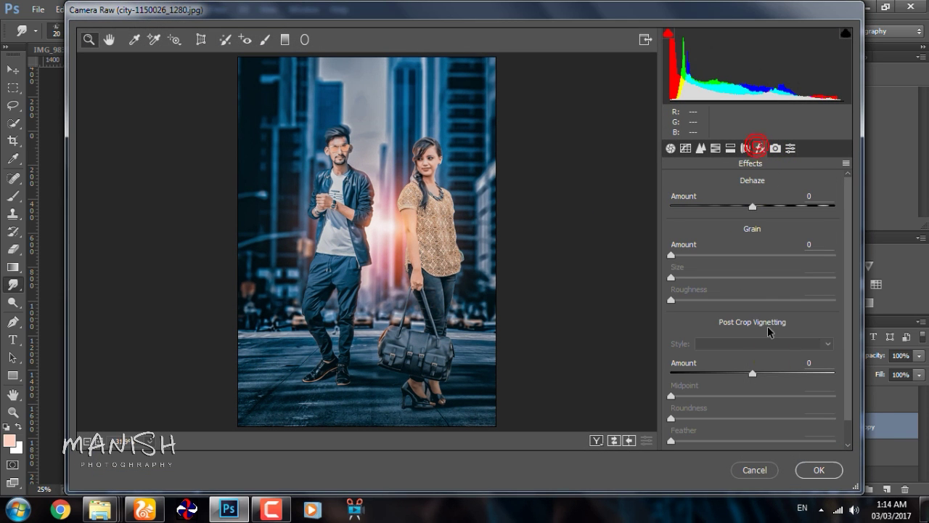
Add a post-crop vignette with Amount -24, Midpoint 44 and Feather 97
{"action": "mouse_move", "coordinate": [753, 372]}
{"action": "left_mouse_down"}
{"action": "mouse_move", "coordinate": [737, 373]}
{"action": "mouse_move", "coordinate": [742, 396]}
{"action": "left_mouse_up"}
{"action": "left_click_drag", "start_coordinate": [752, 441], "coordinate": [830, 440]}
{"action": "left_click_drag", "start_coordinate": [748, 371], "coordinate": [741, 370]}
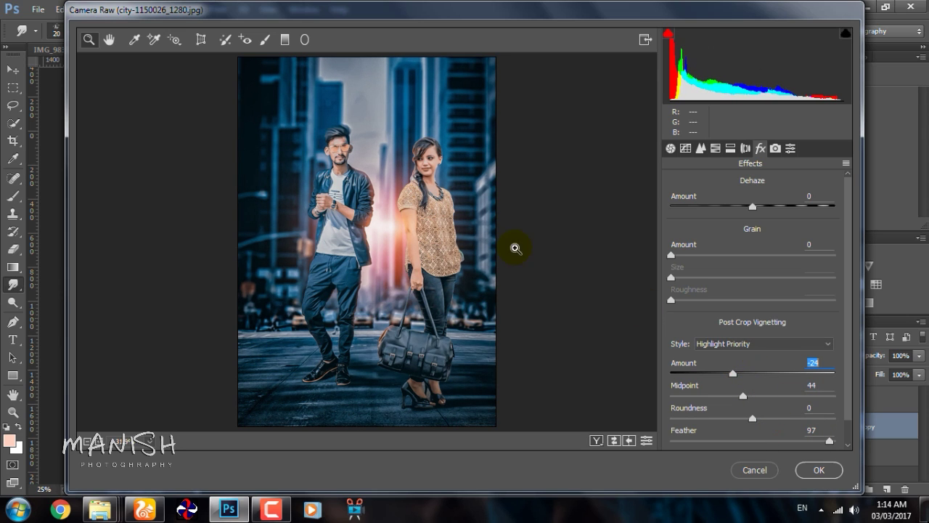
Set Clarity +34, Blacks +36 and Vibrance +5, then apply the Camera Raw grade
{"action": "left_click", "coordinate": [670, 148]}
{"action": "mouse_move", "coordinate": [775, 417]}
{"action": "left_mouse_down"}
{"action": "mouse_move", "coordinate": [840, 419]}
{"action": "mouse_move", "coordinate": [780, 419]}
{"action": "mouse_move", "coordinate": [757, 440]}
{"action": "left_mouse_up"}
{"action": "mouse_move", "coordinate": [752, 385]}
{"action": "left_mouse_down"}
{"action": "mouse_move", "coordinate": [793, 385]}
{"action": "mouse_move", "coordinate": [763, 362]}
{"action": "mouse_move", "coordinate": [776, 362]}
{"action": "mouse_move", "coordinate": [766, 362]}
{"action": "mouse_move", "coordinate": [771, 343]}
{"action": "mouse_move", "coordinate": [789, 343]}
{"action": "mouse_move", "coordinate": [759, 343]}
{"action": "mouse_move", "coordinate": [776, 324]}
{"action": "mouse_move", "coordinate": [761, 321]}
{"action": "mouse_move", "coordinate": [775, 299]}
{"action": "mouse_move", "coordinate": [748, 297]}
{"action": "left_mouse_up"}
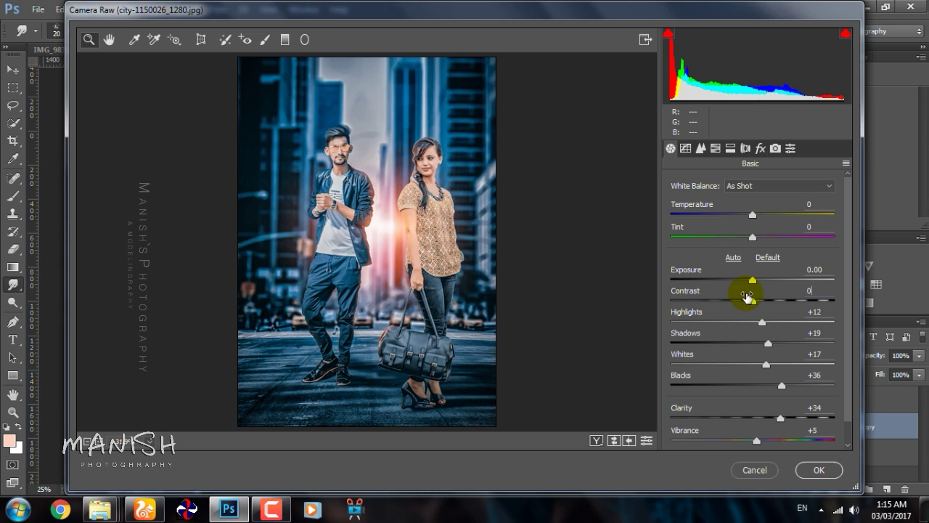
{"action": "left_click", "coordinate": [685, 148]}
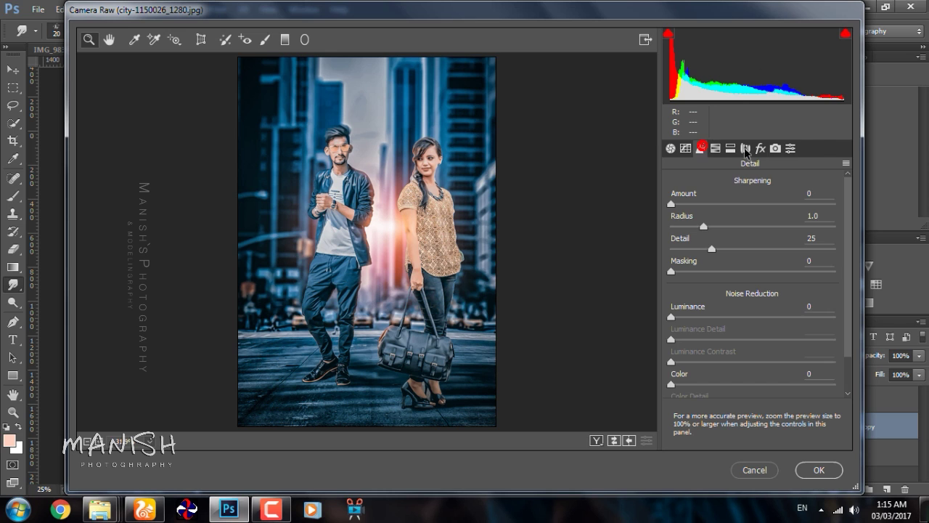
{"action": "left_click", "coordinate": [761, 148]}
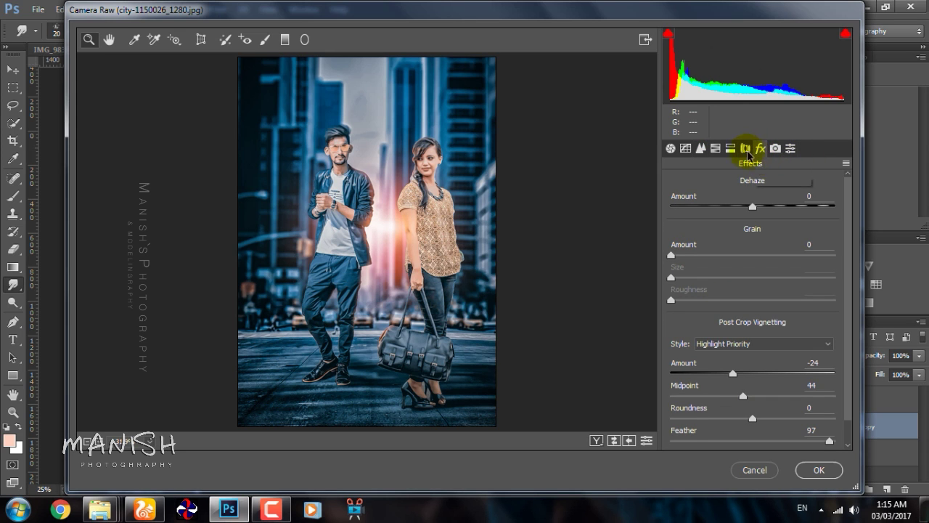
{"action": "left_click", "coordinate": [746, 148]}
{"action": "left_click", "coordinate": [775, 149]}
{"action": "mouse_move", "coordinate": [775, 424]}
{"action": "left_mouse_down"}
{"action": "mouse_move", "coordinate": [840, 423]}
{"action": "mouse_move", "coordinate": [756, 424]}
{"action": "left_mouse_up"}
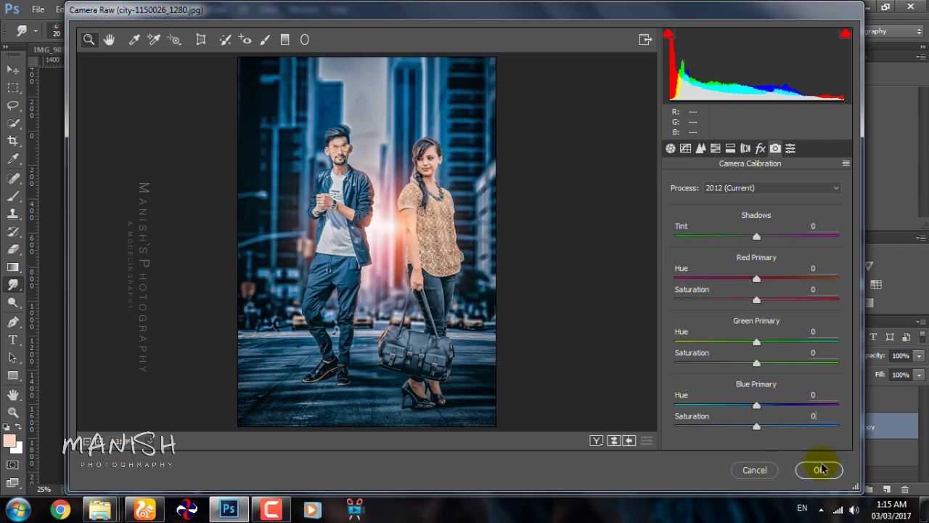
{"action": "left_click", "coordinate": [818, 470]}
{"action": "key", "text": "ctrl+plus"}
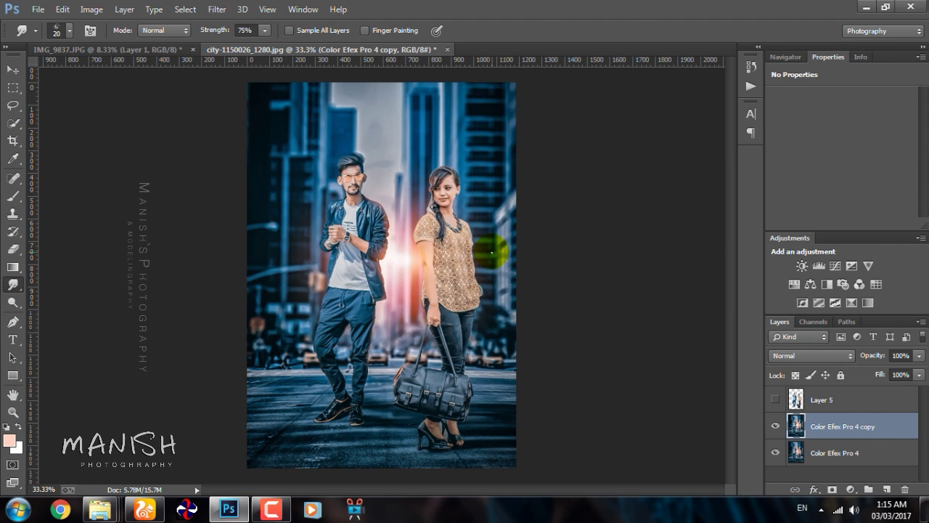
Add a new empty Layer 6 and zoom in on the man's sunglasses
{"action": "left_click", "coordinate": [887, 490]}
{"action": "key", "text": "ctrl+plus"}
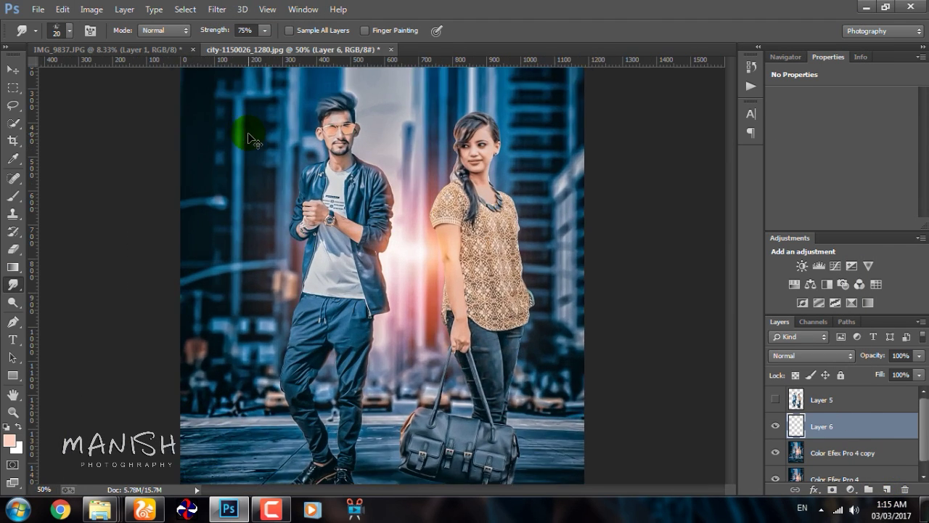
{"action": "key", "text": "ctrl+plus"}
{"action": "key", "text": "ctrl+plus"}
{"action": "mouse_move", "coordinate": [332, 141]}
{"action": "left_mouse_down"}
{"action": "mouse_move", "coordinate": [396, 249]}
{"action": "mouse_move", "coordinate": [408, 322]}
{"action": "mouse_move", "coordinate": [426, 336]}
{"action": "mouse_move", "coordinate": [432, 372]}
{"action": "left_mouse_up"}
{"action": "key", "text": "ctrl+plus"}
{"action": "key", "text": "ctrl+plus"}
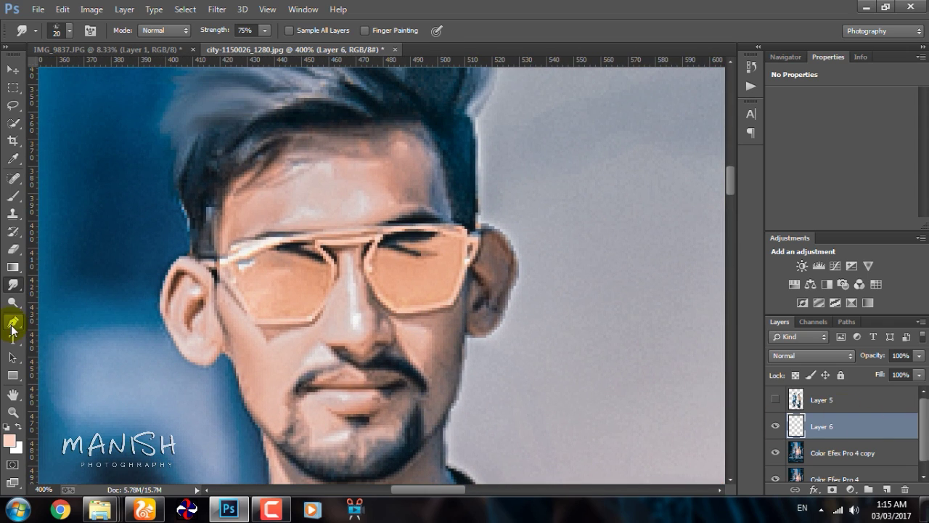
Set up a 30 px brush and choose the foreground paint colour
{"action": "left_click", "coordinate": [13, 196]}
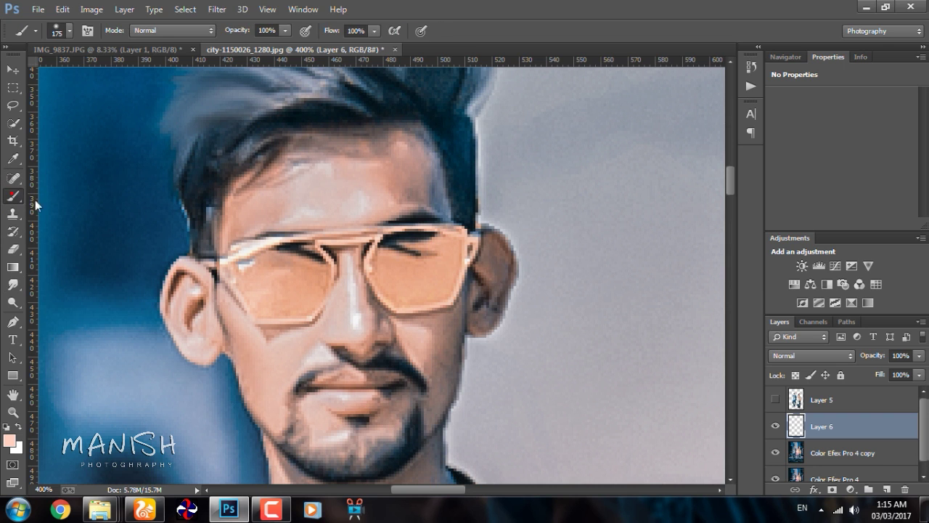
{"action": "right_click", "coordinate": [380, 250]}
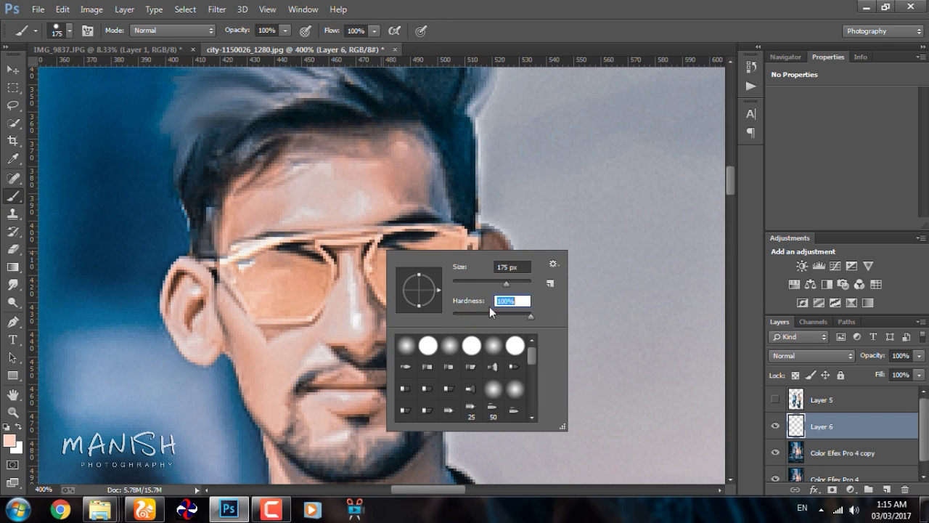
{"action": "key", "text": "Return"}
{"action": "key", "text": "bracketleft"}
{"action": "key", "text": "bracketleft"}
{"action": "key", "text": "bracketleft"}
{"action": "left_click", "coordinate": [8, 439]}
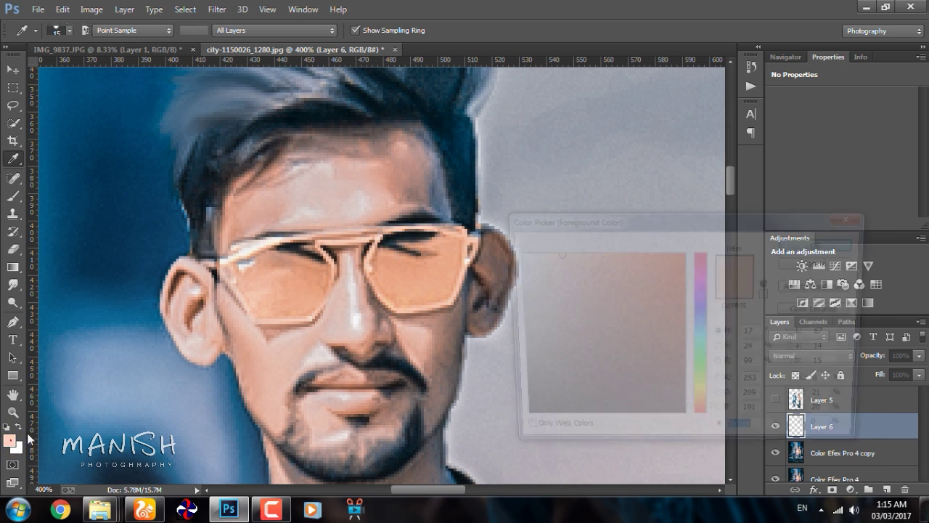
{"action": "left_click_drag", "start_coordinate": [585, 291], "coordinate": [688, 248]}
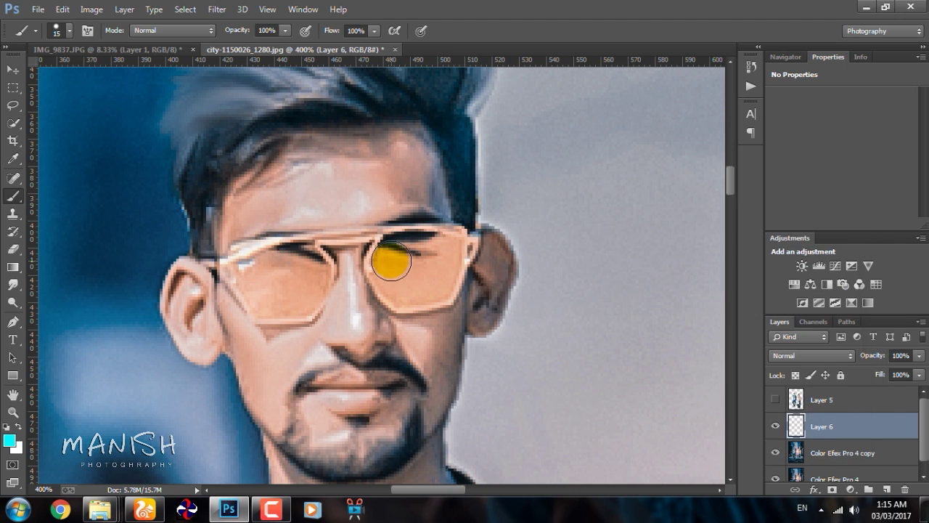
Paint cyan over the right and left lenses, then zoom back out
{"action": "mouse_move", "coordinate": [450, 243]}
{"action": "left_mouse_down"}
{"action": "mouse_move", "coordinate": [442, 286]}
{"action": "mouse_move", "coordinate": [386, 274]}
{"action": "mouse_move", "coordinate": [394, 293]}
{"action": "mouse_move", "coordinate": [427, 264]}
{"action": "left_mouse_up"}
{"action": "mouse_move", "coordinate": [301, 276]}
{"action": "left_mouse_down"}
{"action": "mouse_move", "coordinate": [240, 266]}
{"action": "mouse_move", "coordinate": [255, 260]}
{"action": "mouse_move", "coordinate": [322, 274]}
{"action": "mouse_move", "coordinate": [295, 307]}
{"action": "mouse_move", "coordinate": [244, 274]}
{"action": "mouse_move", "coordinate": [300, 265]}
{"action": "mouse_move", "coordinate": [318, 285]}
{"action": "left_mouse_up"}
{"action": "key", "text": "ctrl+minus"}
{"action": "key", "text": "ctrl+minus"}
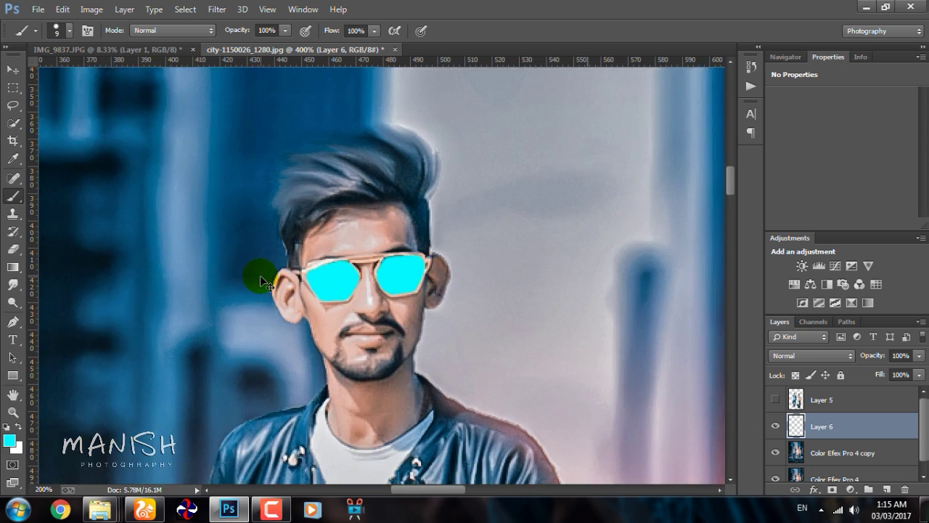
{"action": "key", "text": "ctrl+minus"}
{"action": "key", "text": "ctrl+minus"}
{"action": "key", "text": "ctrl+minus"}
{"action": "key", "text": "ctrl+minus"}
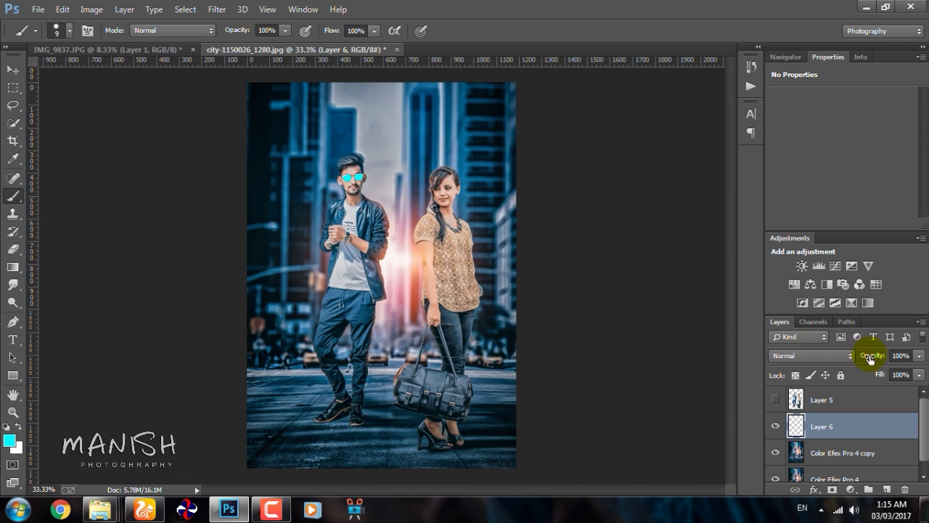
{"action": "left_click", "coordinate": [825, 355]}
Set Layer 6 to Color blend mode and shift its hue to turn the lenses green
{"action": "left_click", "coordinate": [796, 342]}
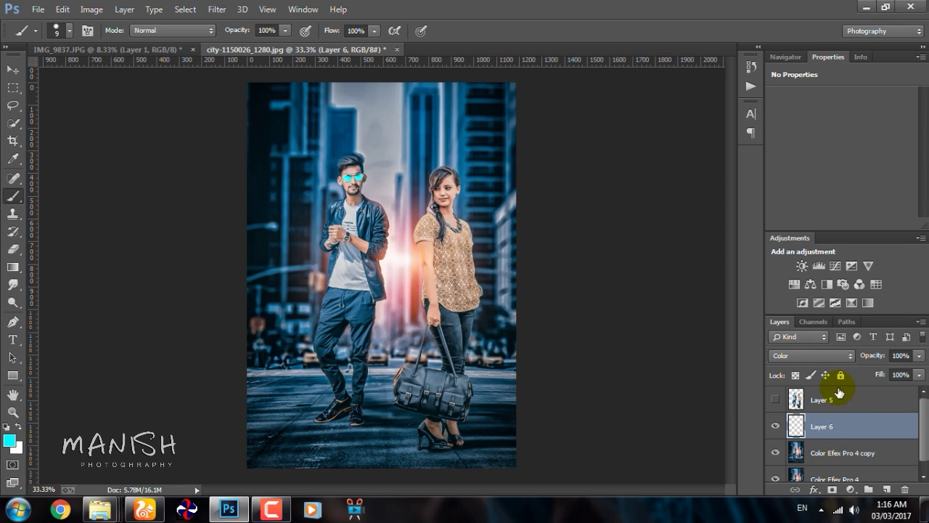
{"action": "scroll", "coordinate": [593, 279], "scroll_direction": "up", "scroll_amount": 1}
{"action": "scroll", "coordinate": [414, 276], "scroll_direction": "up", "scroll_amount": 1}
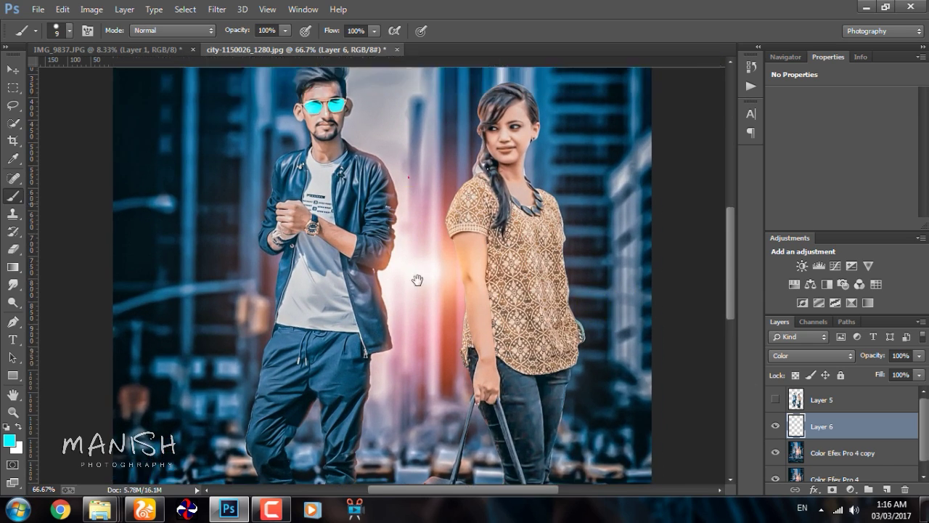
{"action": "scroll", "coordinate": [407, 285], "scroll_direction": "up", "scroll_amount": 1}
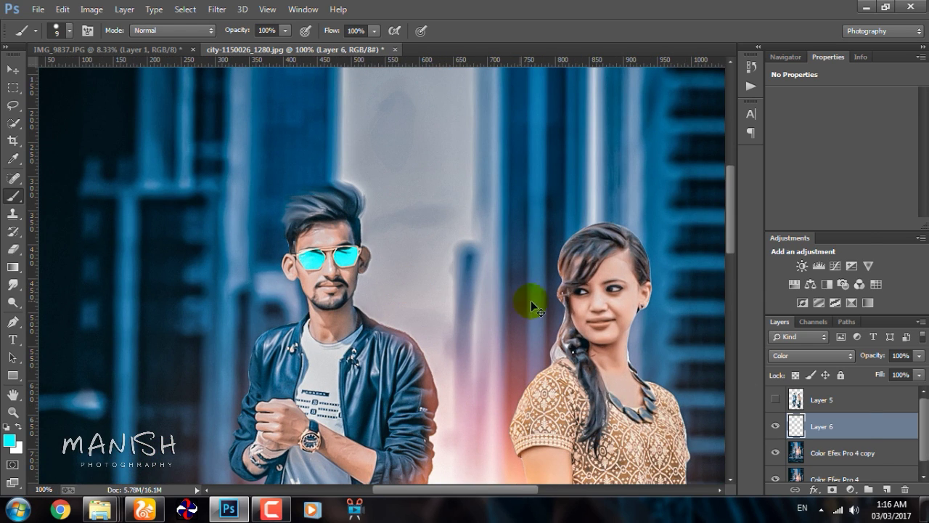
{"action": "key", "text": "ctrl+u"}
{"action": "left_click_drag", "start_coordinate": [682, 299], "coordinate": [646, 304]}
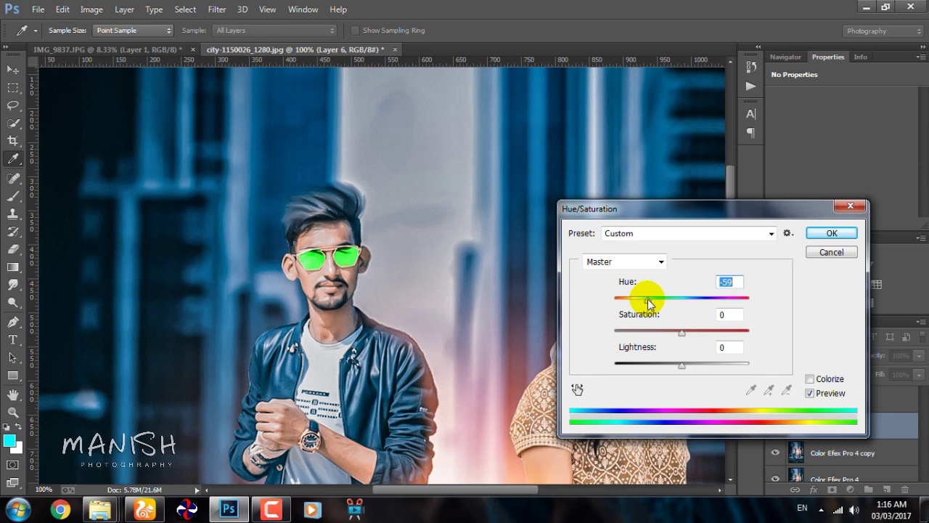
{"action": "key", "text": "Return"}
Shift the lens hue further left with Hue/Saturation to make the glasses yellow
{"action": "key", "text": "b"}
{"action": "scroll", "coordinate": [648, 304], "scroll_direction": "down", "scroll_amount": 3}
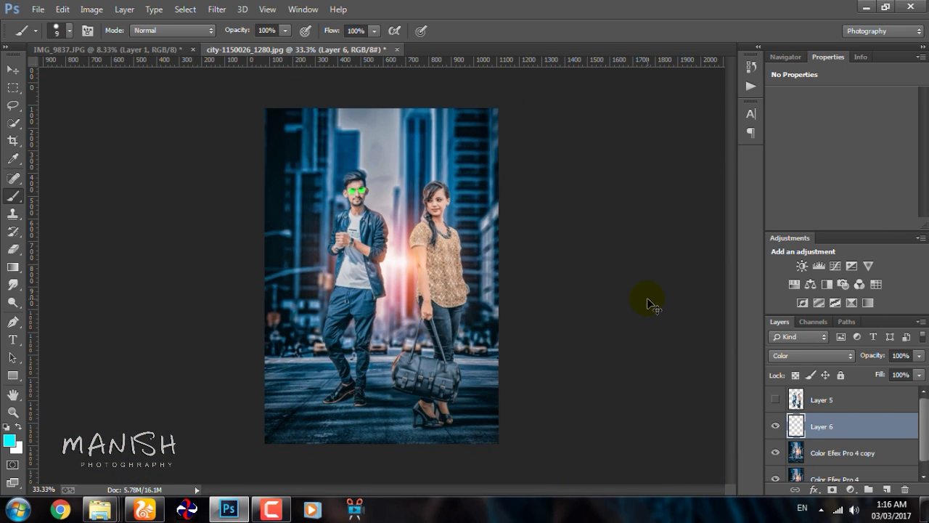
{"action": "scroll", "coordinate": [648, 303], "scroll_direction": "down", "scroll_amount": 1}
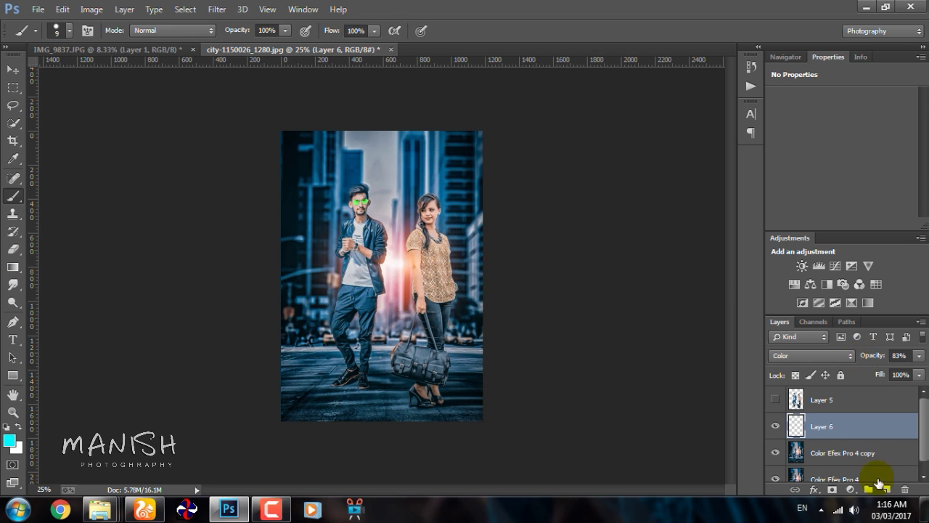
{"action": "key", "text": "ctrl+u"}
{"action": "left_click_drag", "start_coordinate": [682, 299], "coordinate": [649, 303]}
{"action": "key", "text": "Return"}
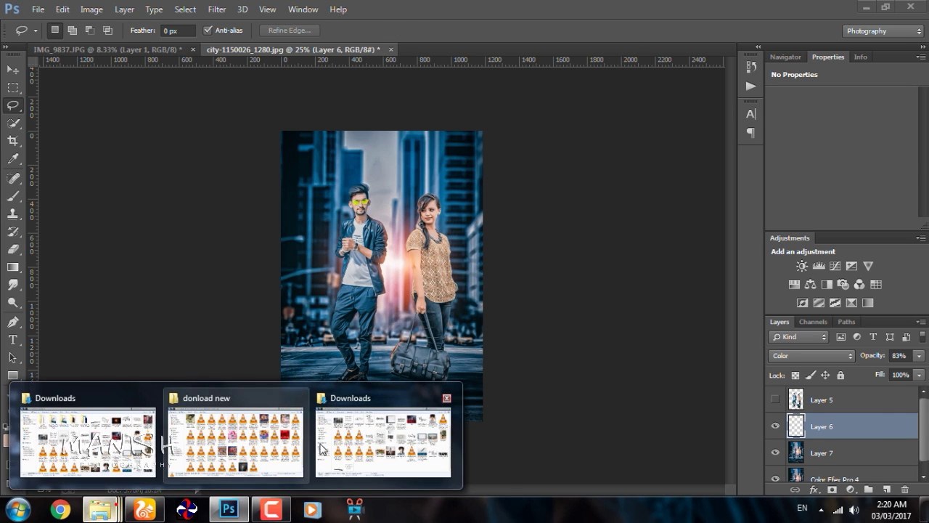
Place the Teacher quote image from the downloads folder and rasterize it
{"action": "mouse_move", "coordinate": [100, 510]}
{"action": "left_click", "coordinate": [87, 436]}
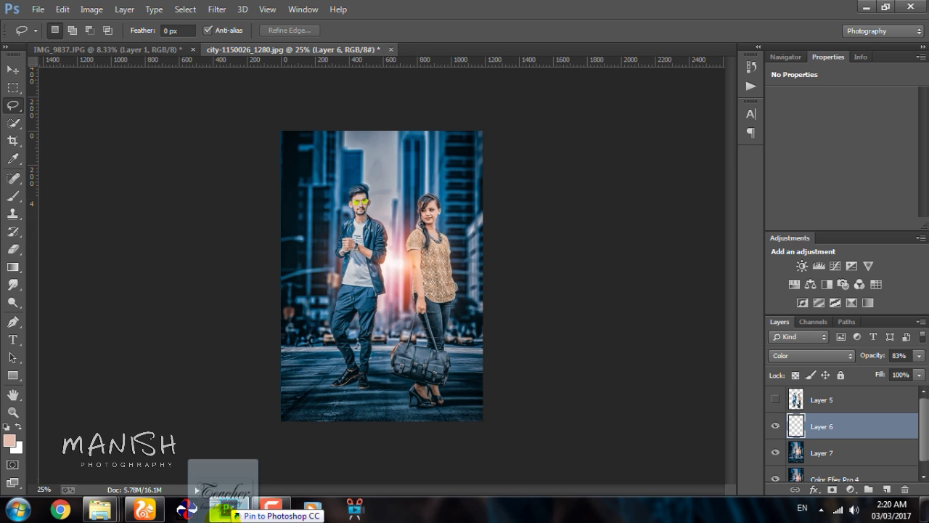
{"action": "left_click_drag", "start_coordinate": [236, 514], "coordinate": [377, 283]}
{"action": "left_click_drag", "start_coordinate": [436, 315], "coordinate": [444, 314]}
{"action": "key", "text": "Return"}
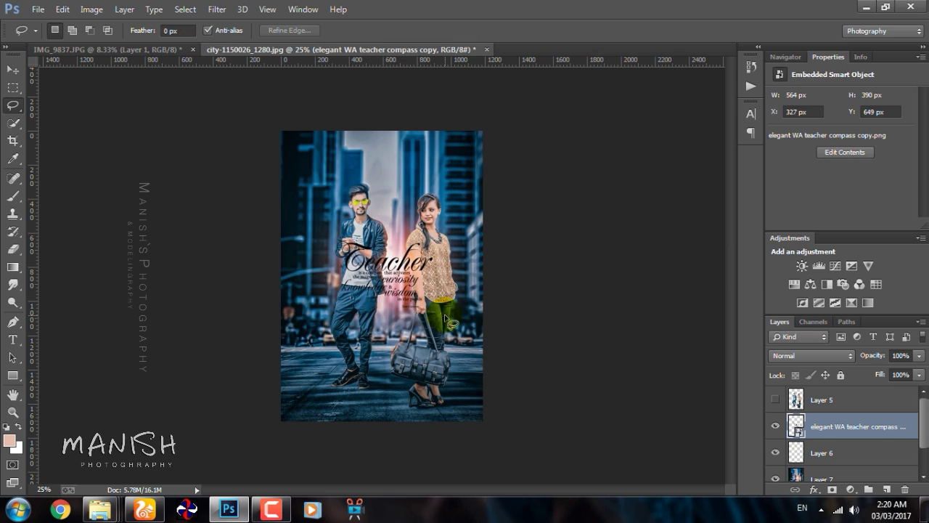
{"action": "key", "text": "b"}
{"action": "left_click", "coordinate": [402, 280]}
{"action": "key", "text": "Return"}
Give the quote a white Outer Glow at 100% opacity and size 24 px
{"action": "double_click", "coordinate": [896, 418]}
{"action": "left_click", "coordinate": [562, 391]}
{"action": "left_click", "coordinate": [688, 276]}
{"action": "left_click", "coordinate": [523, 252]}
{"action": "key", "text": "Return"}
{"action": "left_click_drag", "start_coordinate": [760, 251], "coordinate": [775, 247]}
{"action": "left_click_drag", "start_coordinate": [709, 347], "coordinate": [717, 349]}
{"action": "key", "text": "Return"}
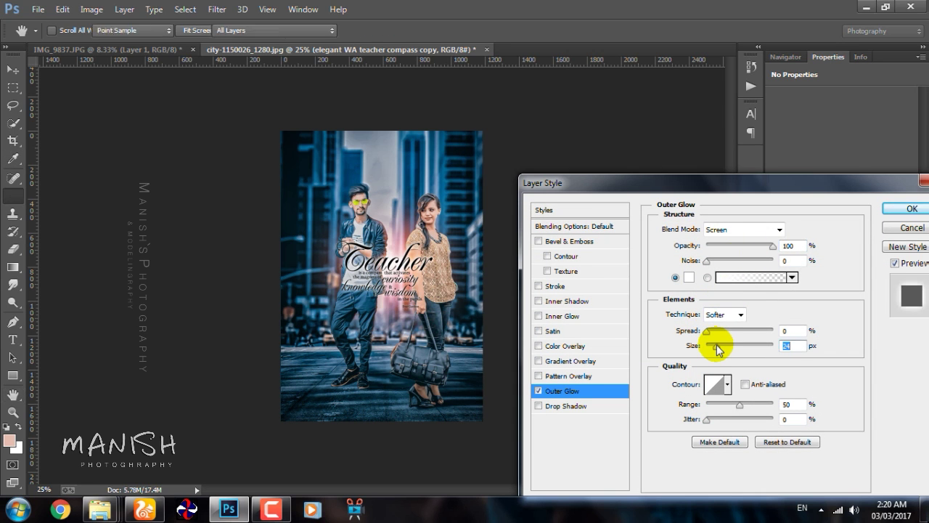
Move the Teacher quote left and down and scale it slightly smaller
{"action": "left_click_drag", "start_coordinate": [399, 283], "coordinate": [349, 297]}
{"action": "key", "text": "ctrl+t"}
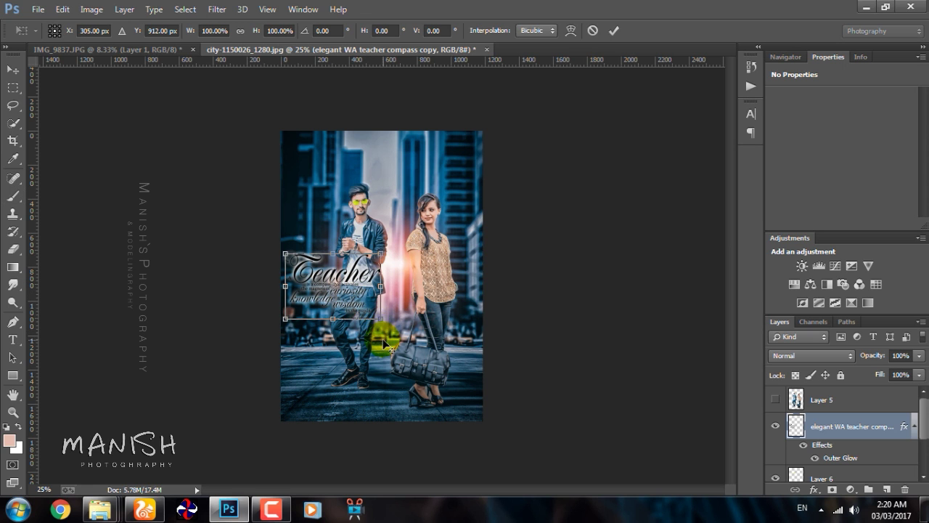
{"action": "left_click_drag", "start_coordinate": [381, 319], "coordinate": [375, 310]}
{"action": "key", "text": "Return"}
Erase the quote's author line with the Eraser tool
{"action": "key", "text": "b"}
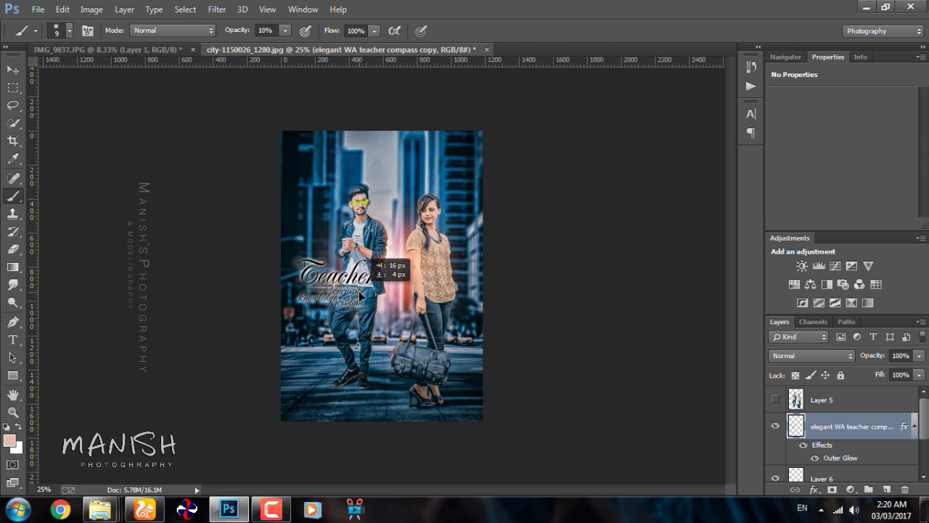
{"action": "scroll", "coordinate": [363, 296], "scroll_direction": "up", "scroll_amount": 4}
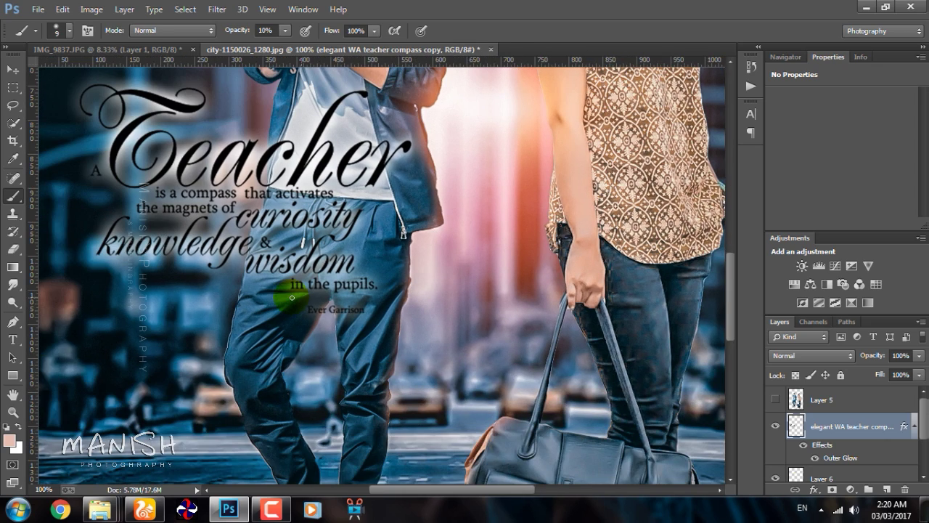
{"action": "key", "text": "e"}
{"action": "left_click_drag", "start_coordinate": [292, 297], "coordinate": [313, 309]}
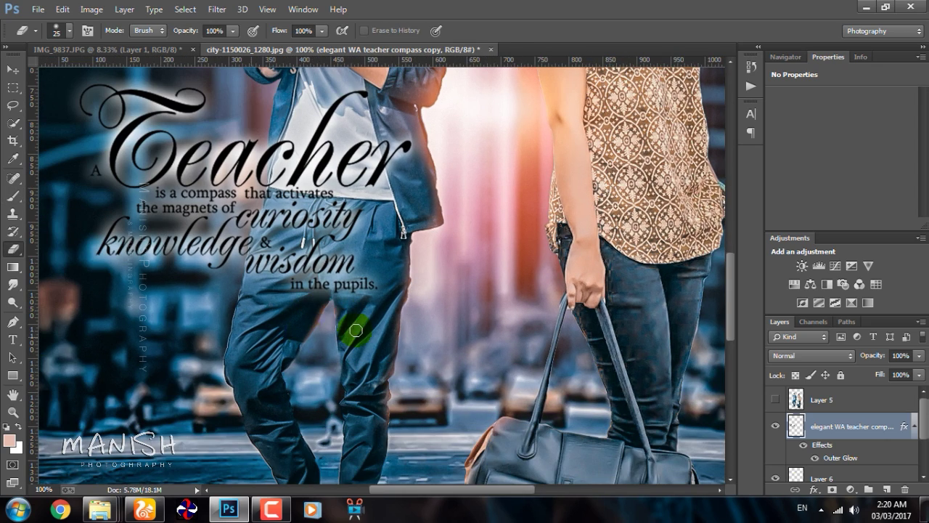
{"action": "scroll", "coordinate": [355, 331], "scroll_direction": "down", "scroll_amount": 1}
{"action": "scroll", "coordinate": [356, 331], "scroll_direction": "down", "scroll_amount": 2}
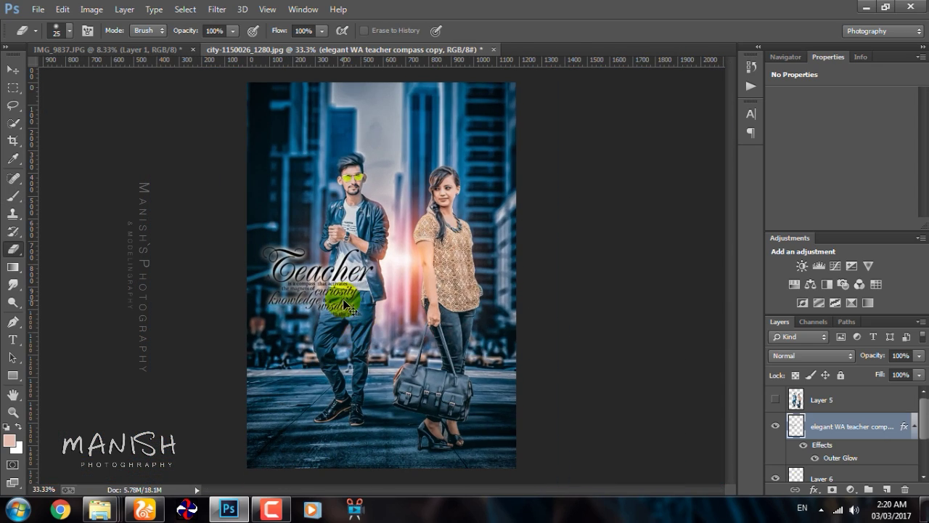
{"action": "scroll", "coordinate": [345, 307], "scroll_direction": "down", "scroll_amount": 1}
Open psd logo new design.psd from the help folder on New Volume (F:)
{"action": "left_click", "coordinate": [87, 425]}
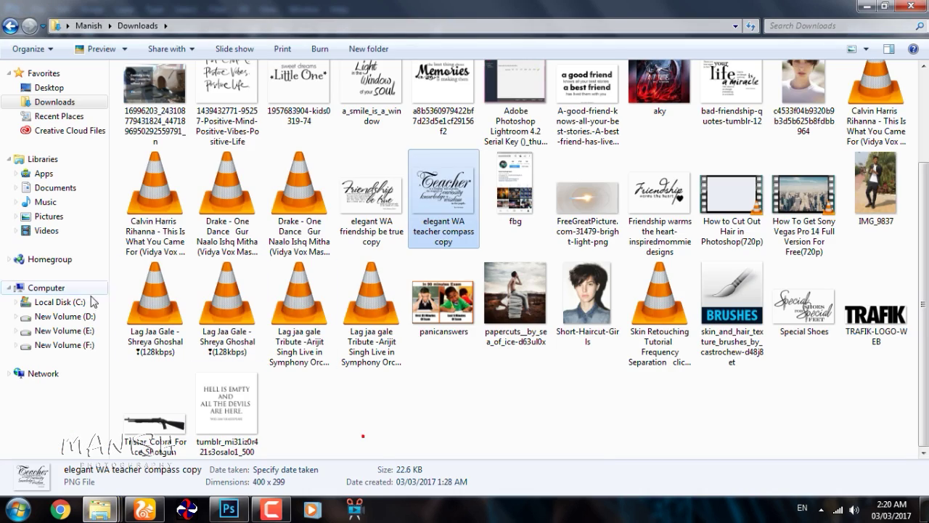
{"action": "left_click", "coordinate": [64, 344]}
{"action": "double_click", "coordinate": [299, 102]}
{"action": "left_click_drag", "start_coordinate": [214, 396], "coordinate": [577, 33]}
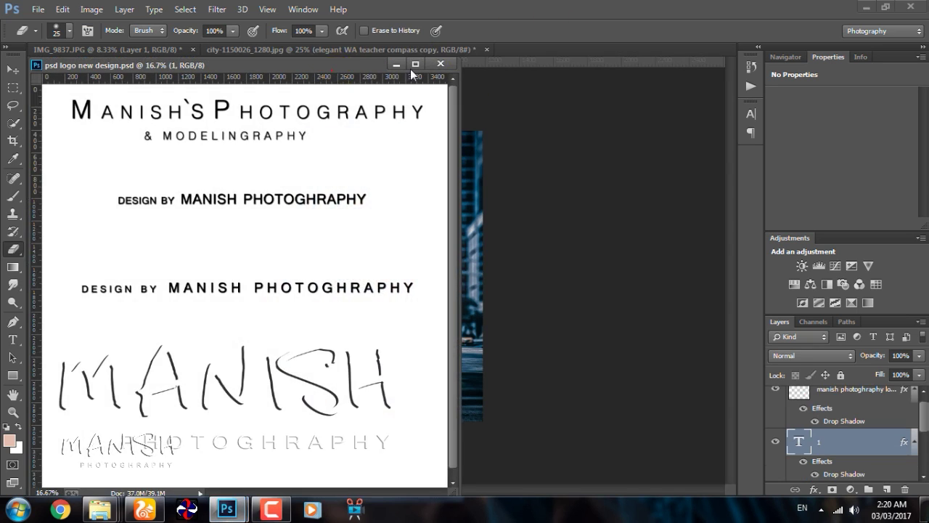
{"action": "left_click_drag", "start_coordinate": [410, 69], "coordinate": [574, 48]}
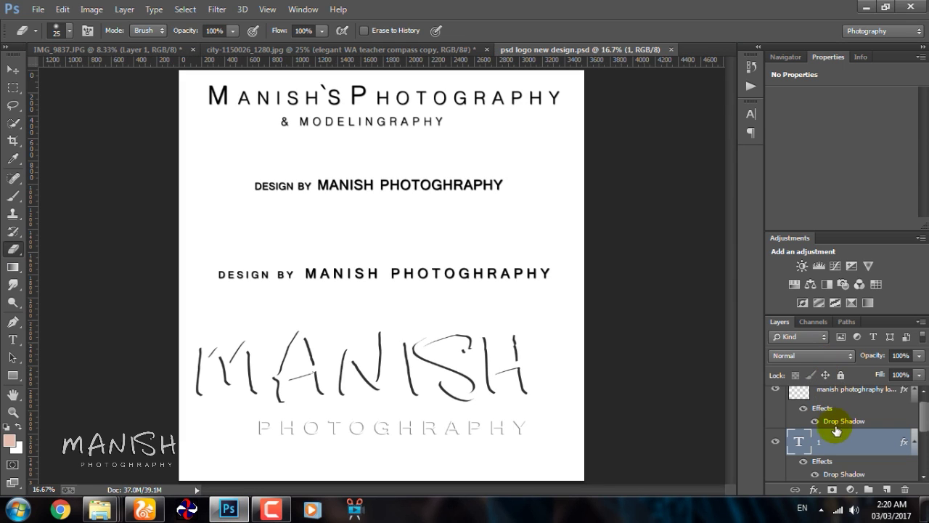
Copy the MANISH logo layer into the city composite and shrink it to watermark size
{"action": "scroll", "coordinate": [818, 413], "scroll_direction": "down", "scroll_amount": 2}
{"action": "left_click", "coordinate": [806, 441]}
{"action": "left_click", "coordinate": [469, 341]}
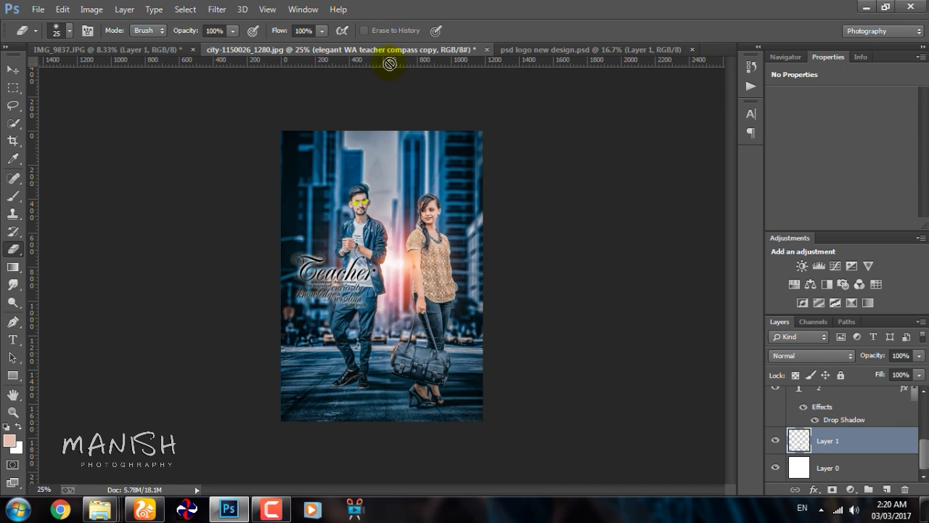
{"action": "left_click_drag", "start_coordinate": [385, 49], "coordinate": [425, 380]}
{"action": "key", "text": "ctrl+t"}
{"action": "left_click_drag", "start_coordinate": [425, 342], "coordinate": [239, 416]}
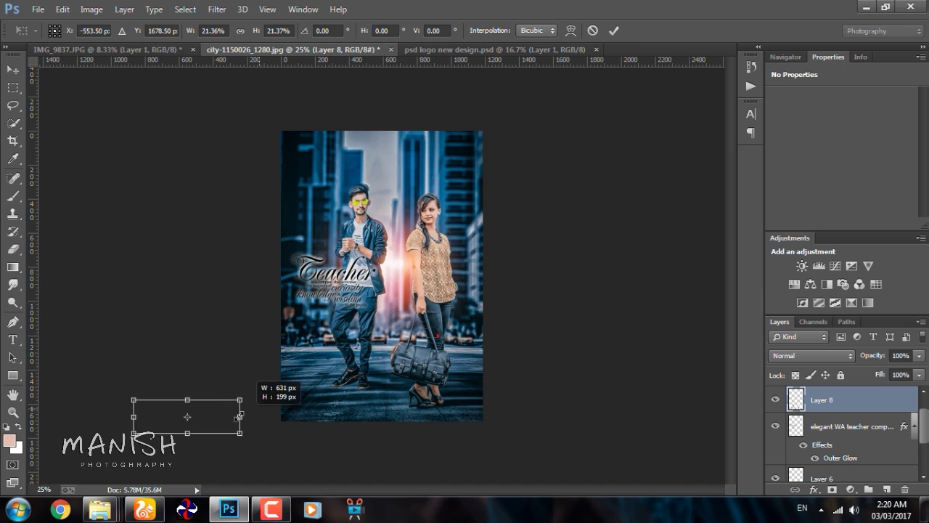
{"action": "key", "text": "Return"}
Reposition the logo and move it to the top right of the city image
{"action": "key", "text": "e"}
{"action": "mouse_move", "coordinate": [346, 411]}
{"action": "left_mouse_down"}
{"action": "mouse_move", "coordinate": [378, 409]}
{"action": "mouse_move", "coordinate": [364, 415]}
{"action": "mouse_move", "coordinate": [356, 404]}
{"action": "left_mouse_up"}
{"action": "key", "text": "ctrl+t"}
{"action": "key", "text": "Return"}
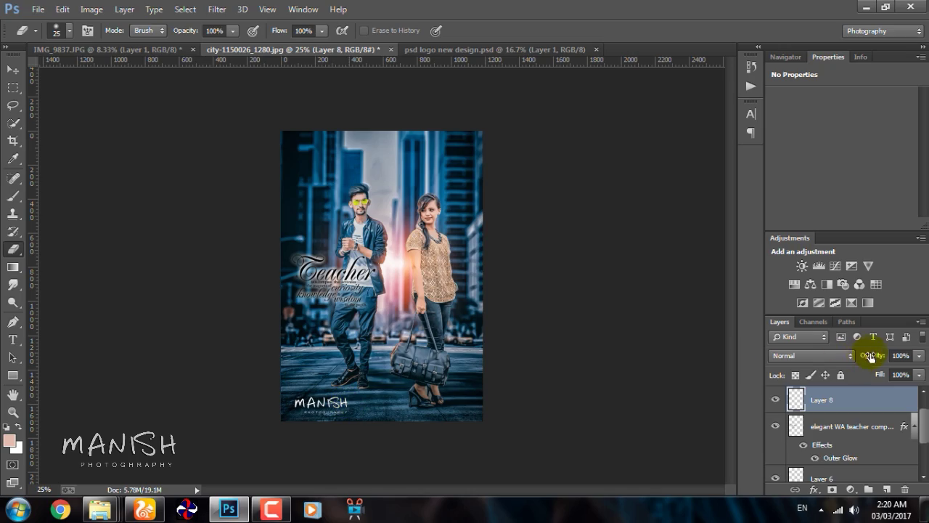
{"action": "left_click_drag", "start_coordinate": [320, 397], "coordinate": [446, 151]}
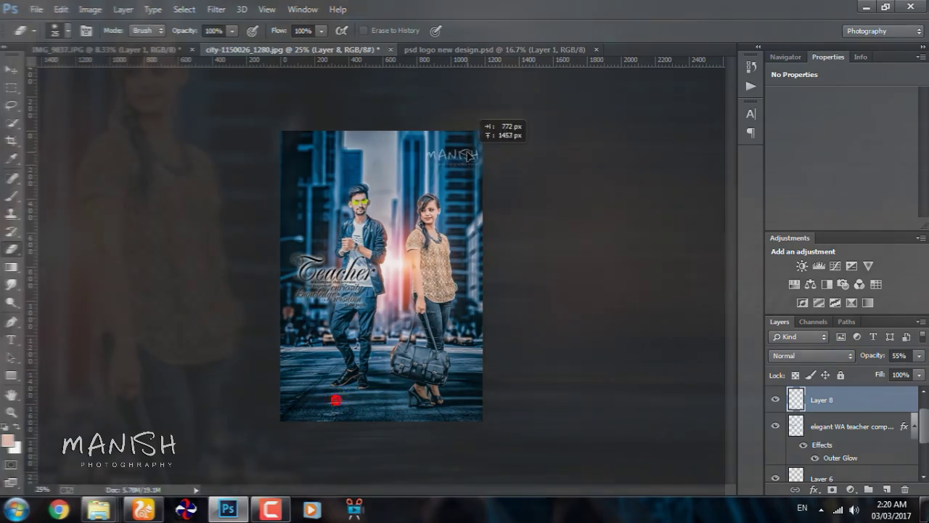